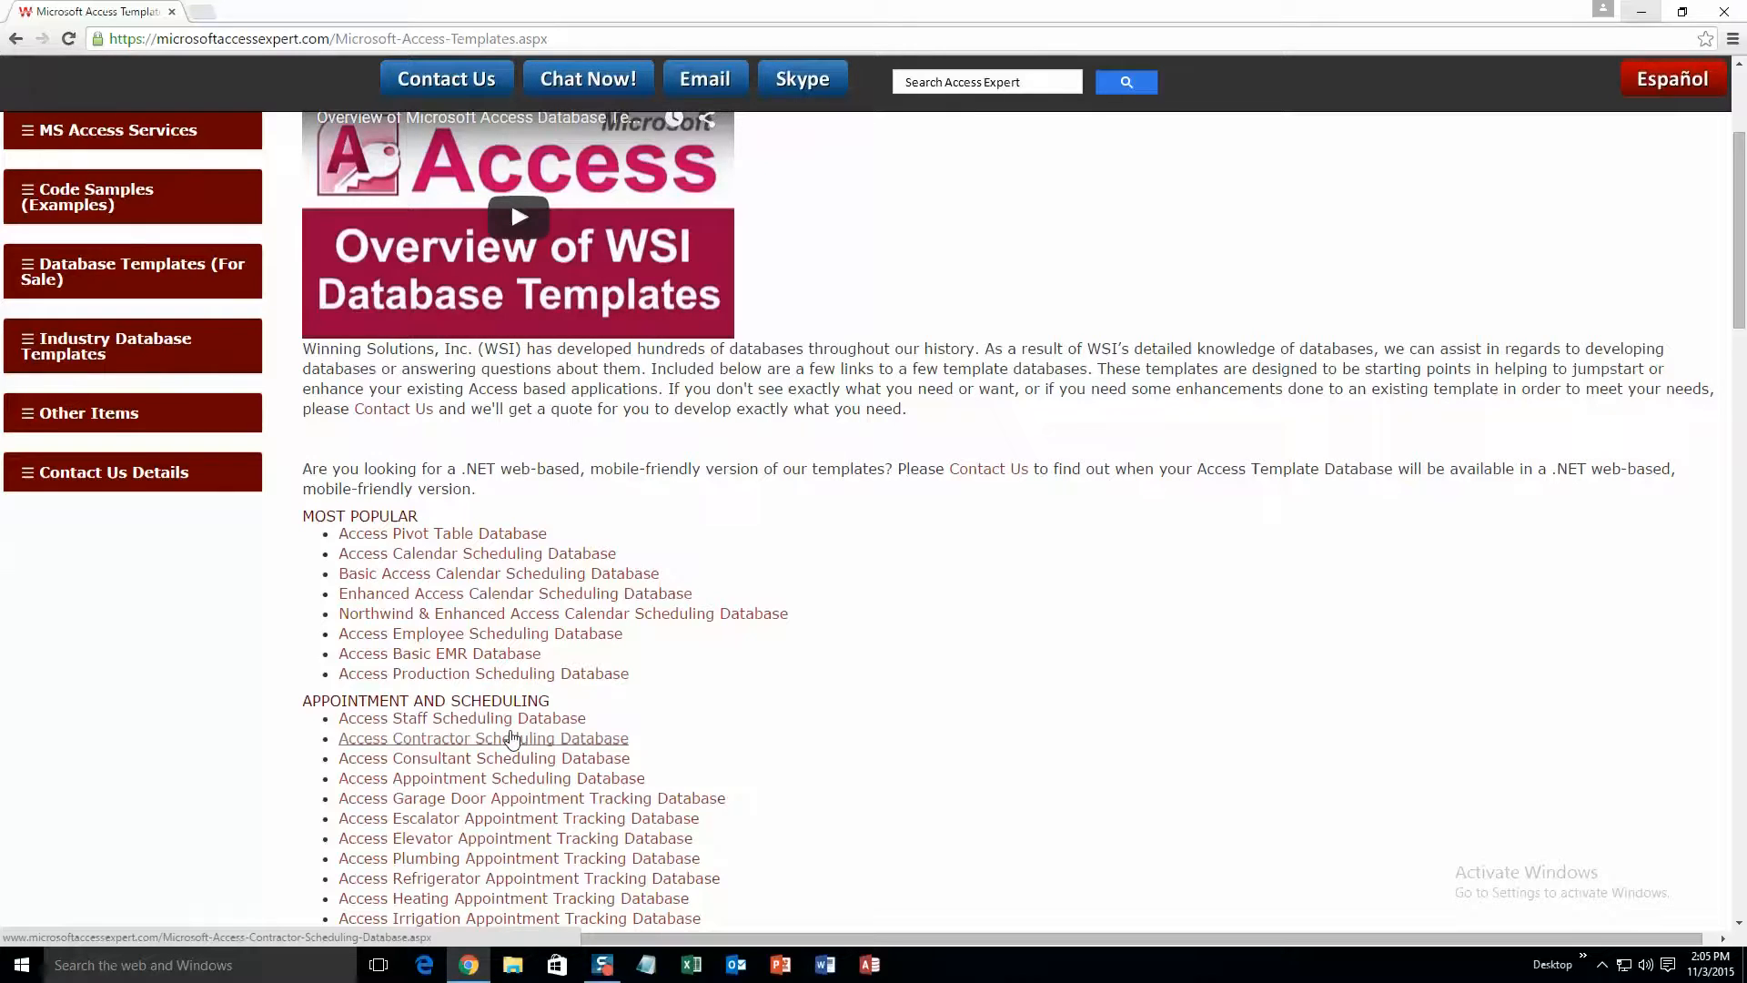
Step: Look through the web page's list of Access database templates, category by category
{"action": "scroll", "coordinate": [514, 747], "scroll_direction": "down", "scroll_amount": 3}
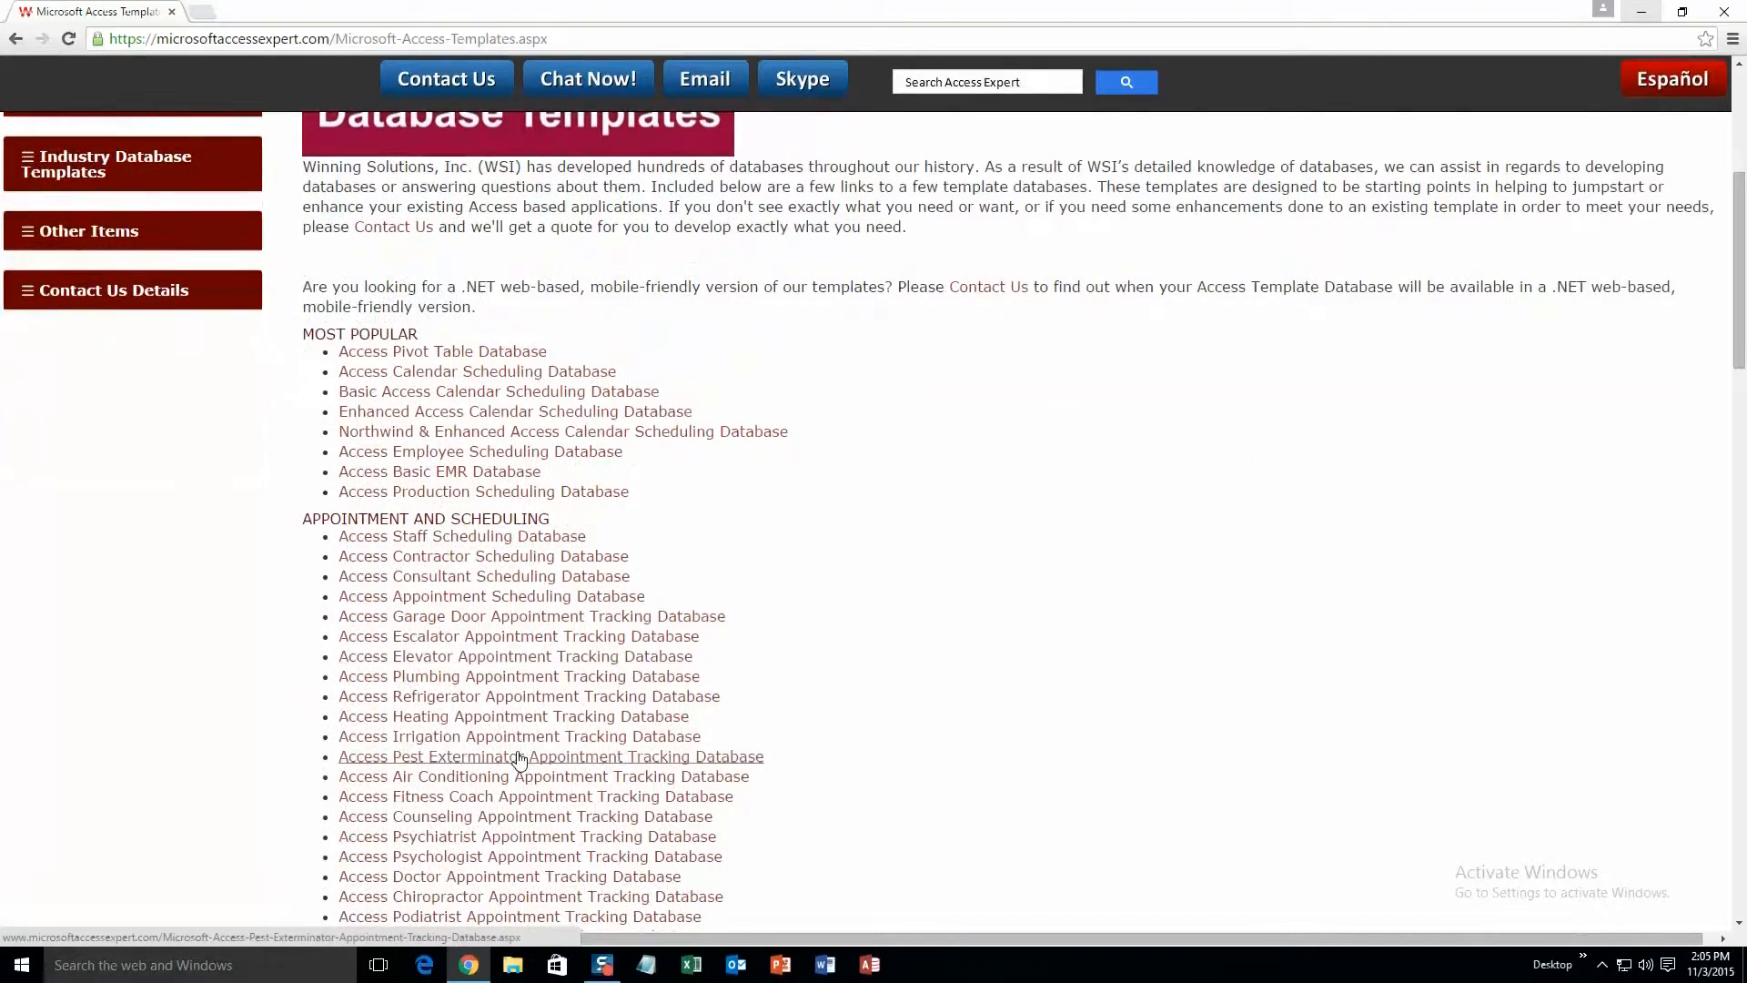
{"action": "scroll", "coordinate": [519, 760], "scroll_direction": "down", "scroll_amount": 1}
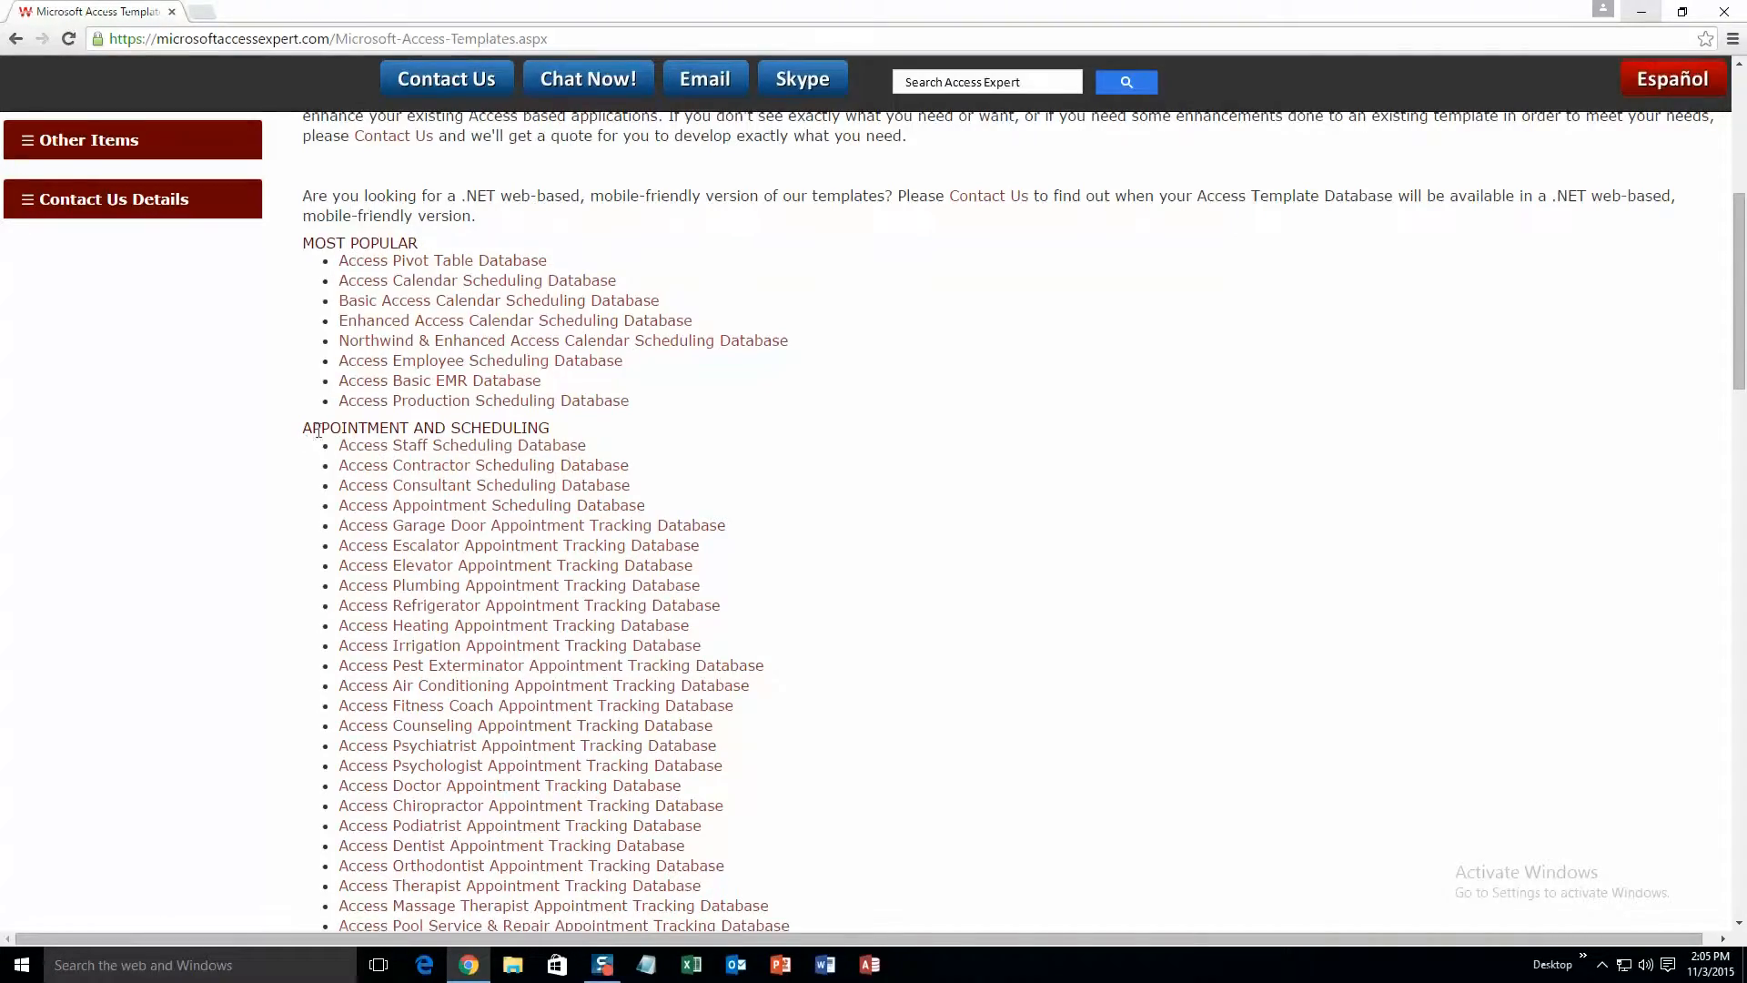
{"action": "scroll", "coordinate": [460, 500], "scroll_direction": "down", "scroll_amount": 6}
{"action": "scroll", "coordinate": [462, 506], "scroll_direction": "down", "scroll_amount": 13}
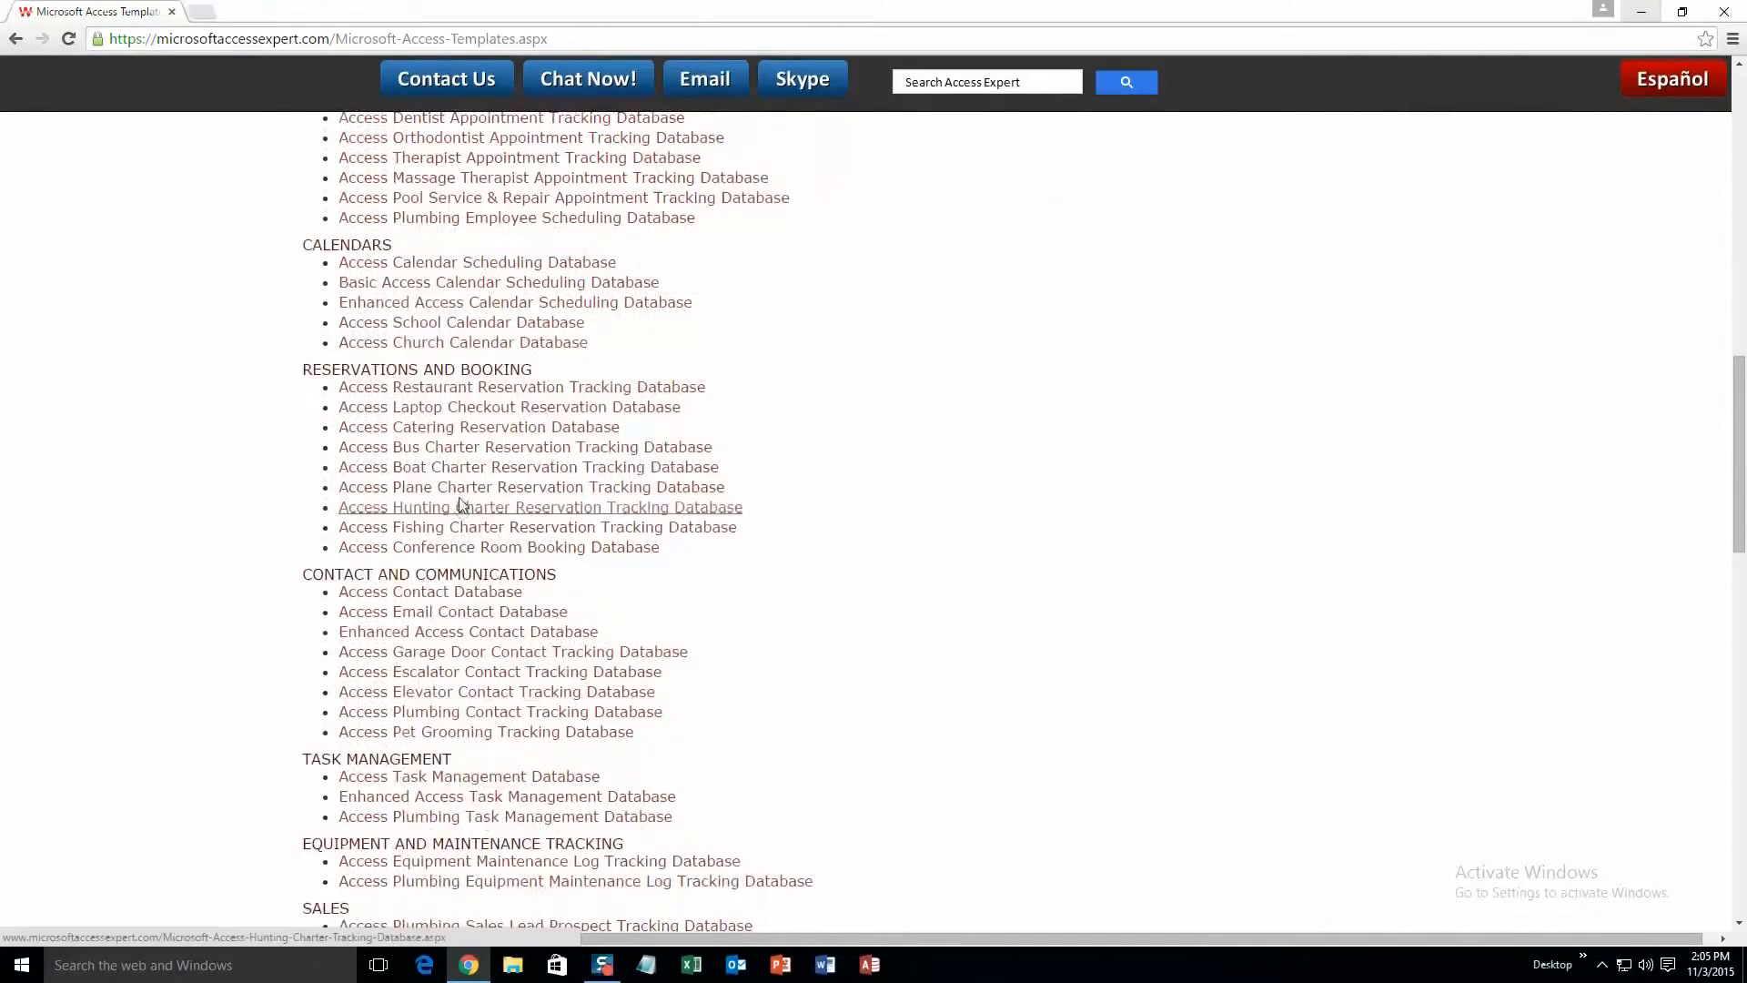
{"action": "scroll", "coordinate": [461, 506], "scroll_direction": "down", "scroll_amount": 3}
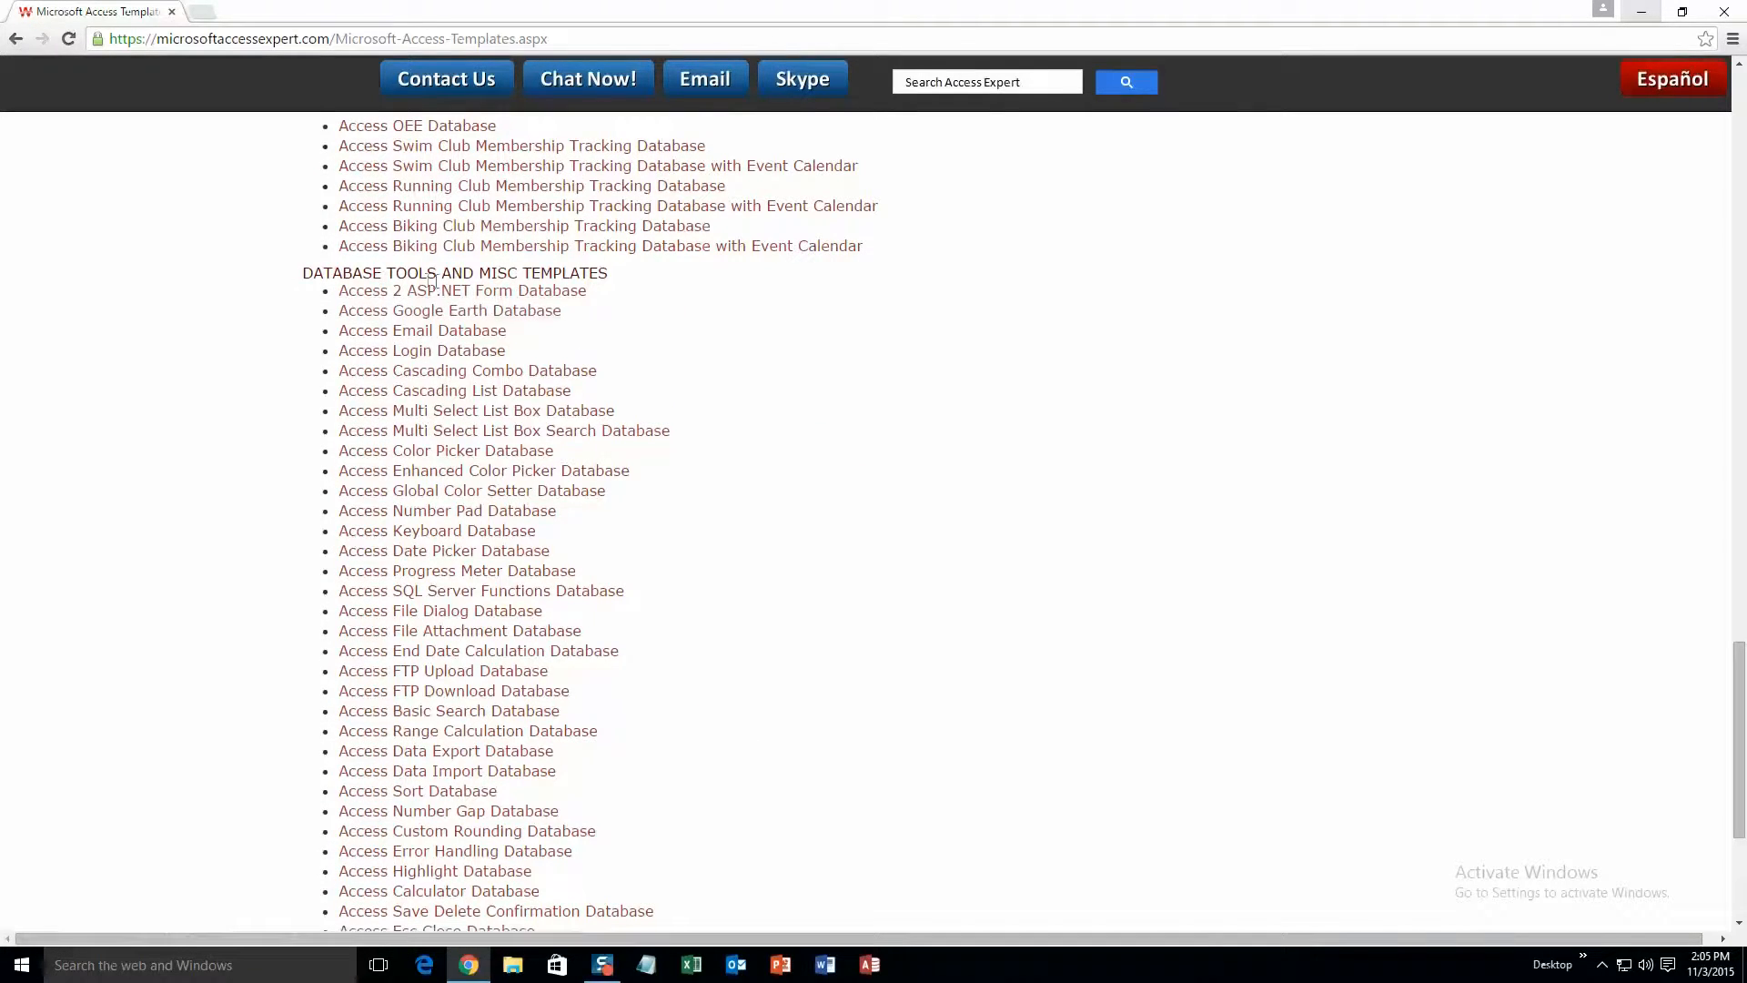
{"action": "scroll", "coordinate": [500, 455], "scroll_direction": "down", "scroll_amount": 4}
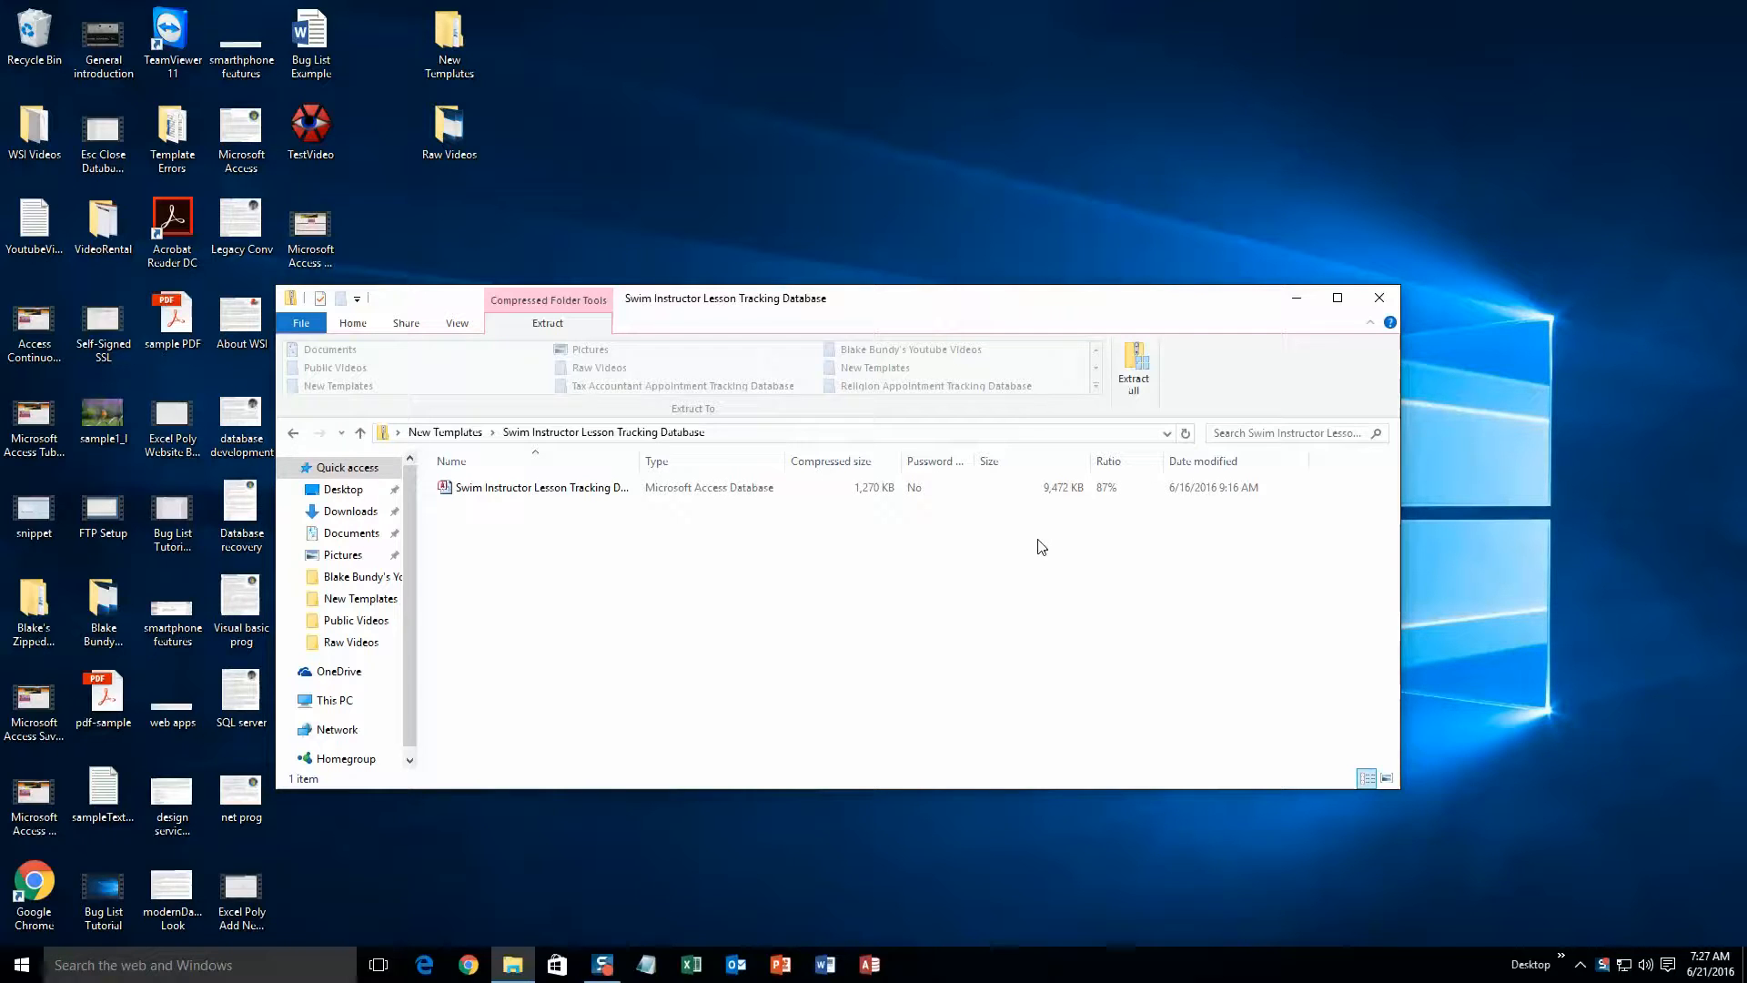
Step: Extract the Swim Instructor Lesson Tracking Database archive and open the extracted database despite the security notice
{"action": "left_click", "coordinate": [1133, 369]}
{"action": "left_click", "coordinate": [1016, 657]}
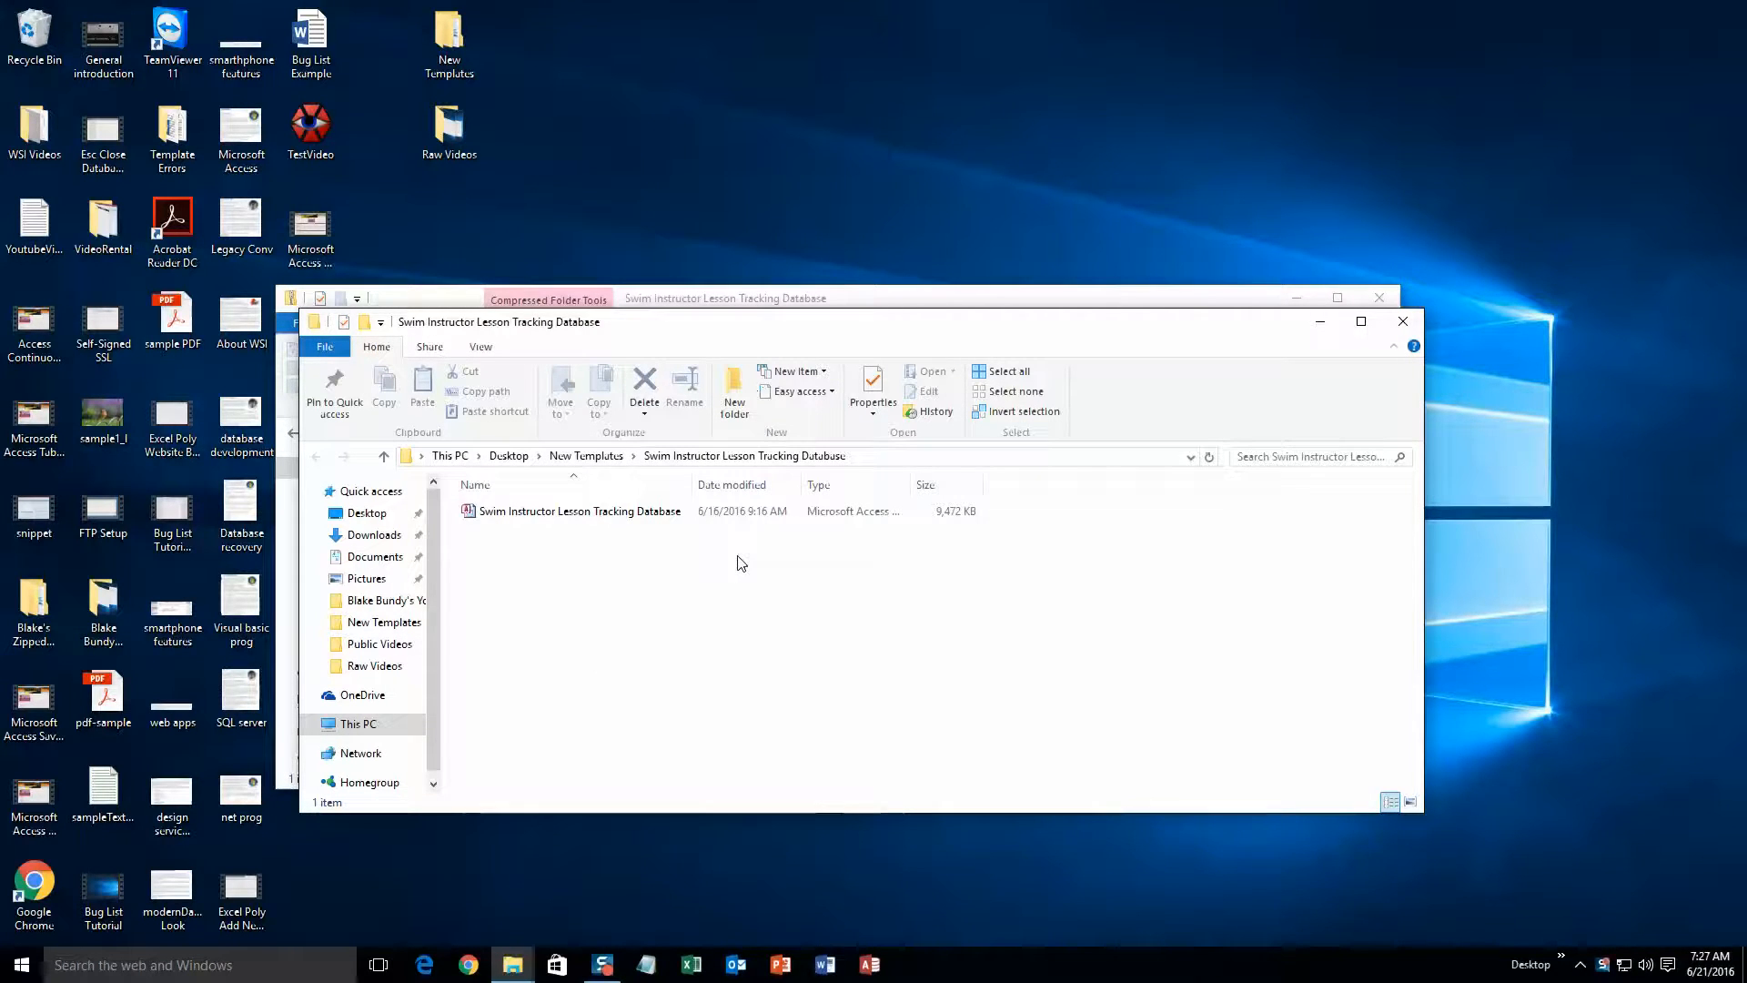
{"action": "double_click", "coordinate": [616, 512]}
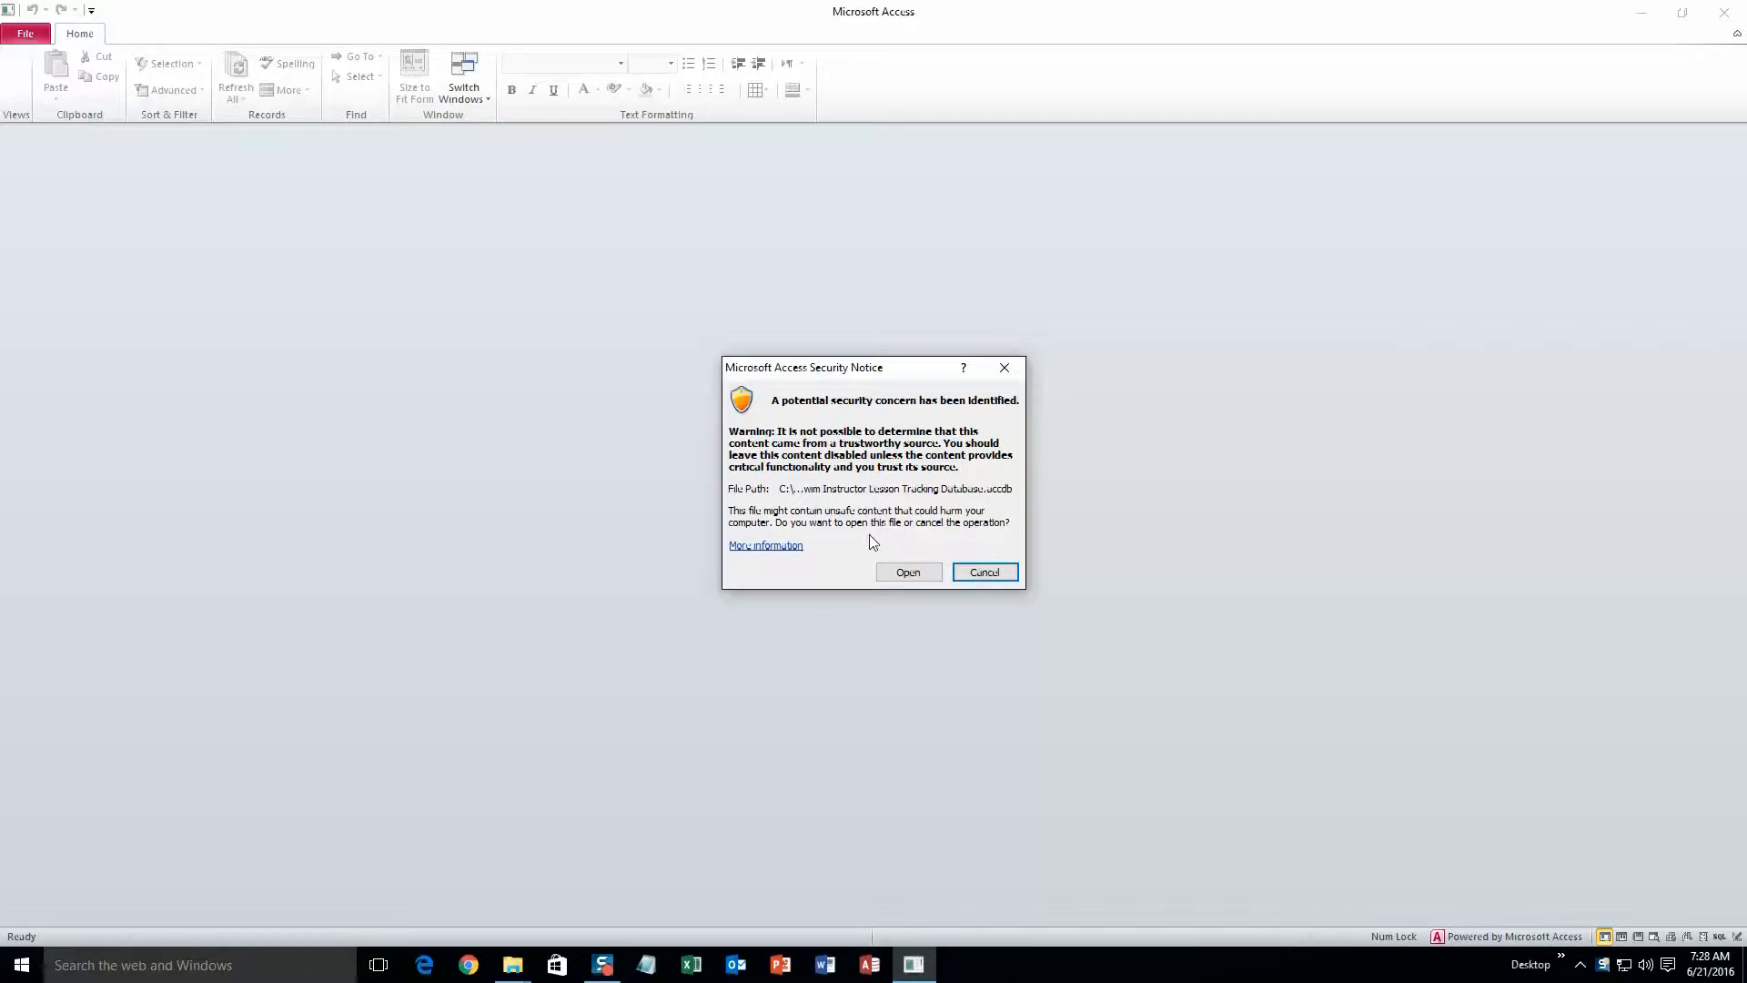
{"action": "left_click", "coordinate": [903, 575]}
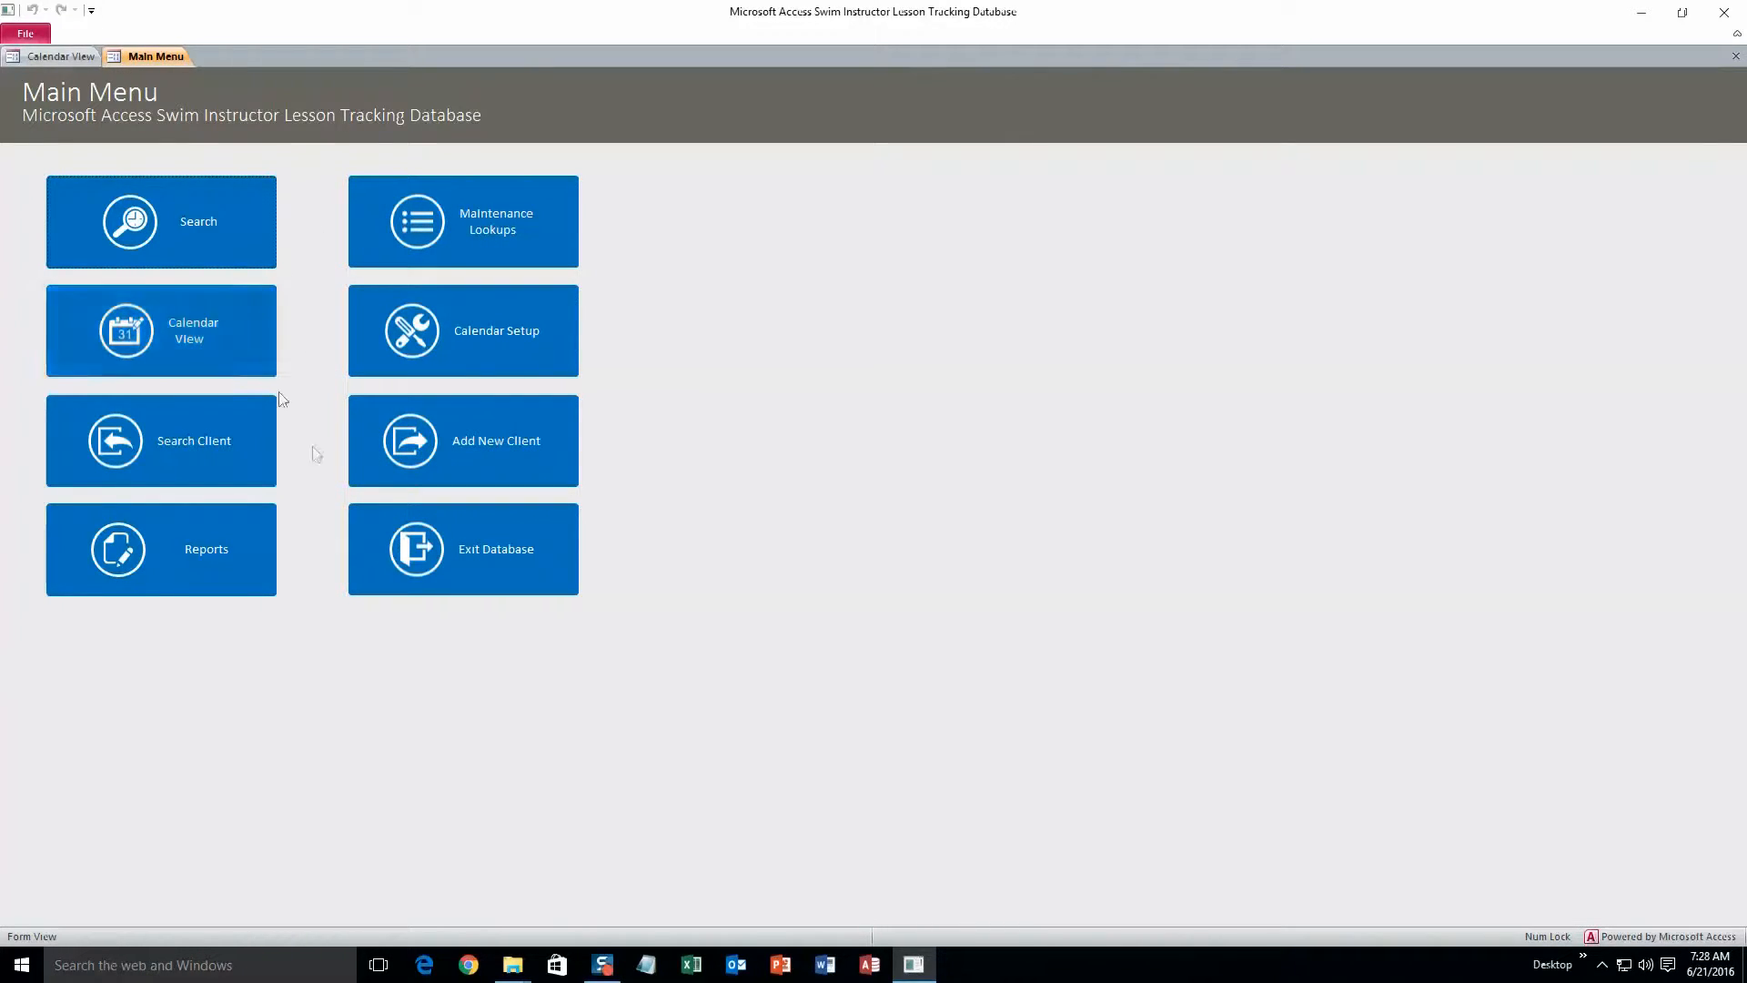
Step: Start a new client record and enter the client's first and last name
{"action": "left_click", "coordinate": [440, 472]}
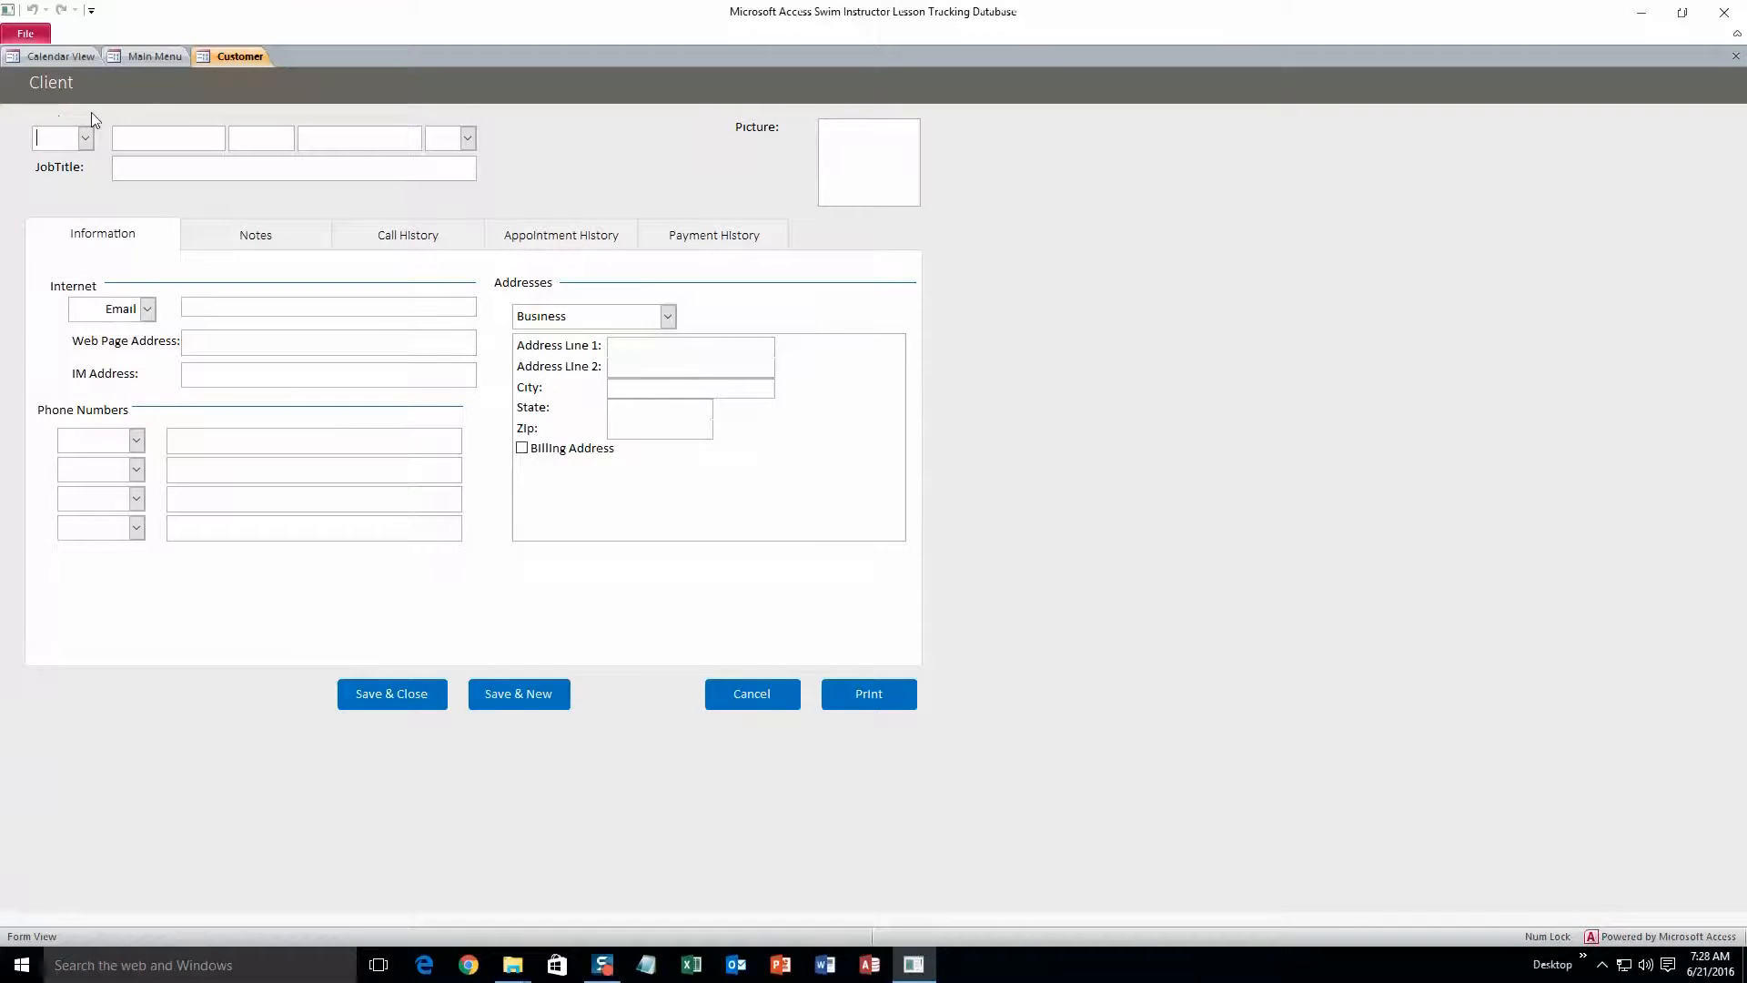
{"action": "left_click", "coordinate": [207, 146]}
{"action": "type", "text": "John"}
{"action": "left_click", "coordinate": [316, 143]}
{"action": "type", "text": "Smith"}
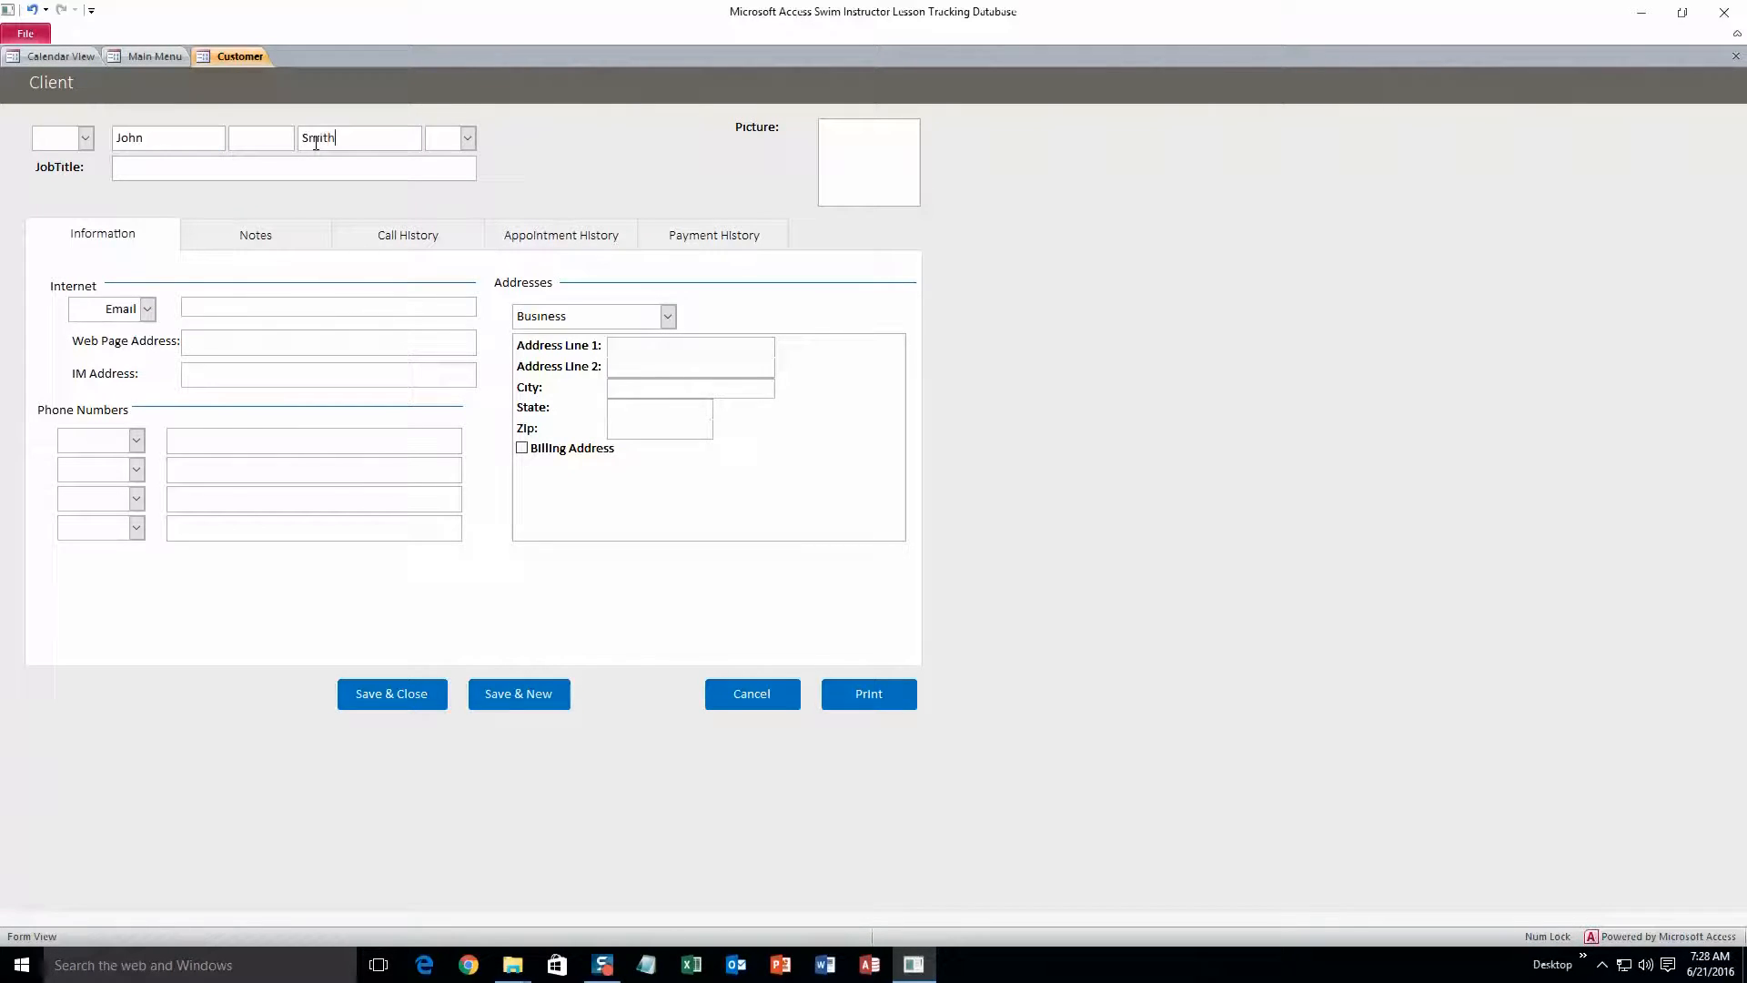
Step: Fill in the new client's e-mail address
{"action": "left_click", "coordinate": [233, 308]}
{"action": "type", "text": "test@test.cpom"}
{"action": "key", "text": "BackSpace"}
{"action": "key", "text": "BackSpace"}
{"action": "type", "text": "om"}
Step: Fill in the first line, city and state of the new client's business address
{"action": "left_click", "coordinate": [627, 349]}
{"action": "type", "text": "1234"}
{"action": "left_click", "coordinate": [633, 391]}
{"action": "type", "text": "Roland"}
{"action": "left_click", "coordinate": [645, 410]}
{"action": "type", "text": "IA"}
Step: Check the client's notes and the call, appointment and payment histories, and save and close the record
{"action": "left_click", "coordinate": [292, 238]}
{"action": "left_click", "coordinate": [389, 234]}
{"action": "left_click", "coordinate": [561, 237]}
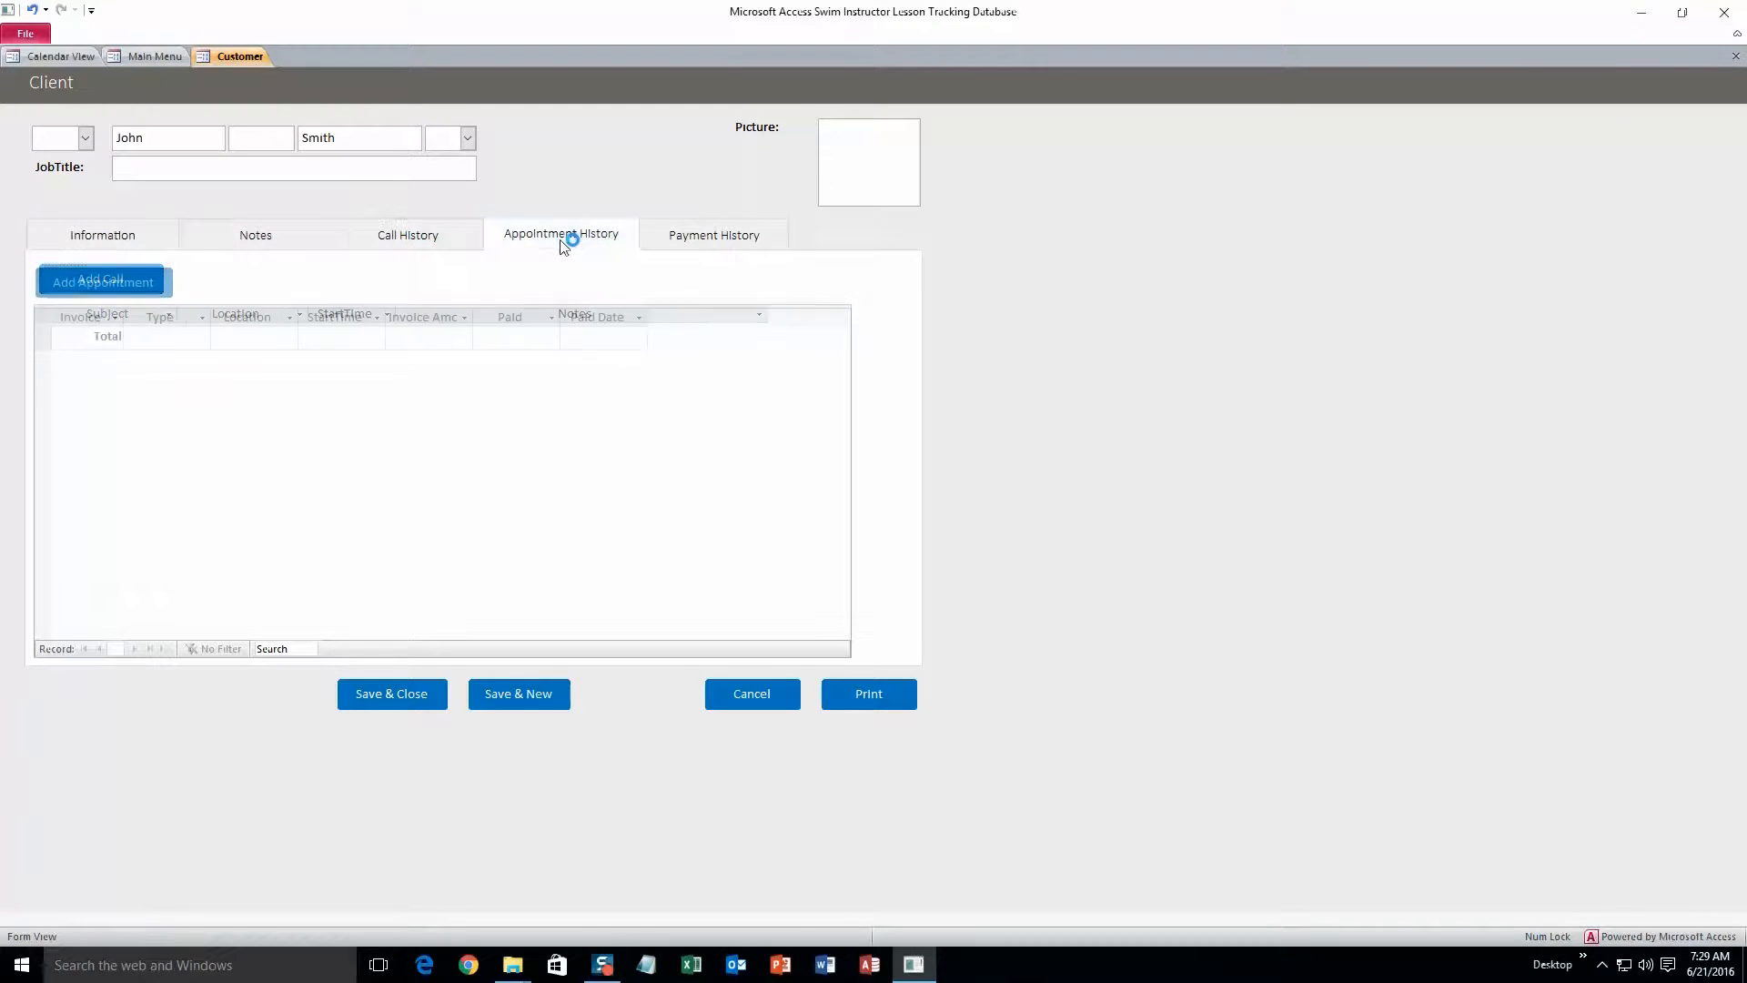
{"action": "left_click", "coordinate": [686, 245]}
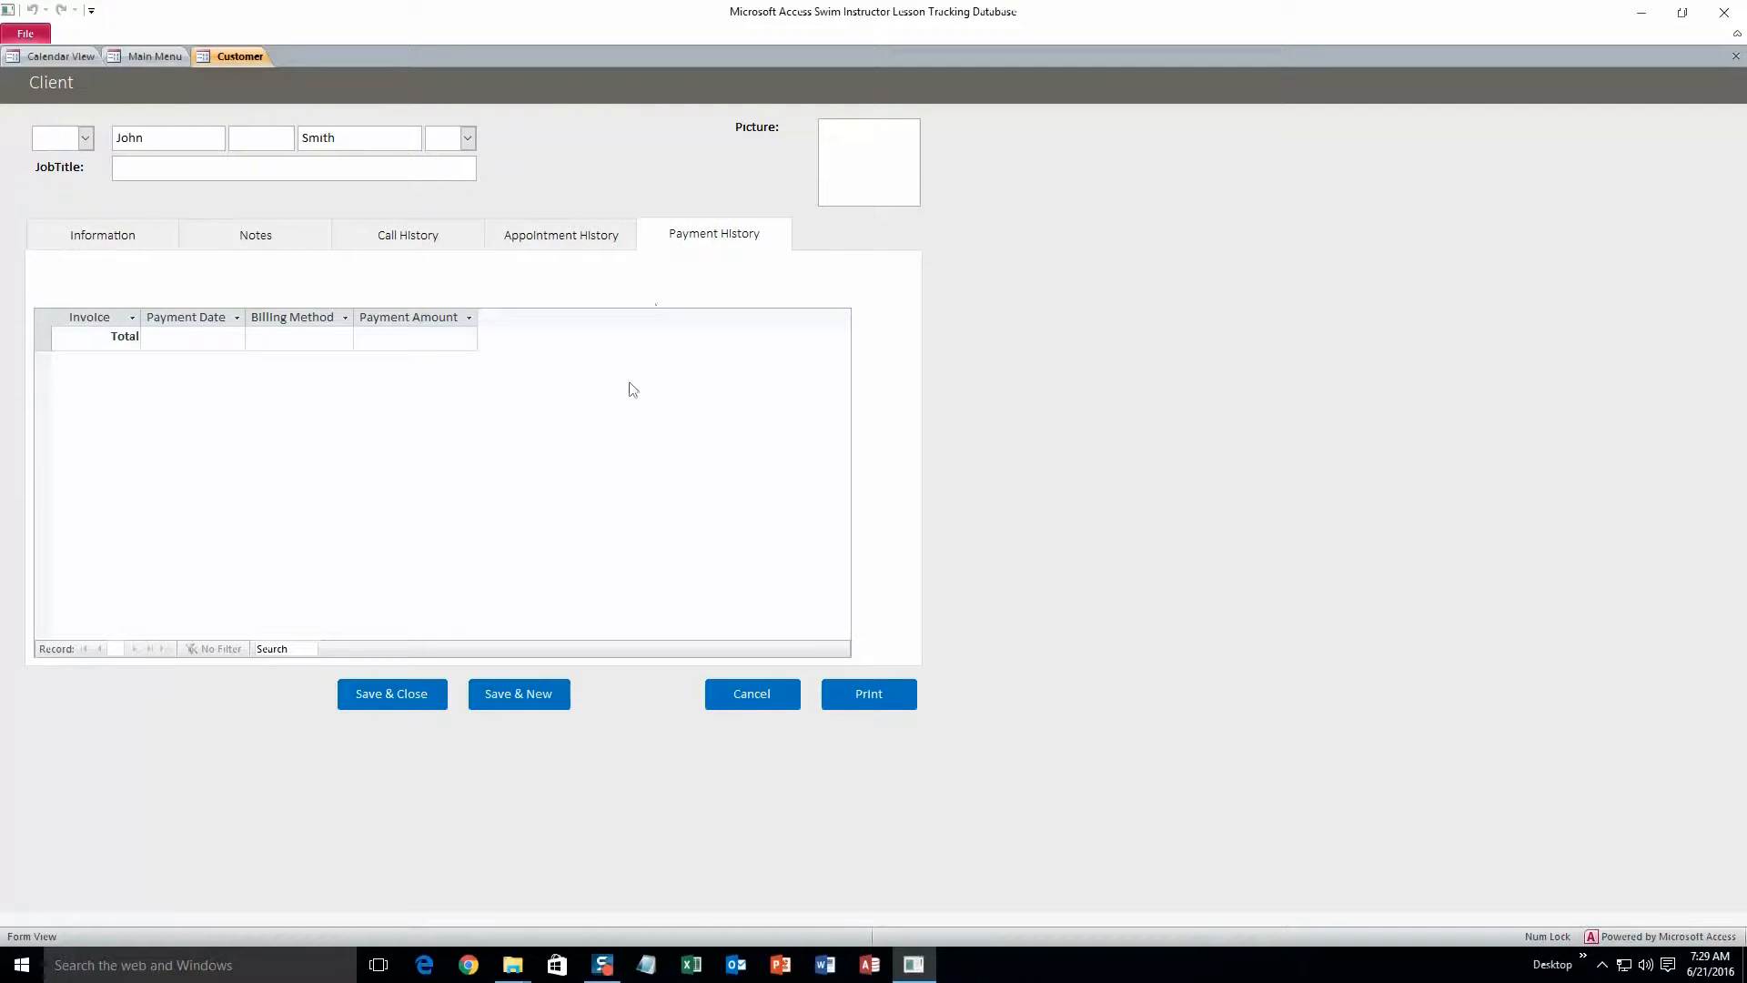
{"action": "left_click", "coordinate": [148, 233]}
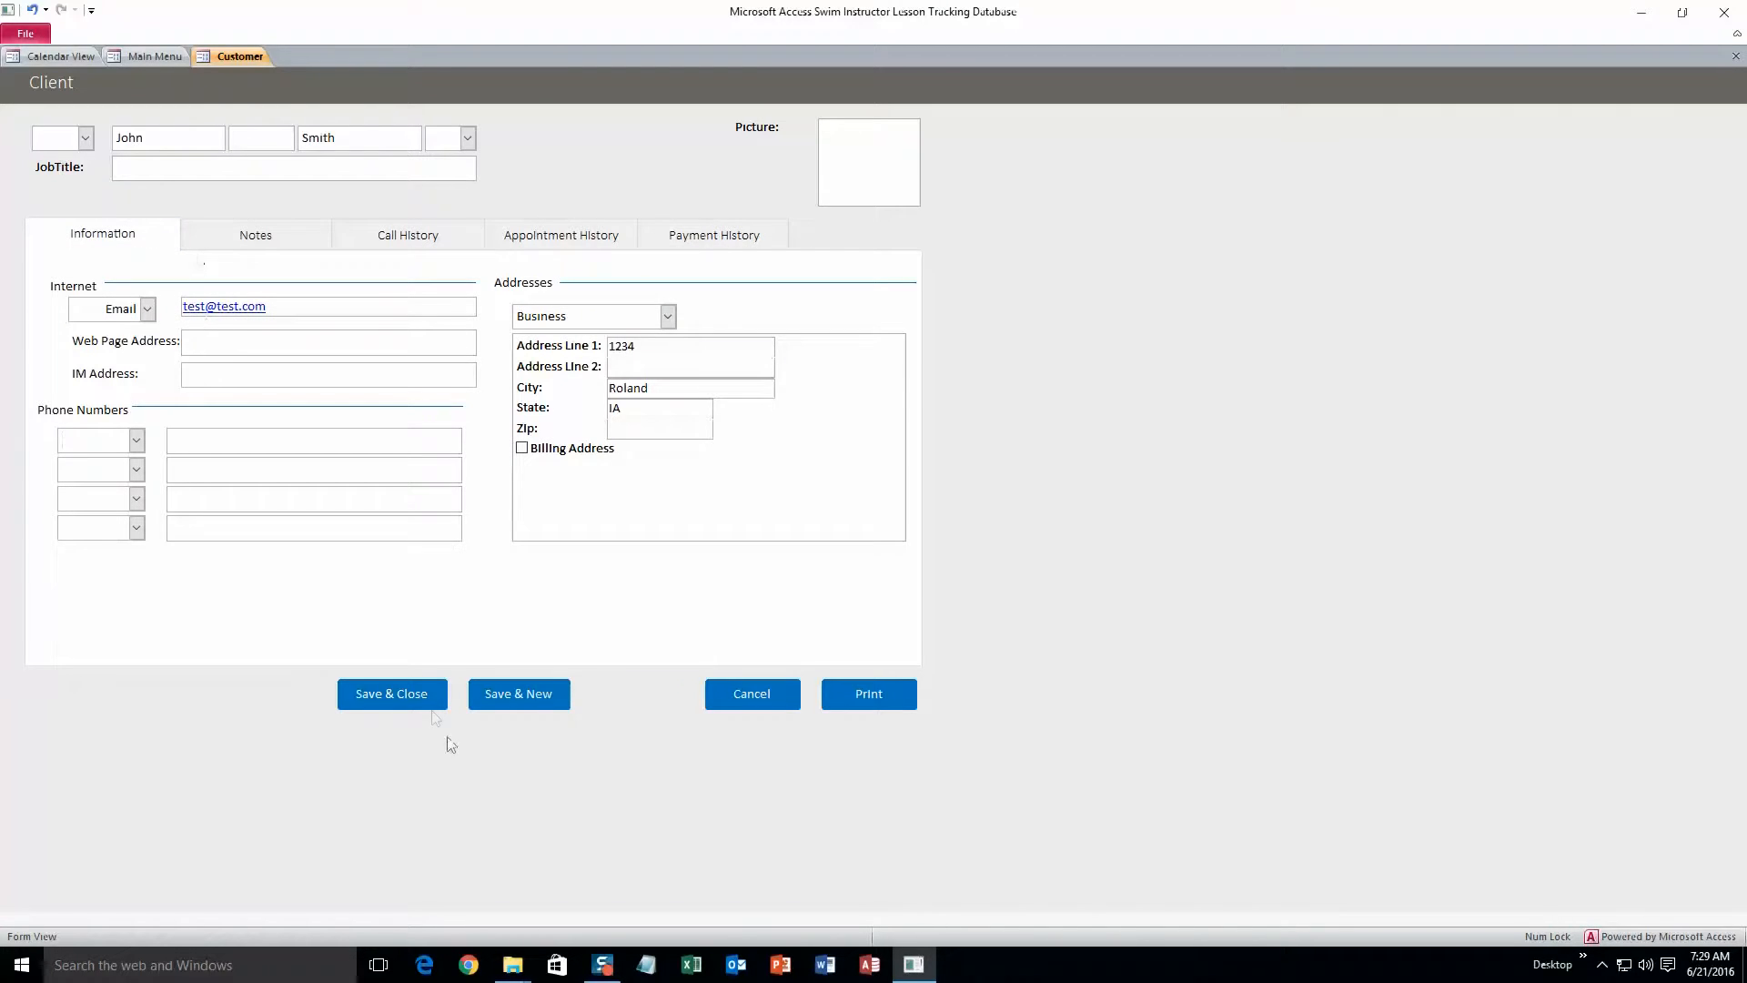
{"action": "left_click", "coordinate": [402, 705]}
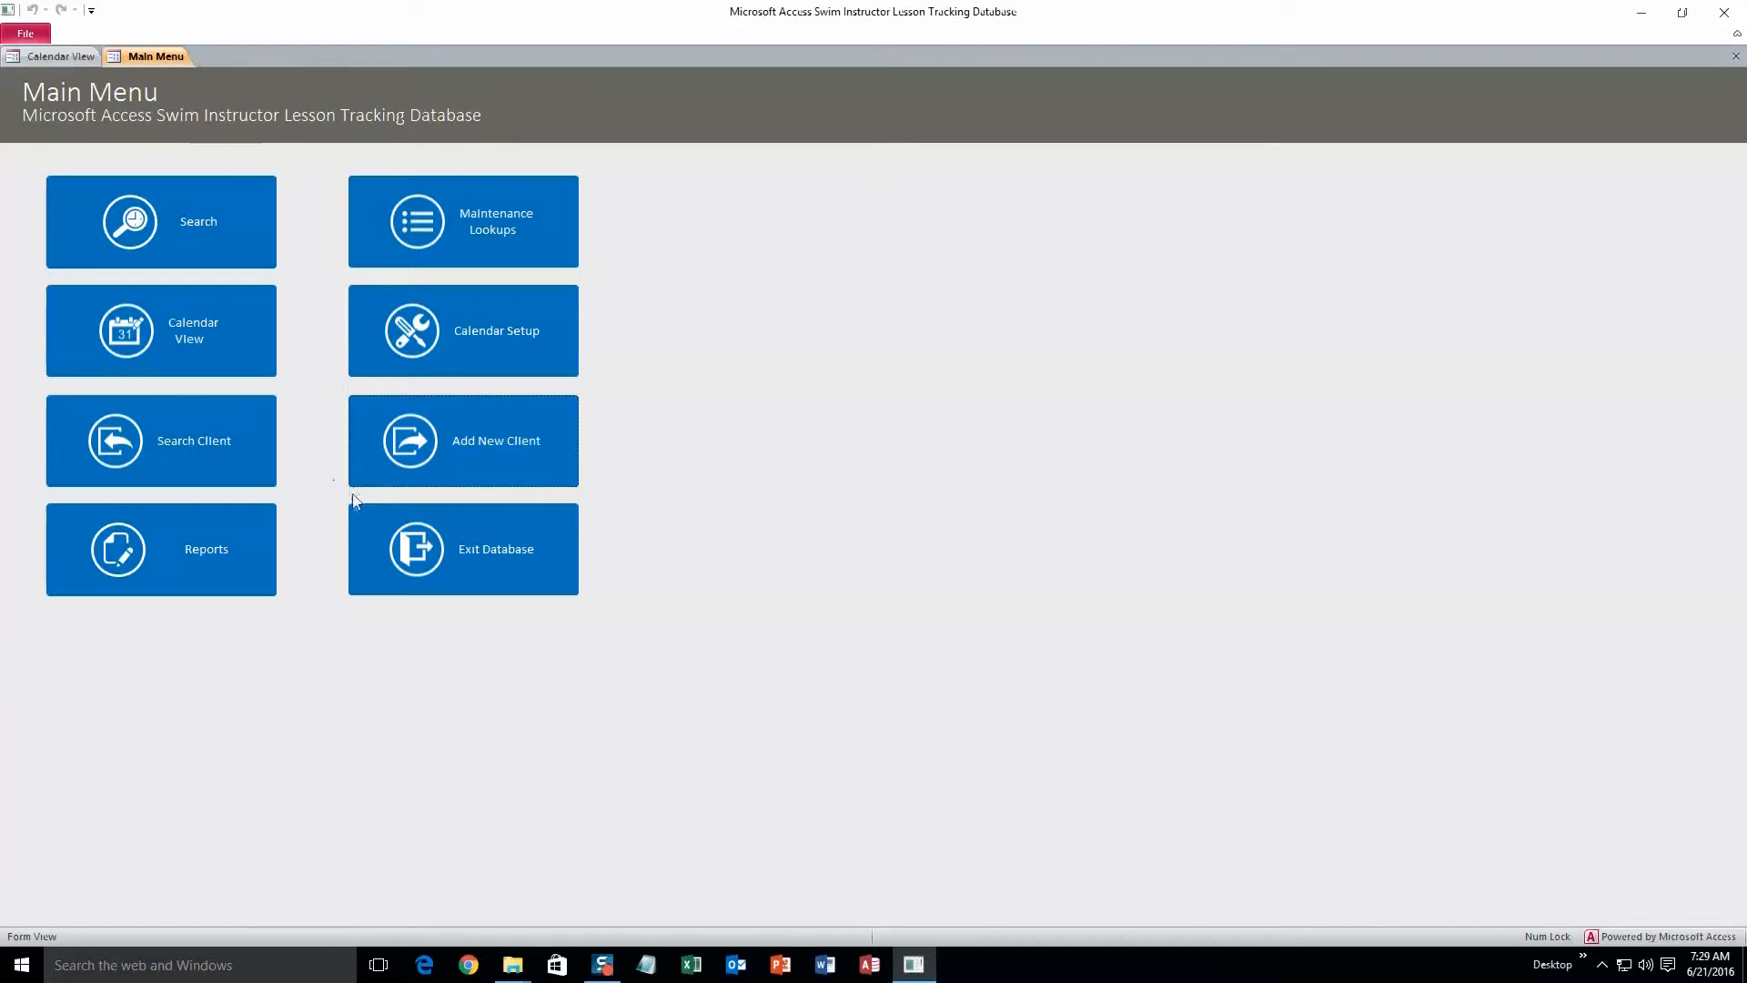
Step: Search the clients by the new client's last name and view the matching record, leaving it without changes
{"action": "left_click", "coordinate": [198, 475]}
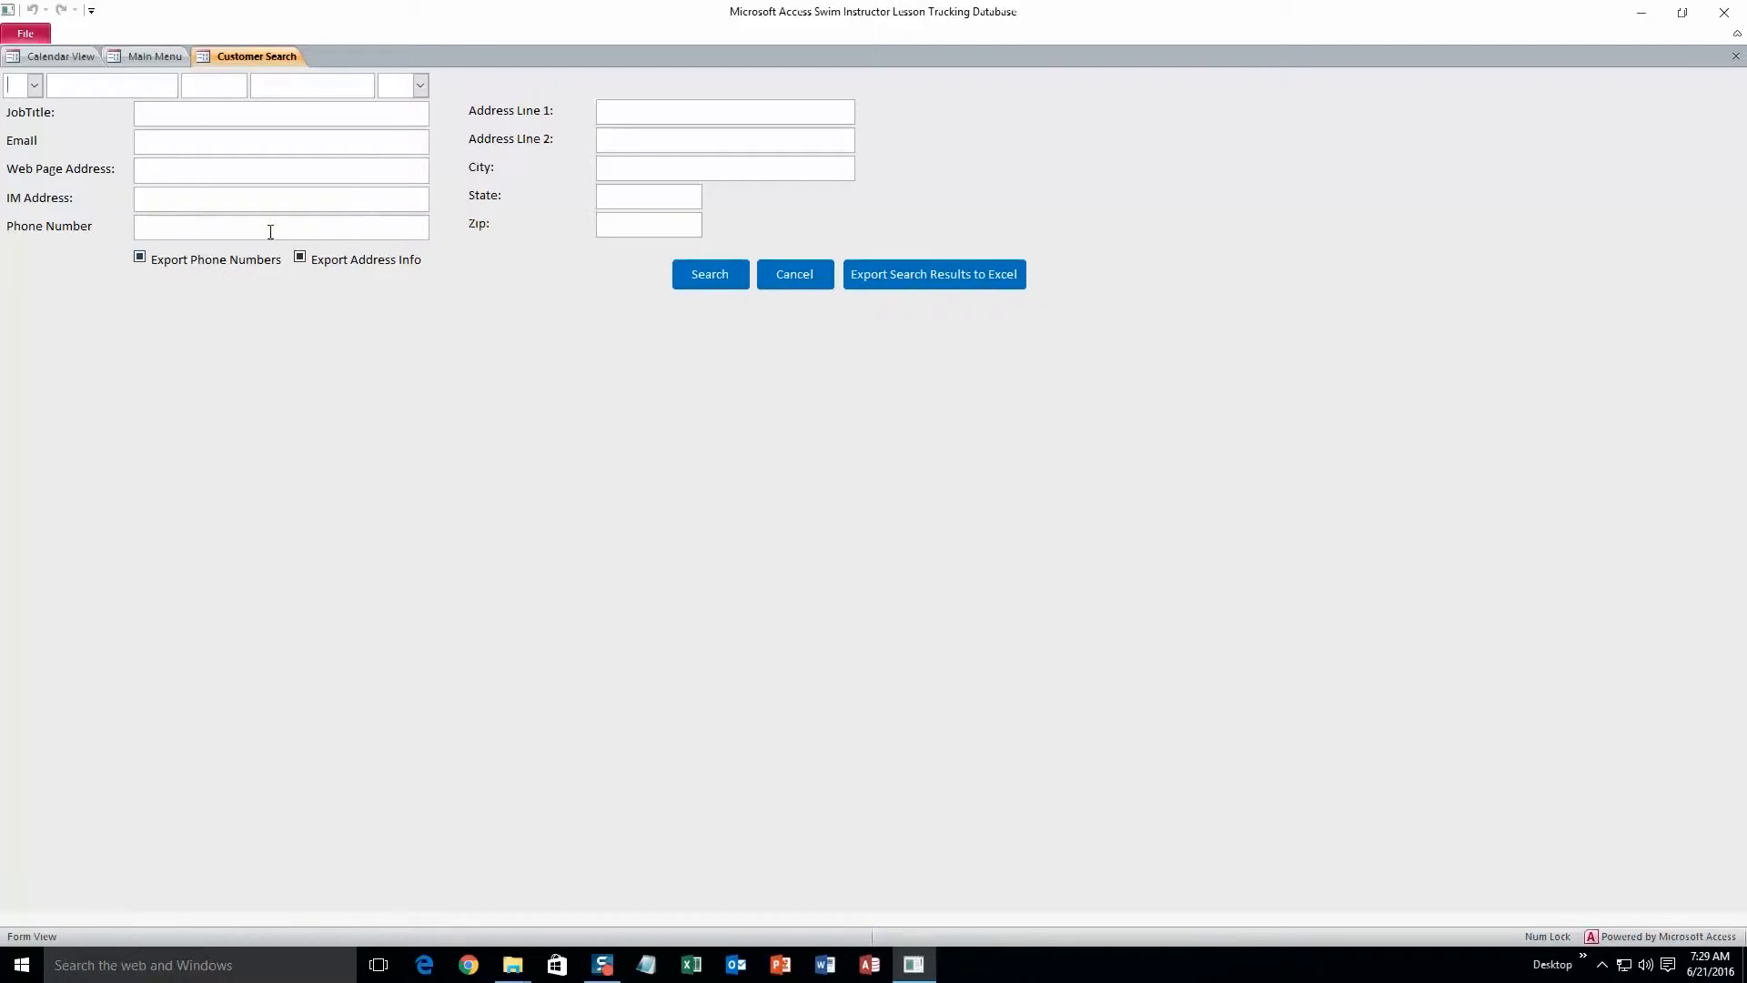
{"action": "left_click", "coordinate": [276, 81]}
{"action": "type", "text": "Smith"}
{"action": "left_click", "coordinate": [694, 277]}
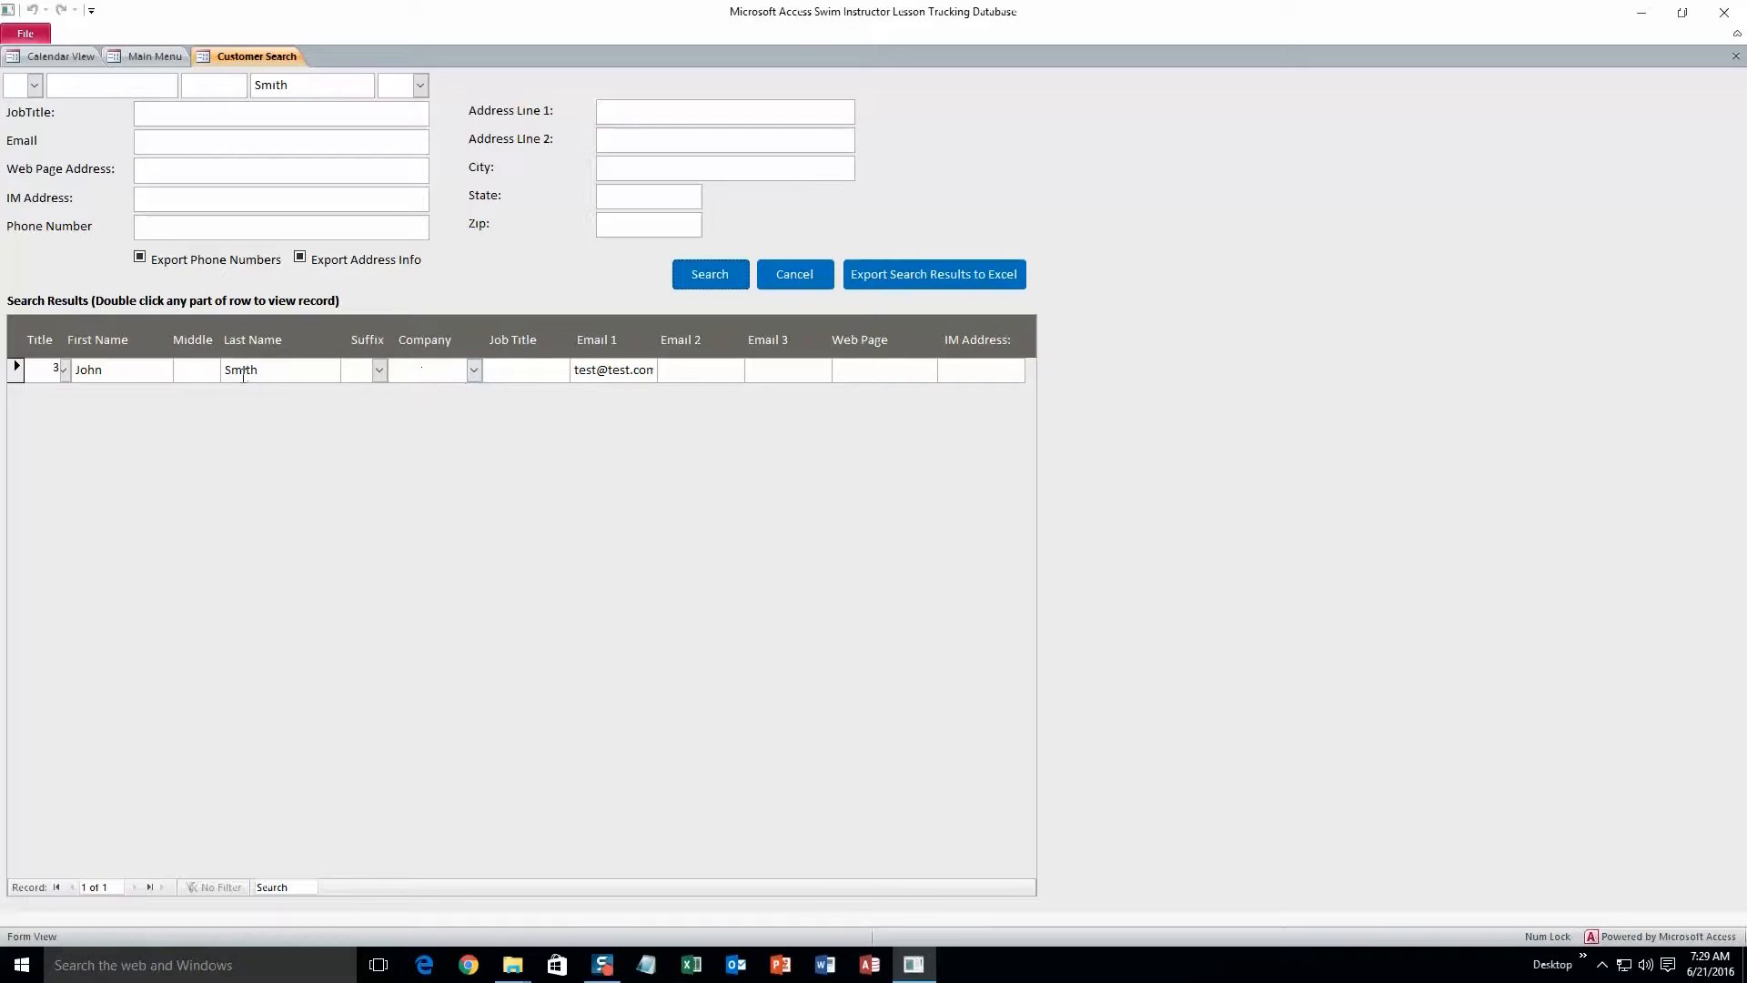
{"action": "double_click", "coordinate": [305, 371]}
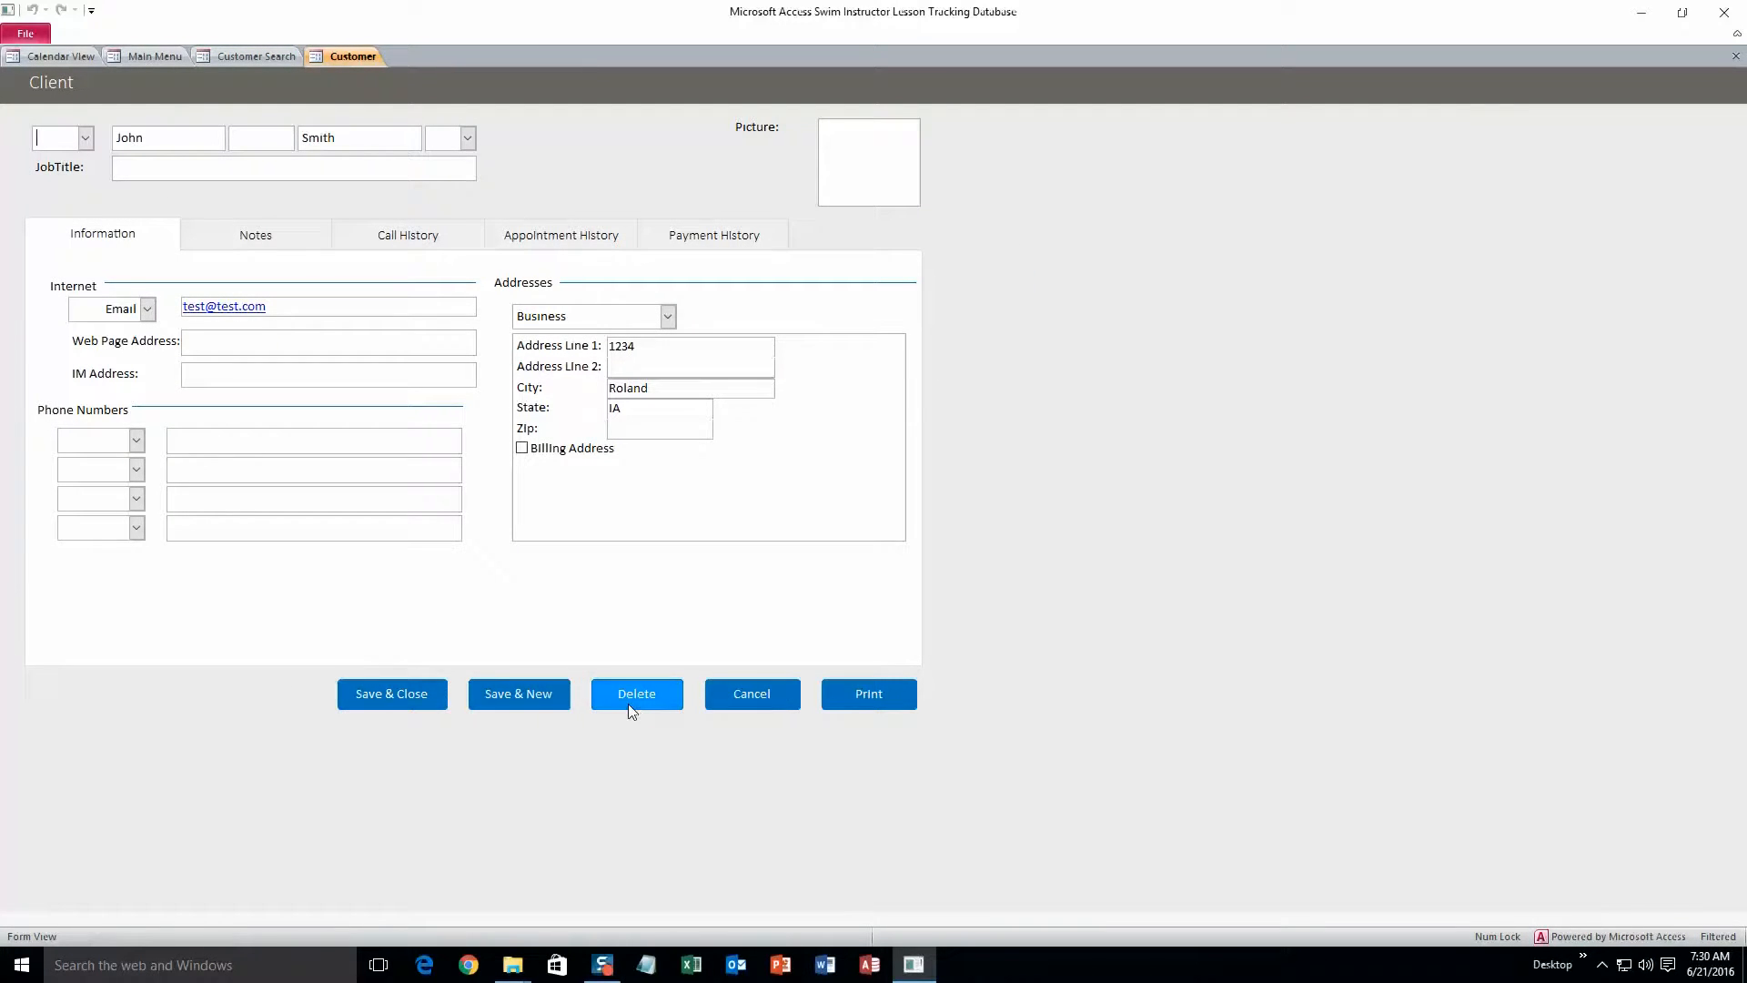
{"action": "left_click", "coordinate": [773, 692]}
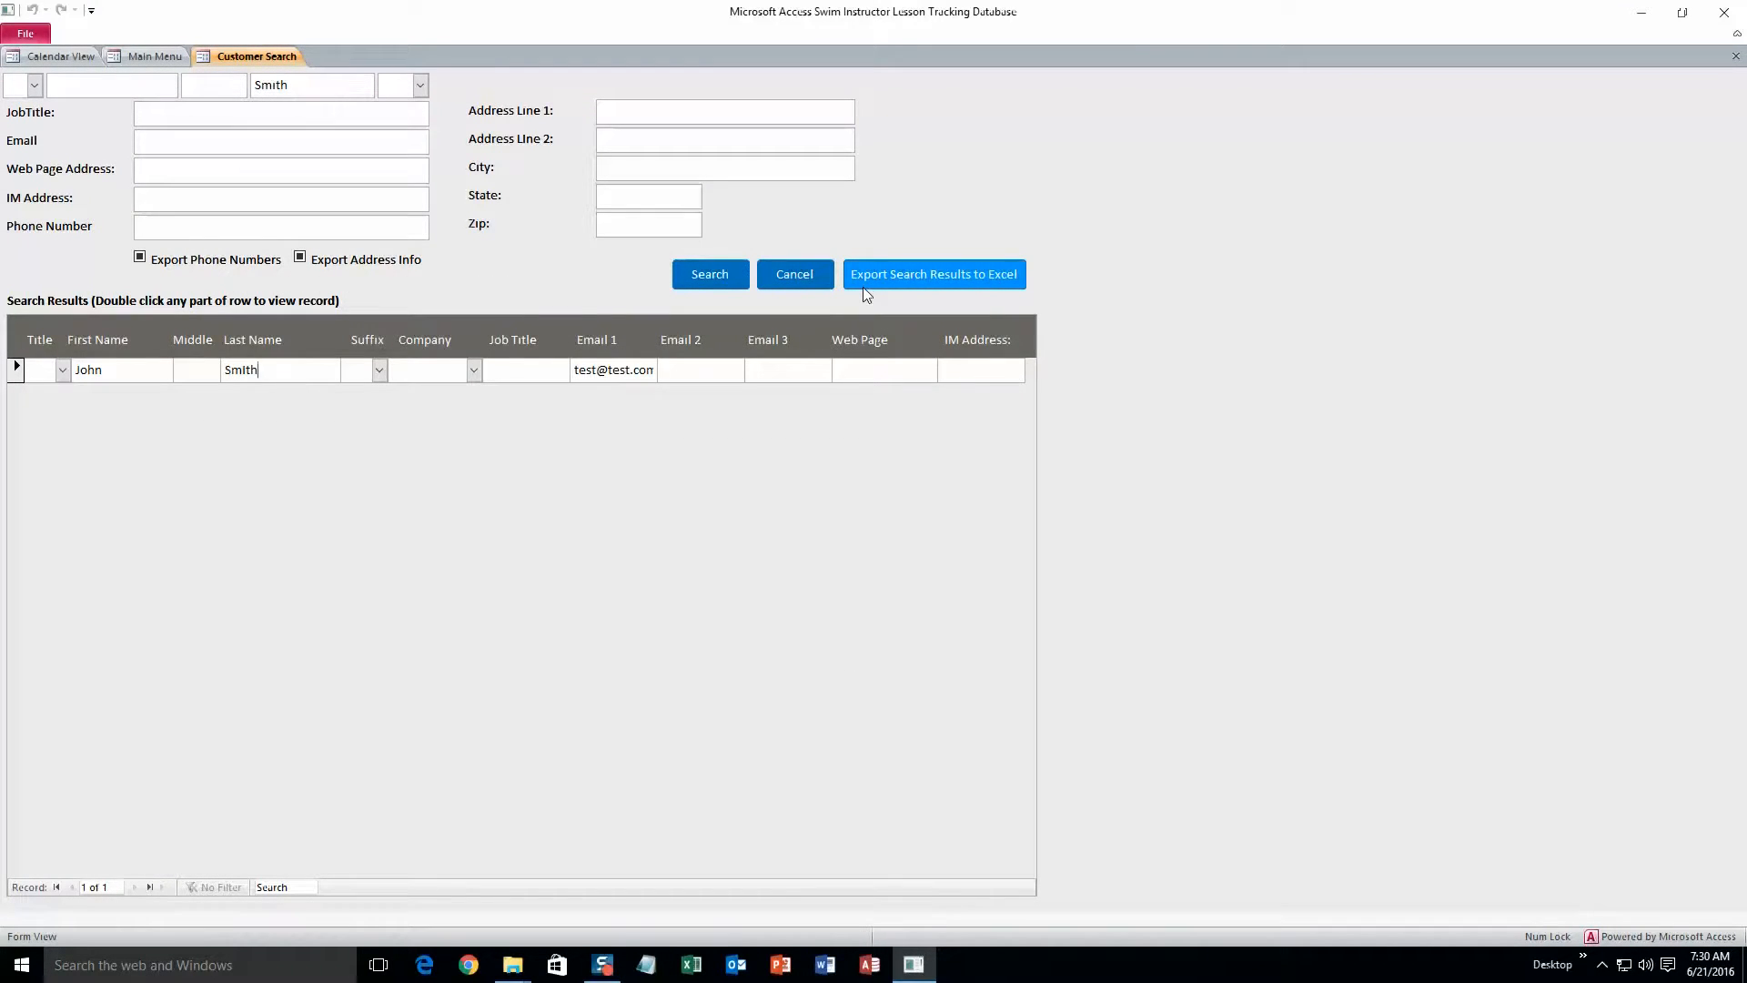
Step: Export the client search results to Excel and close the exported workbook
{"action": "left_click", "coordinate": [920, 276]}
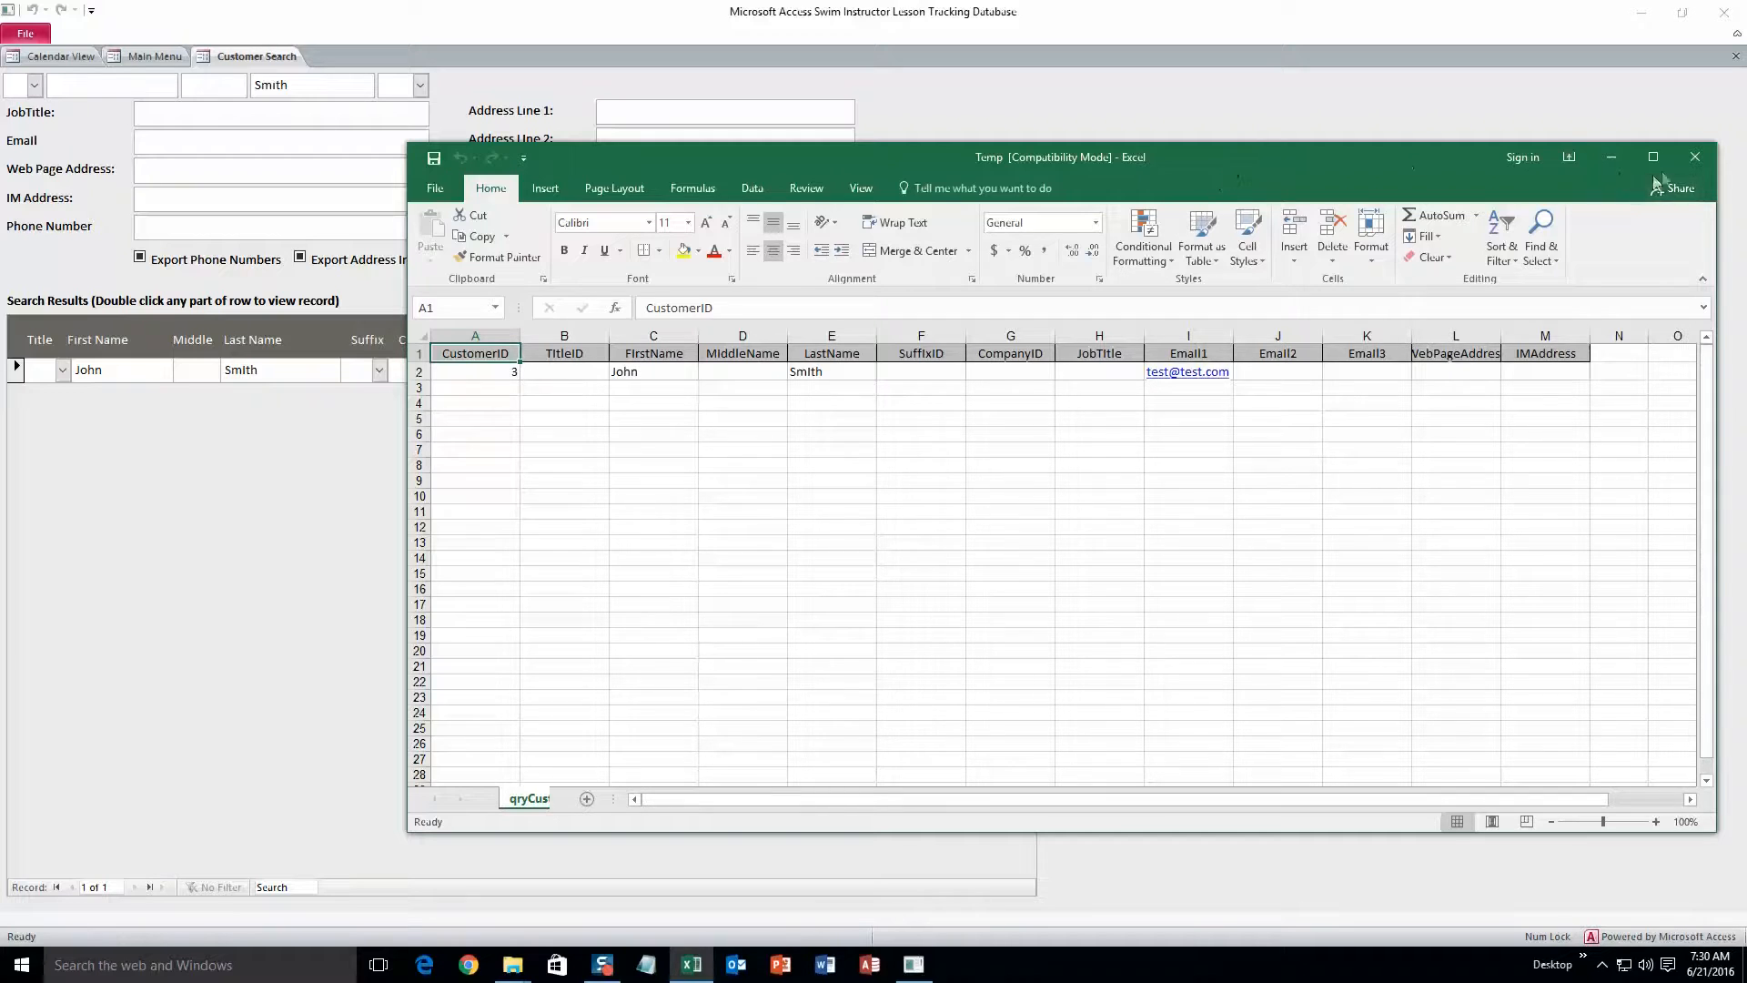
{"action": "left_click", "coordinate": [1694, 156]}
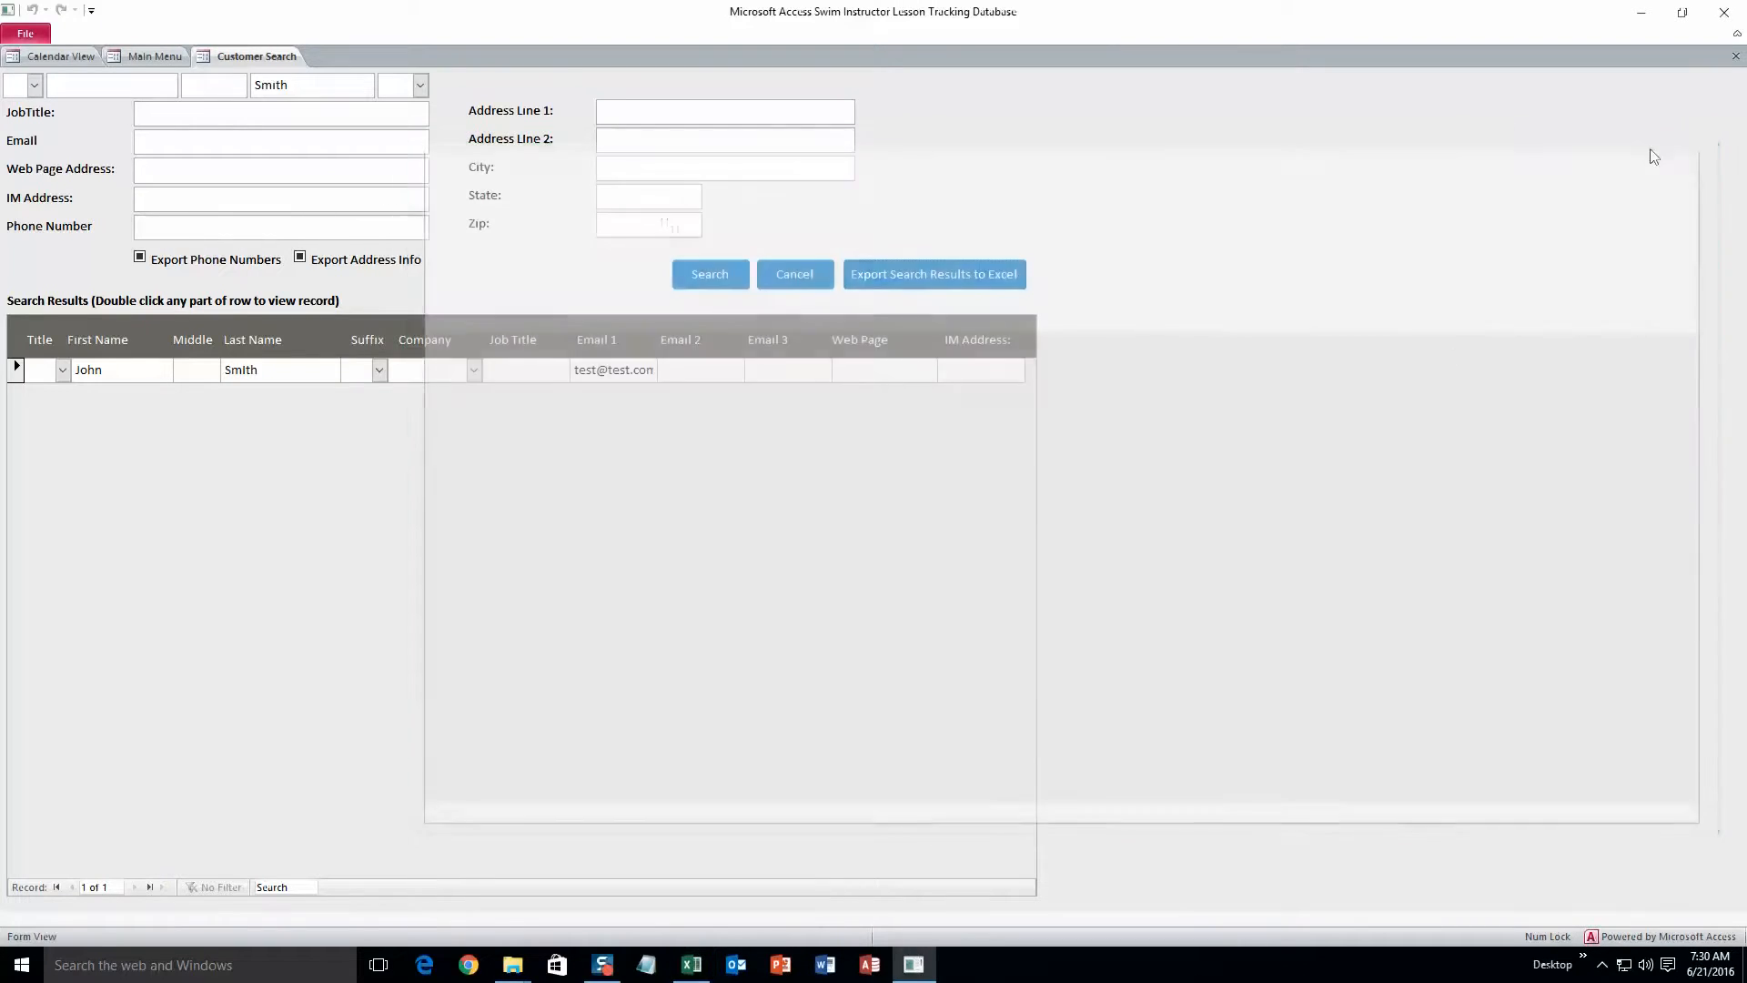
Step: Return to the main menu and open the calendar view on today's date
{"action": "left_click", "coordinate": [100, 56]}
{"action": "left_click", "coordinate": [126, 56]}
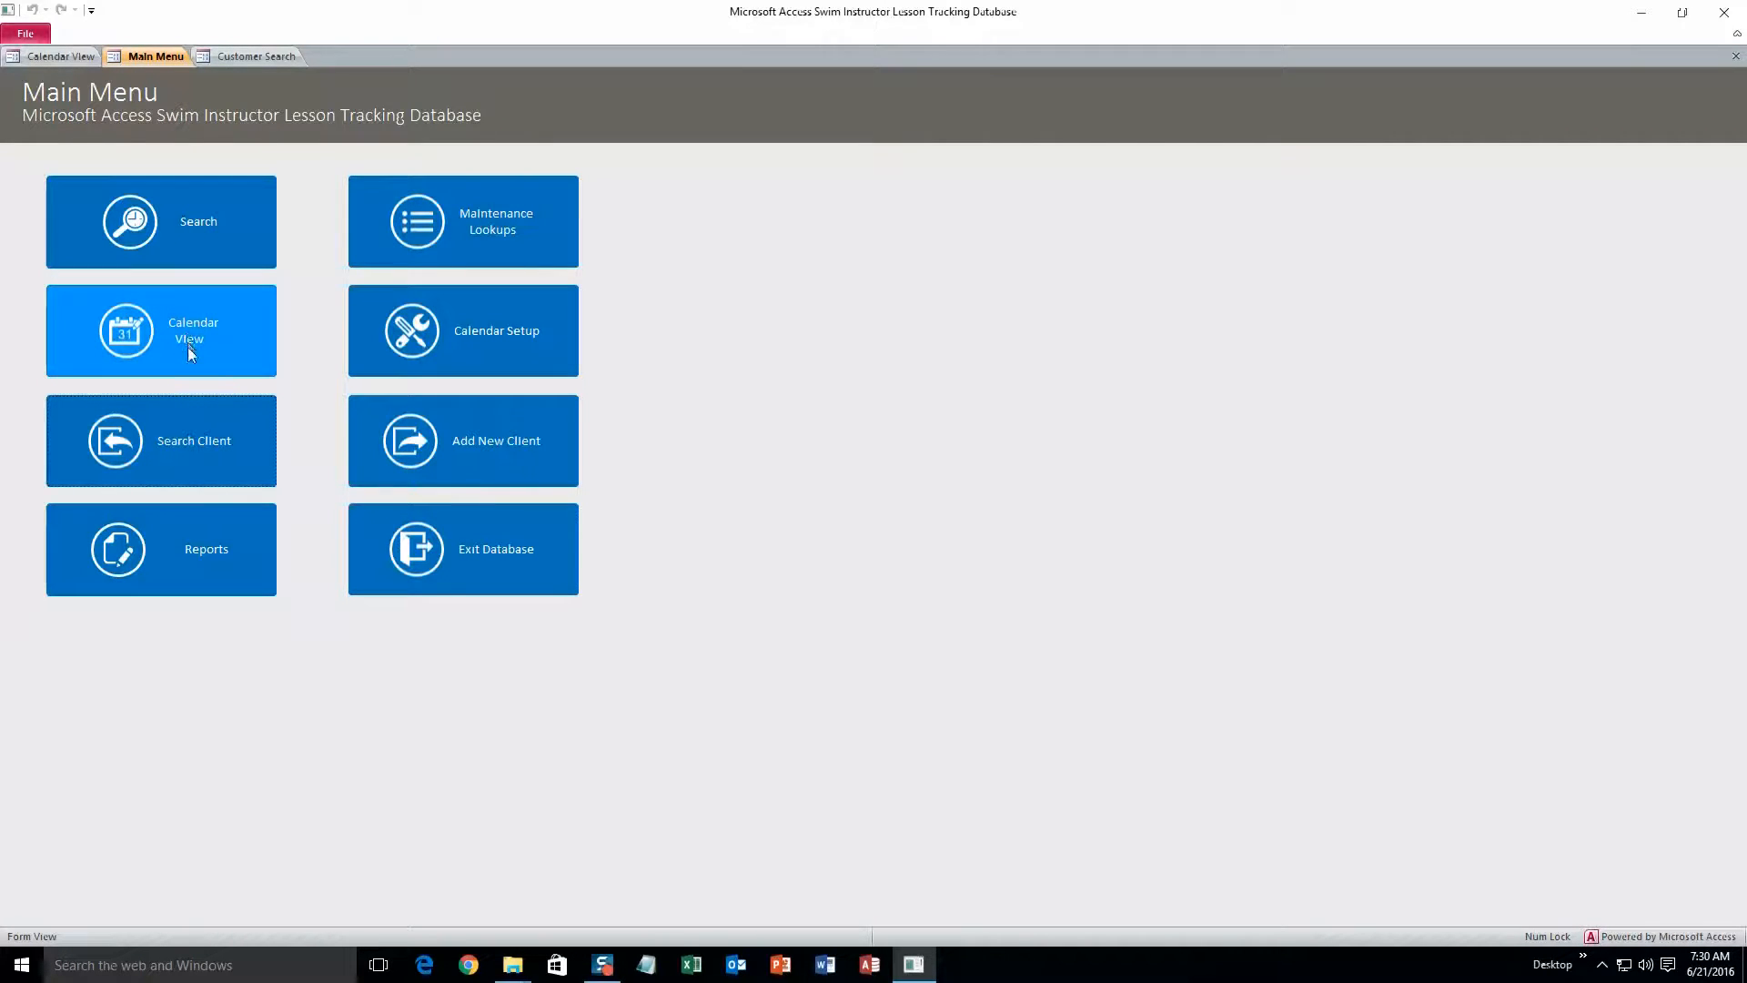
{"action": "left_click", "coordinate": [212, 350]}
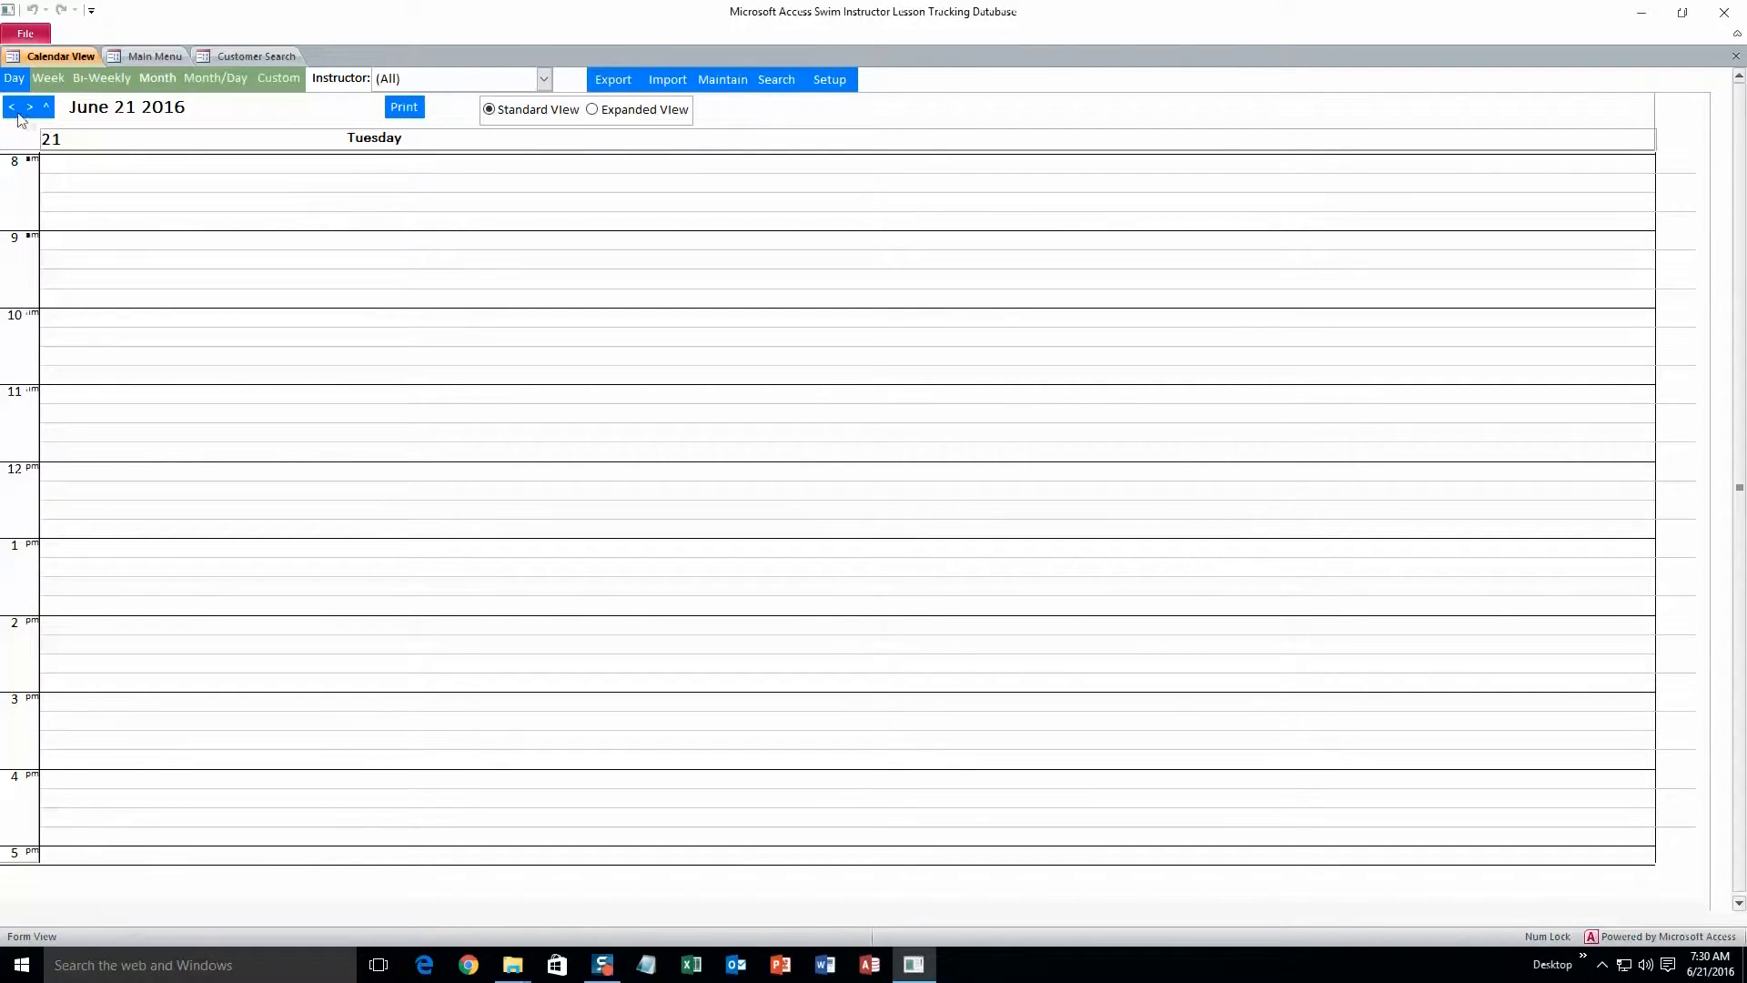
{"action": "left_click", "coordinate": [48, 106]}
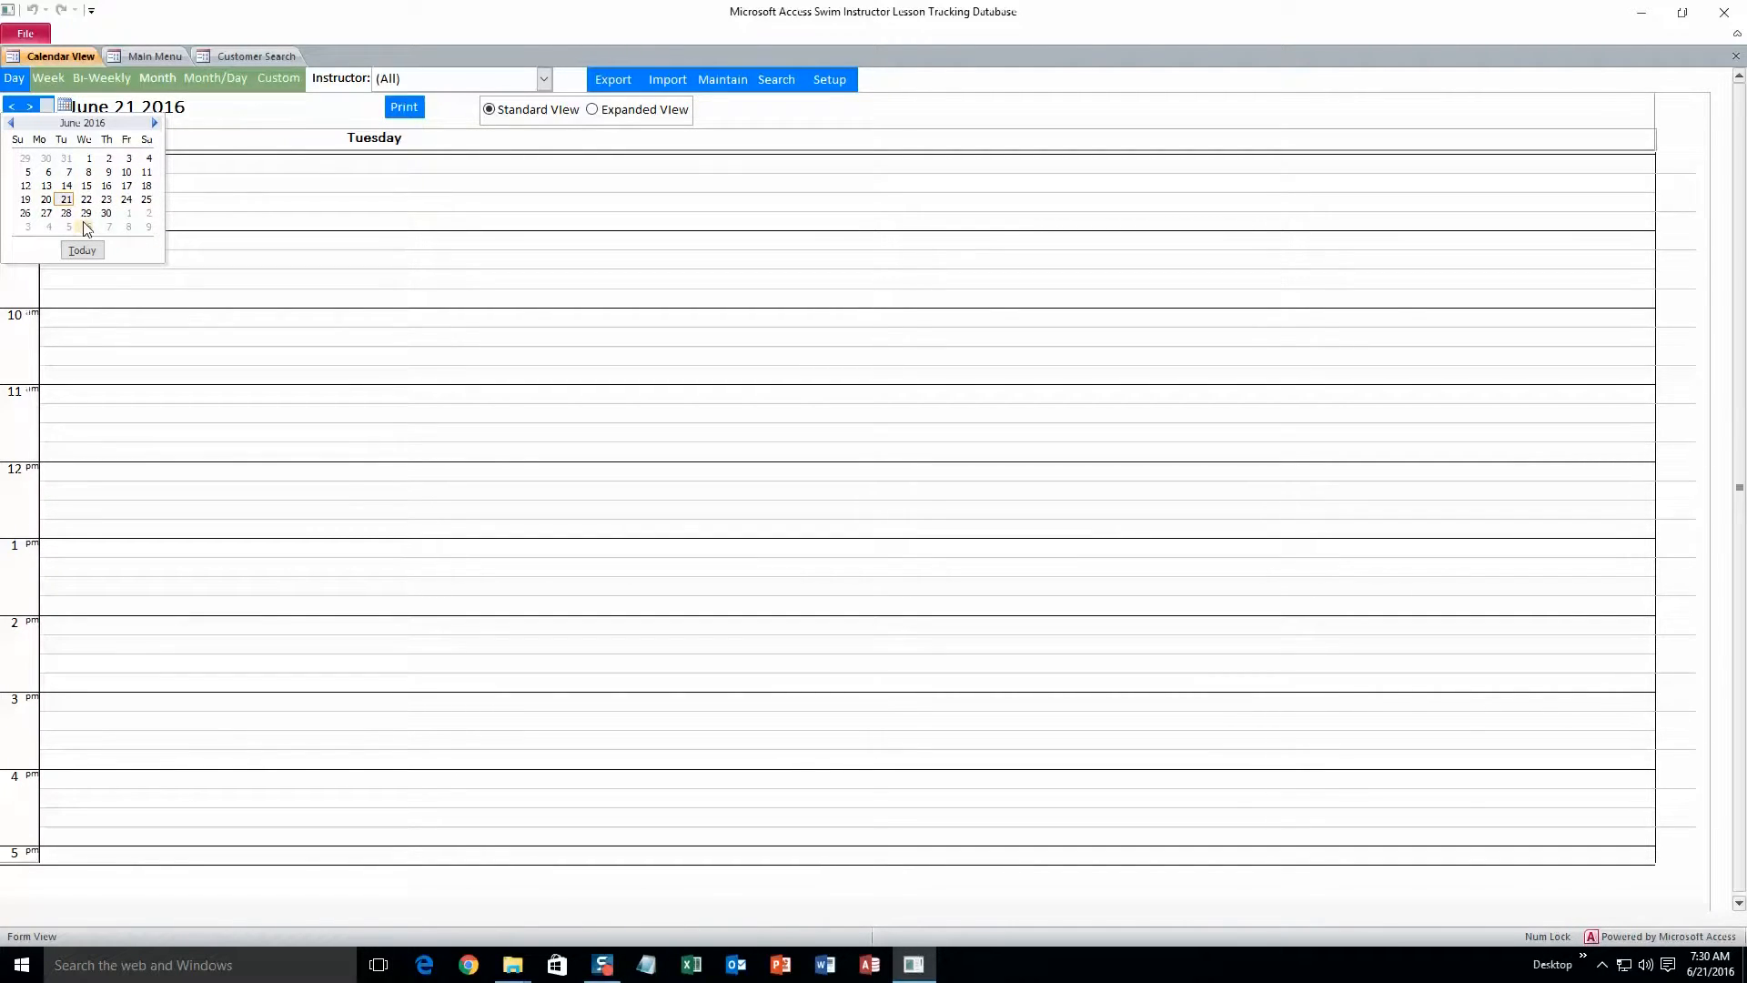
{"action": "left_click", "coordinate": [82, 249]}
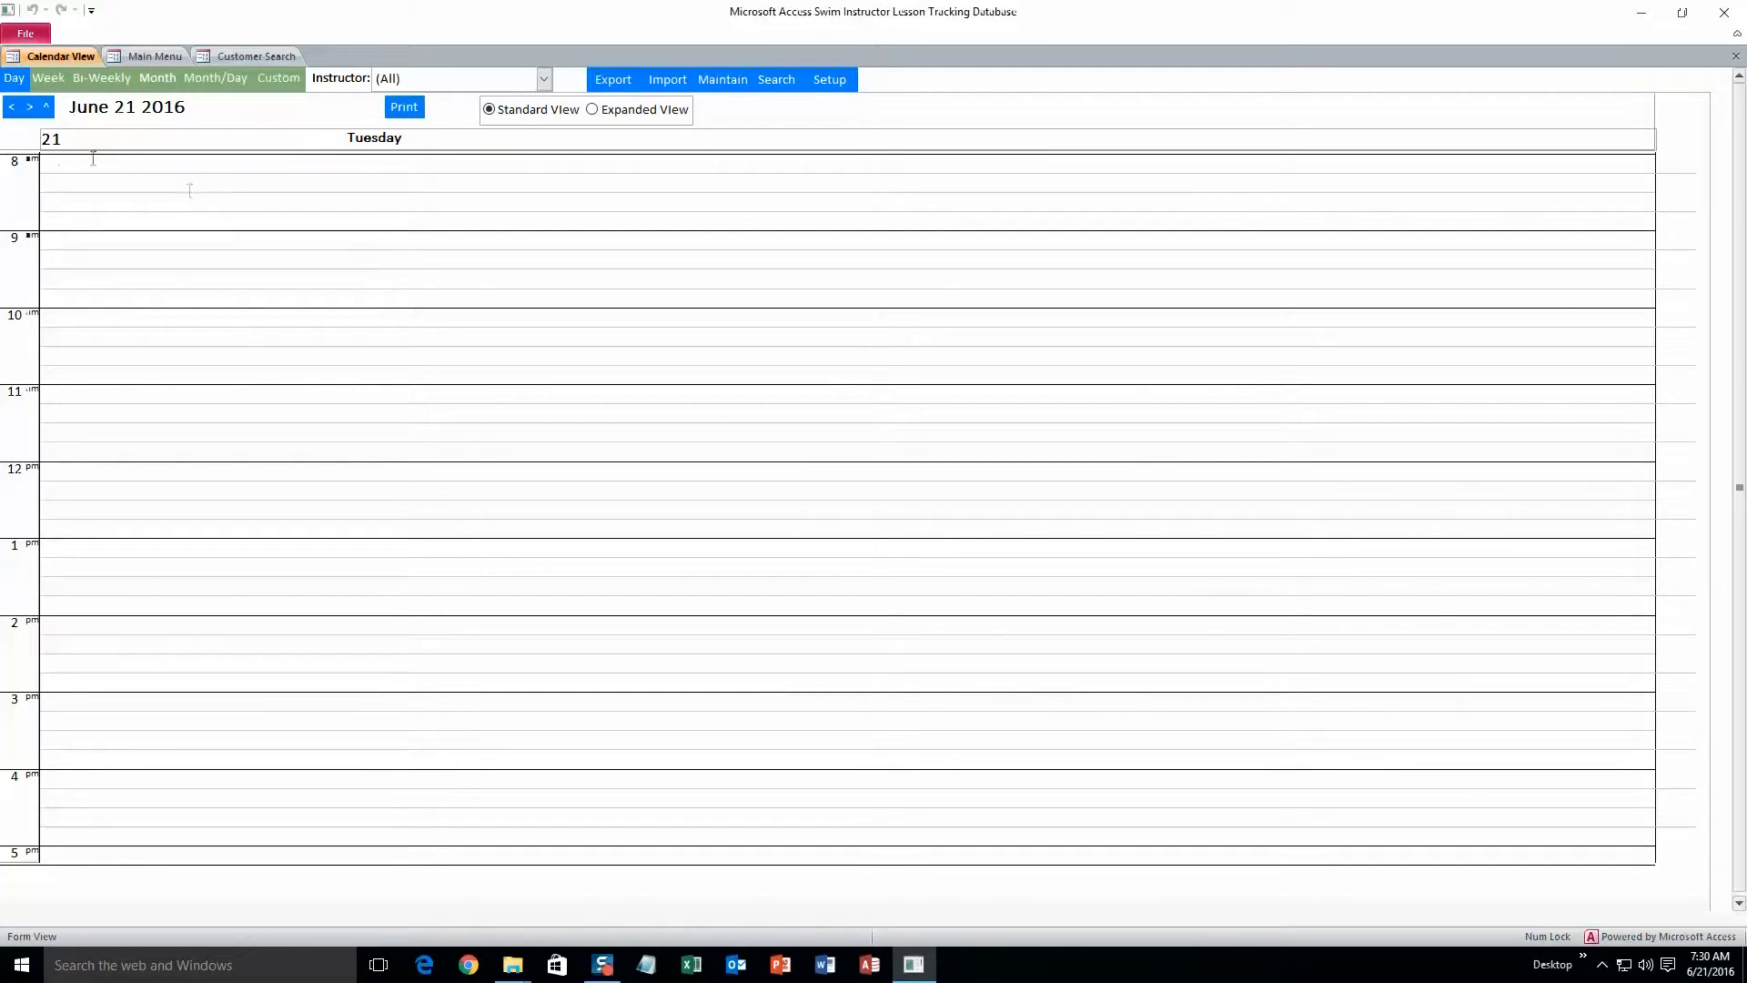
Step: Look at the calendar's week, bi-weekly and month layouts, and return to the day view for June 21 2016
{"action": "left_click", "coordinate": [49, 79]}
{"action": "left_click", "coordinate": [82, 80]}
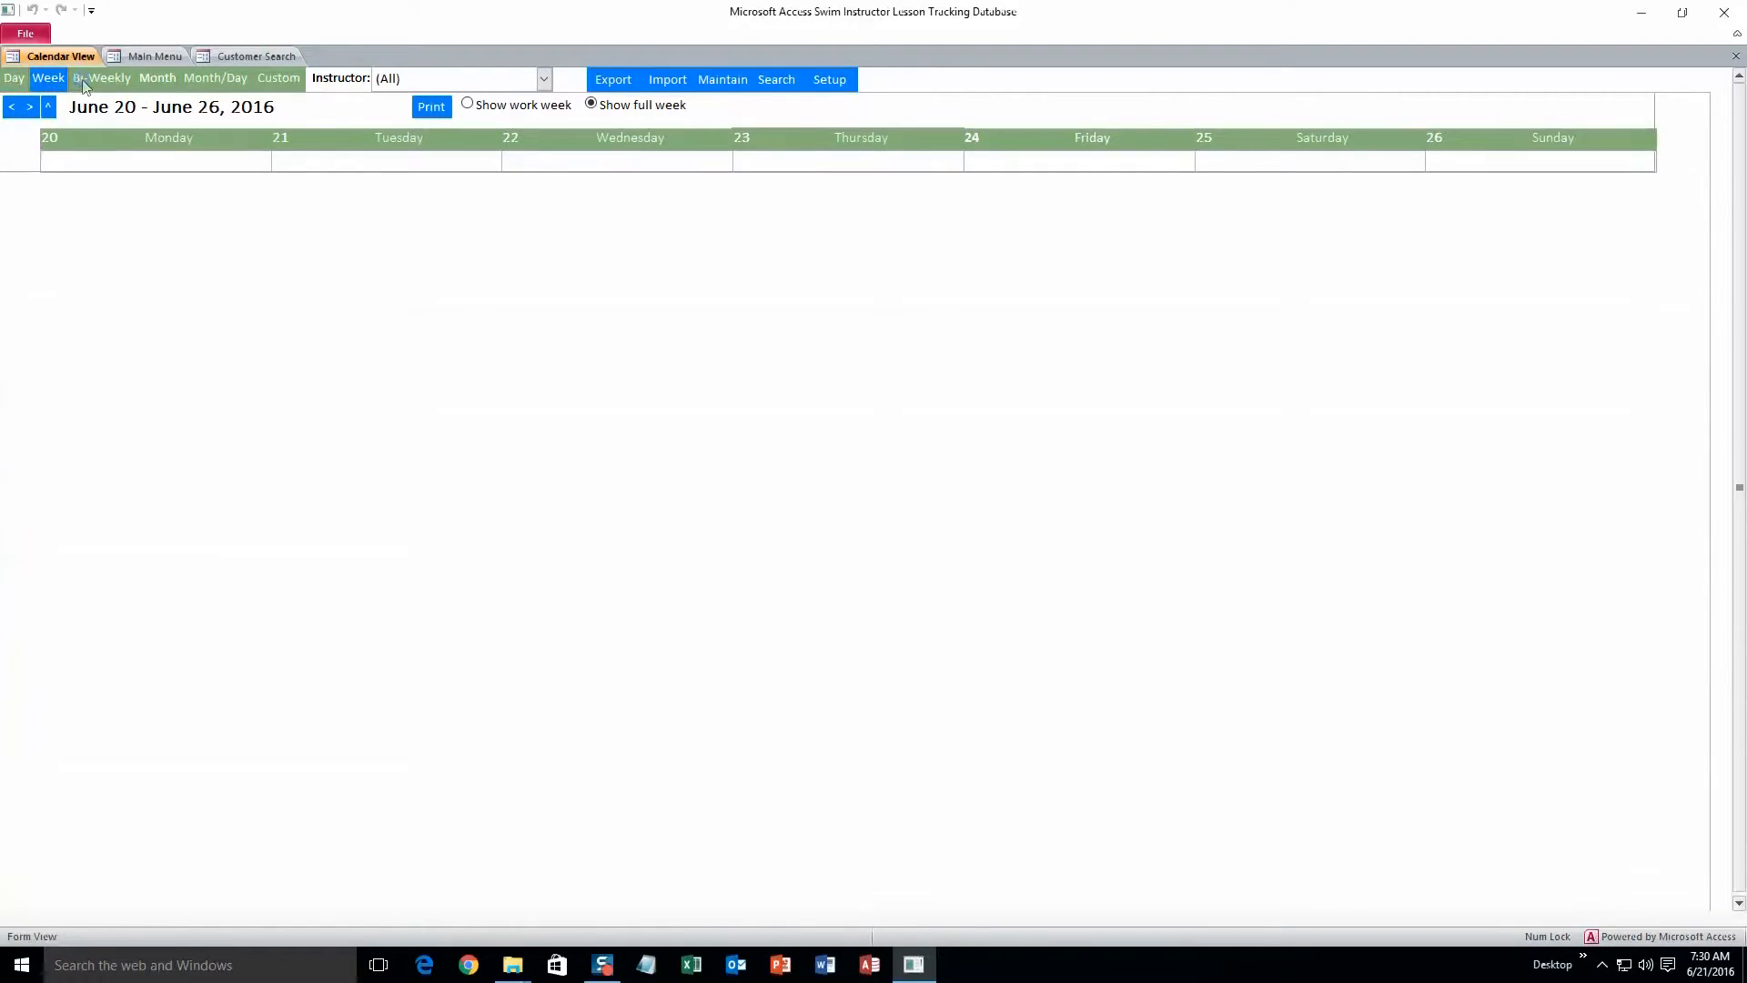
{"action": "left_click", "coordinate": [161, 80]}
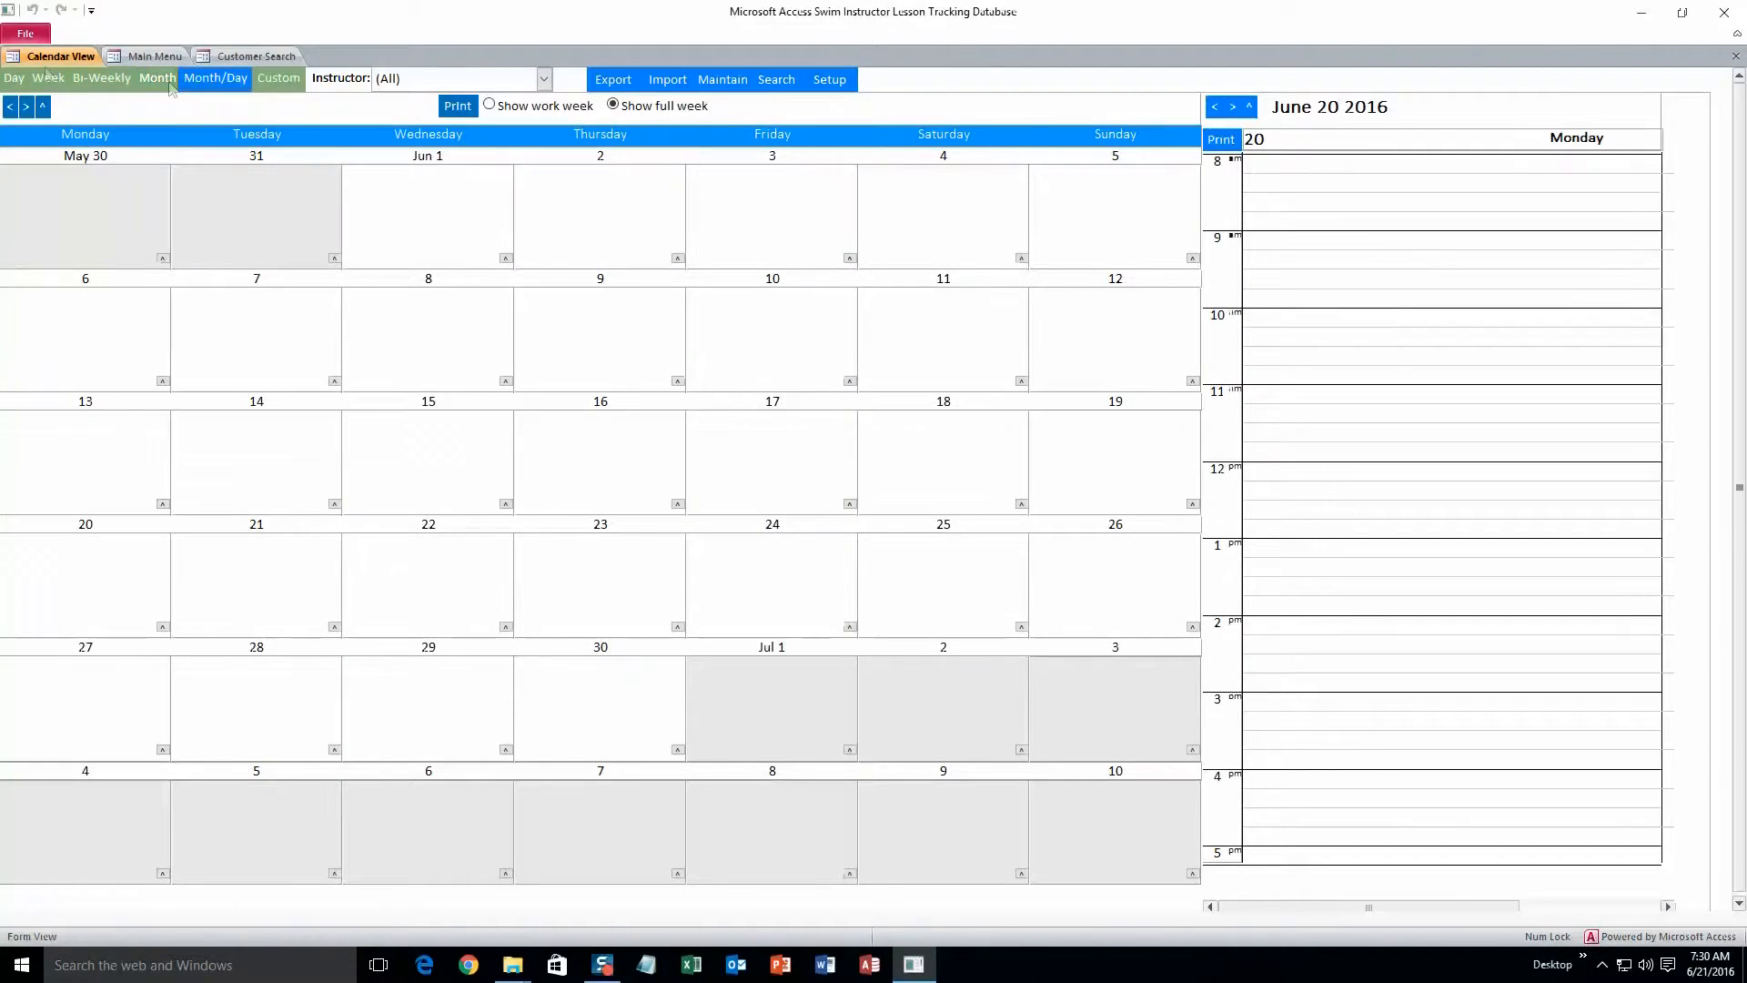
{"action": "left_click", "coordinate": [28, 82]}
{"action": "left_click", "coordinate": [29, 107]}
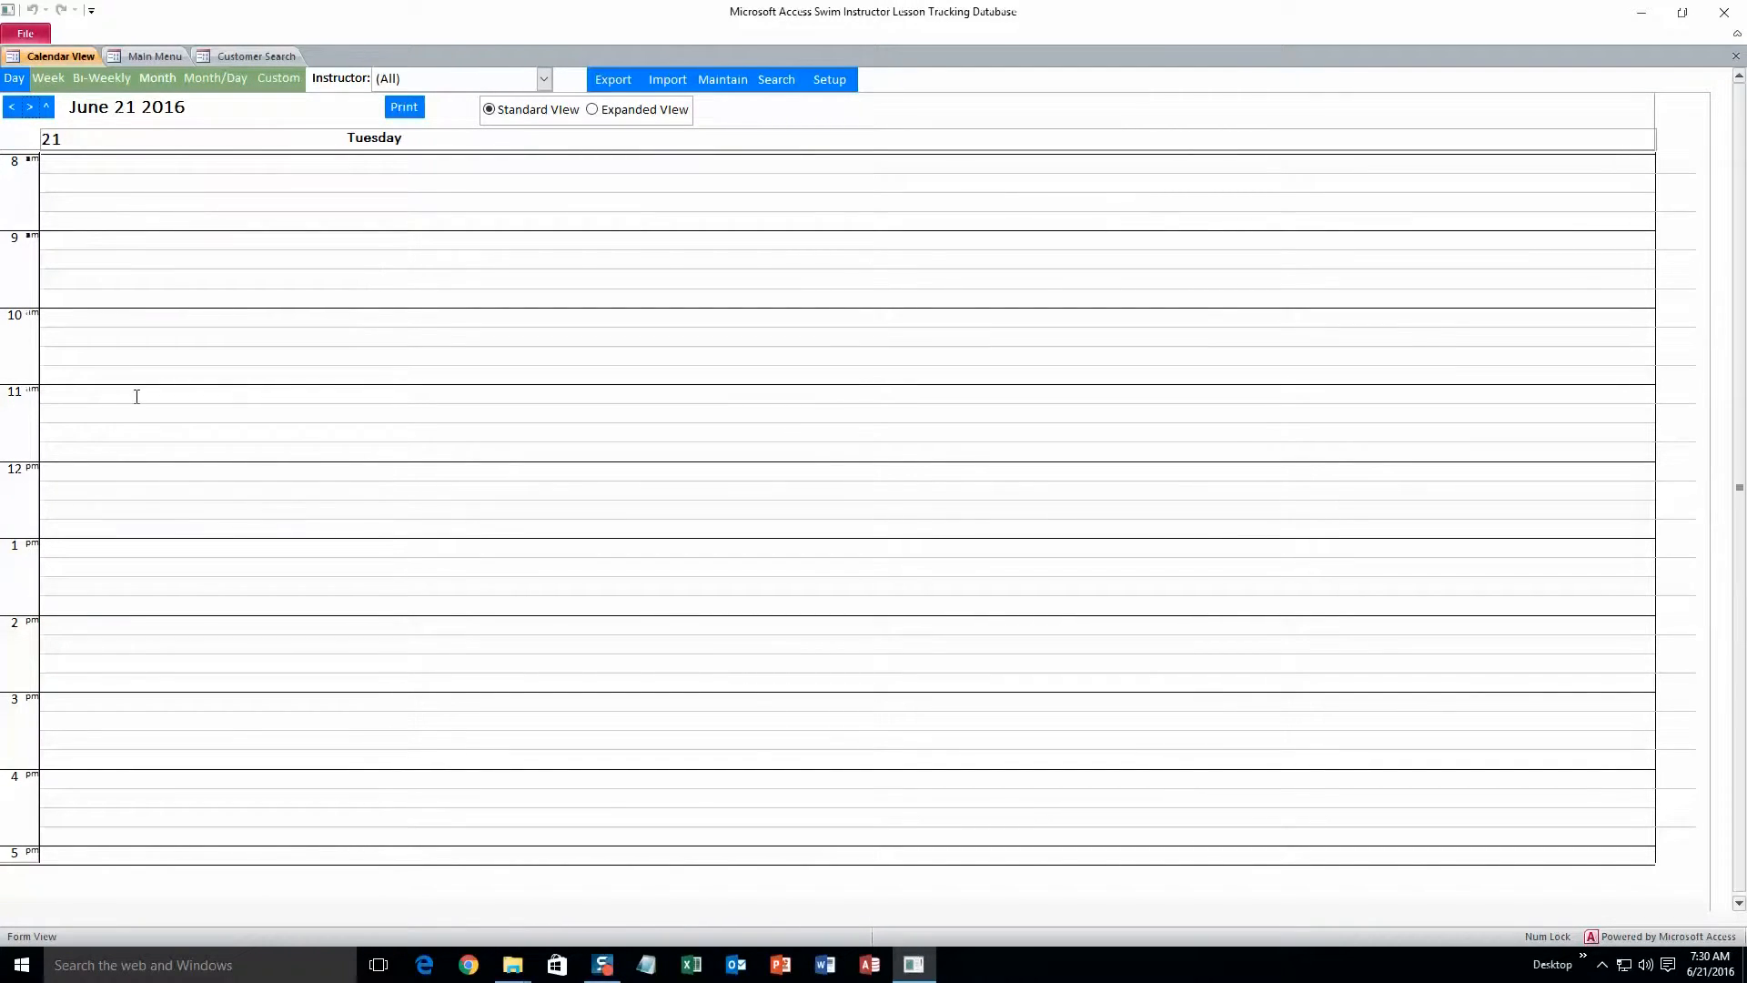
Step: Create an appointment at 12:00 PM on June 21 2016 for the newly added client
{"action": "double_click", "coordinate": [115, 476]}
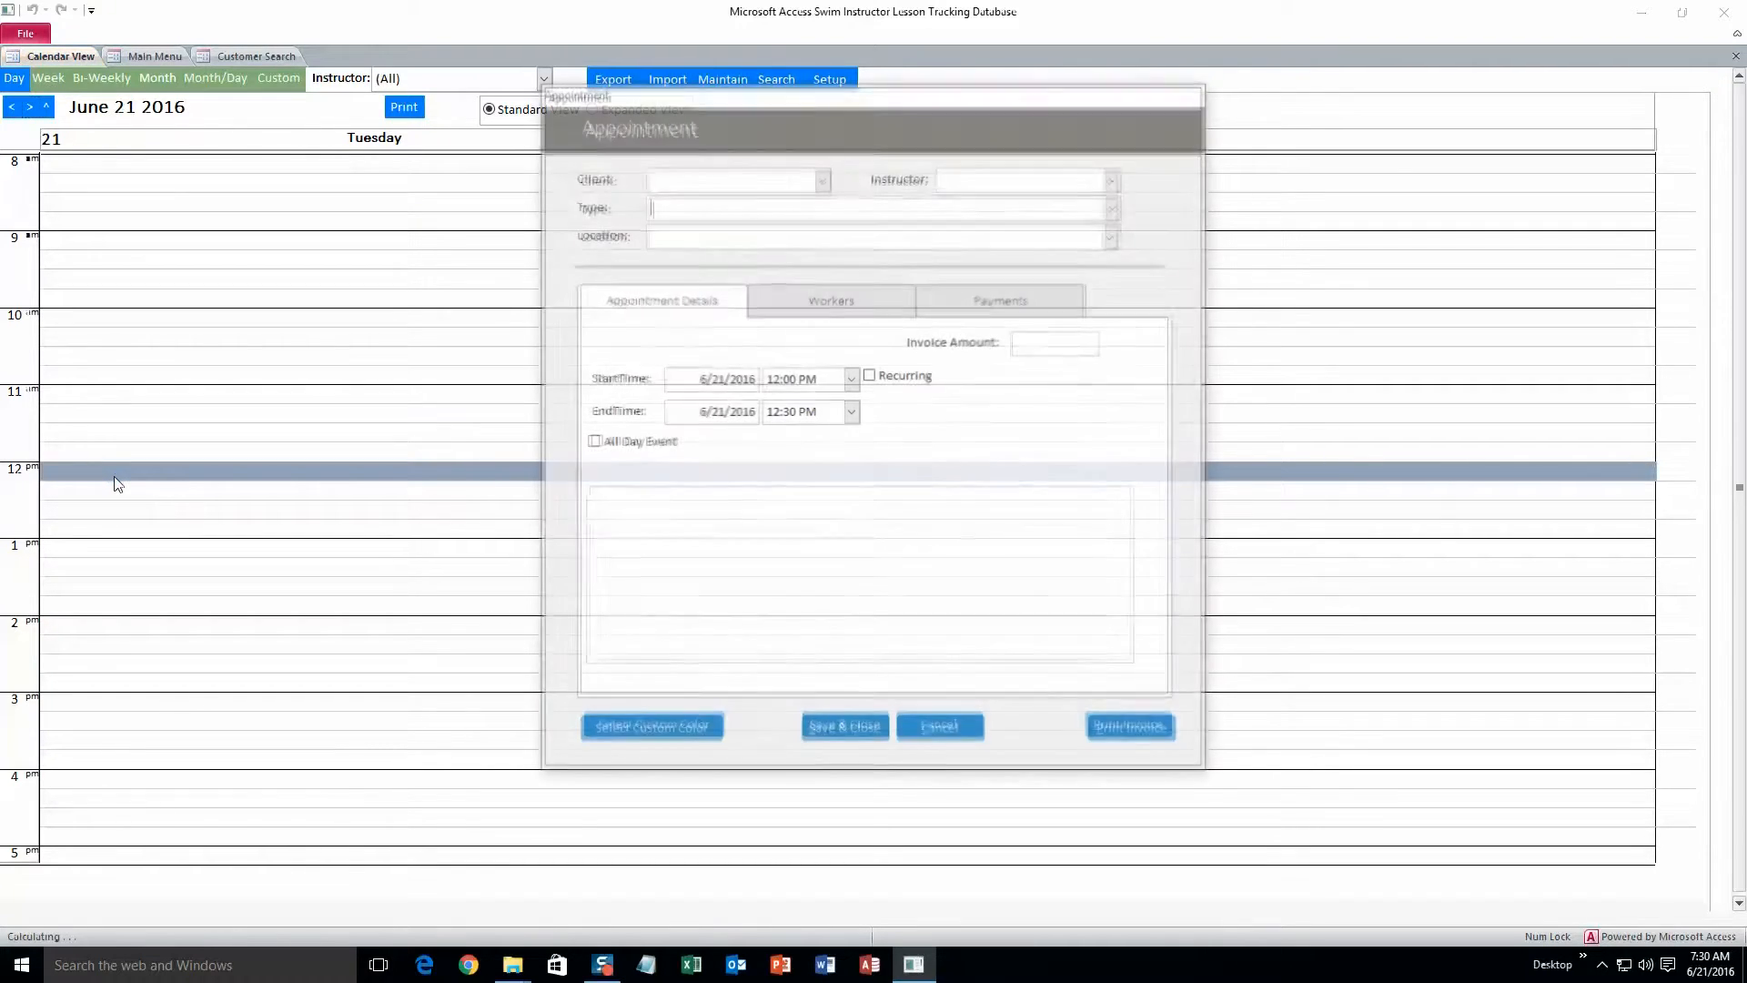
{"action": "left_click", "coordinate": [824, 179]}
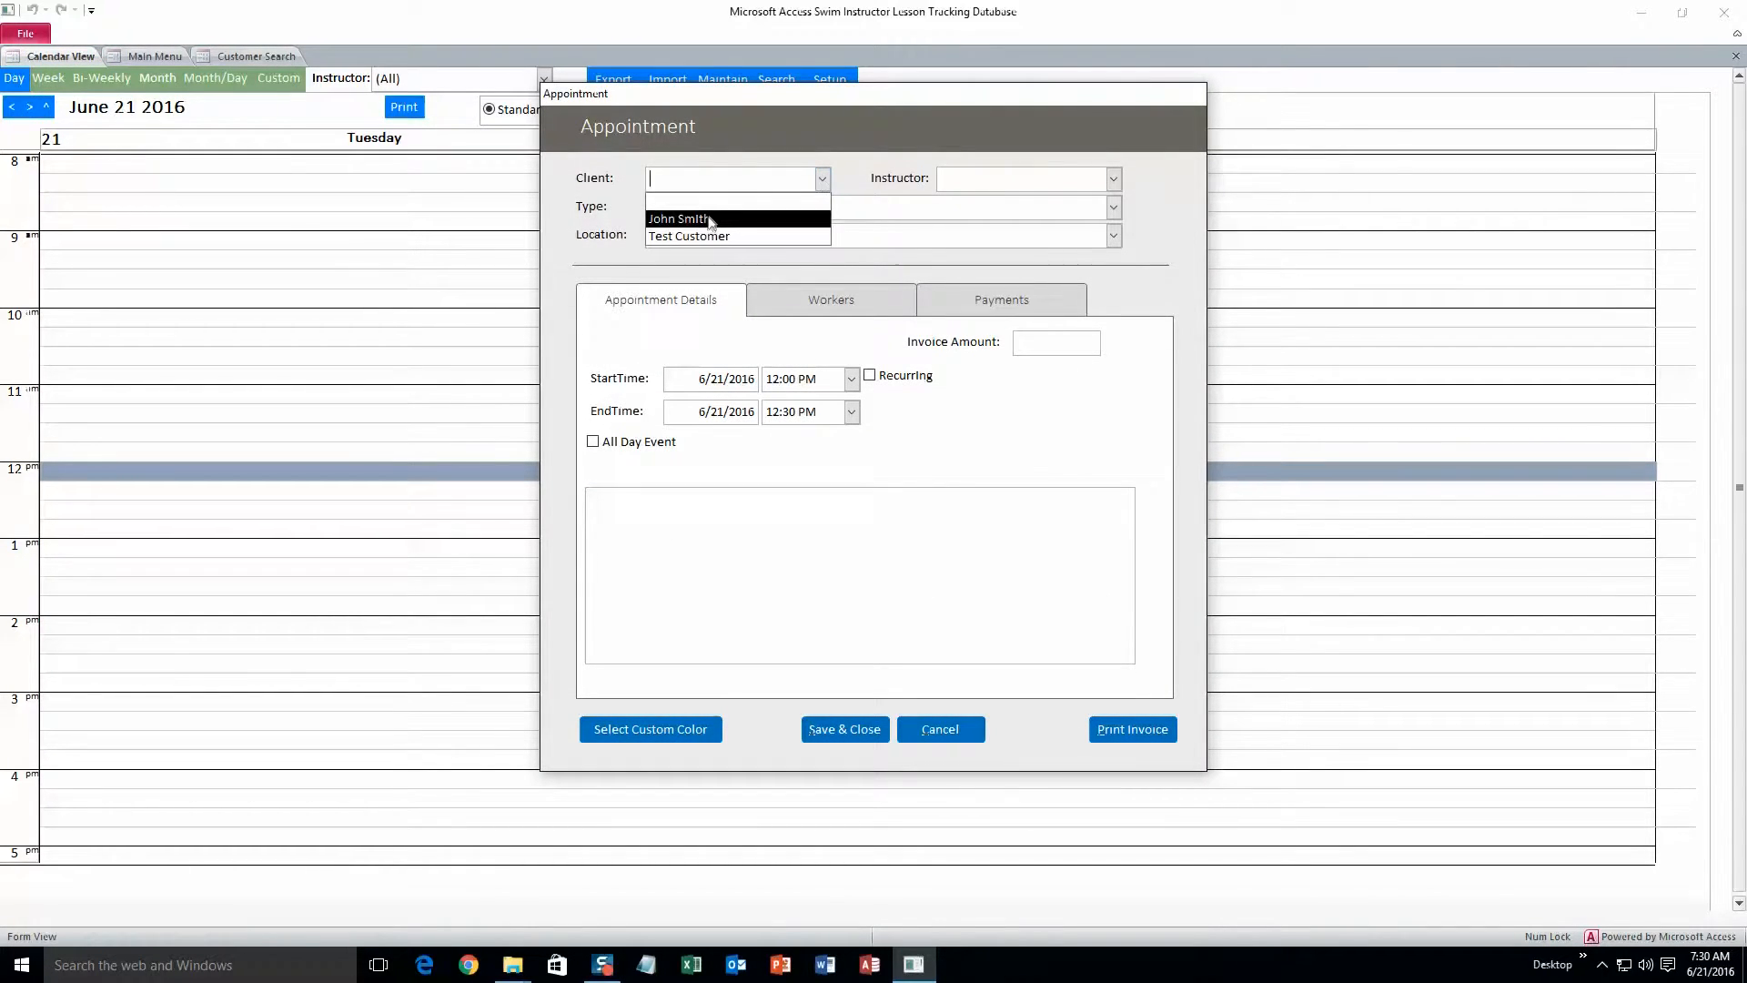
{"action": "left_click", "coordinate": [706, 219]}
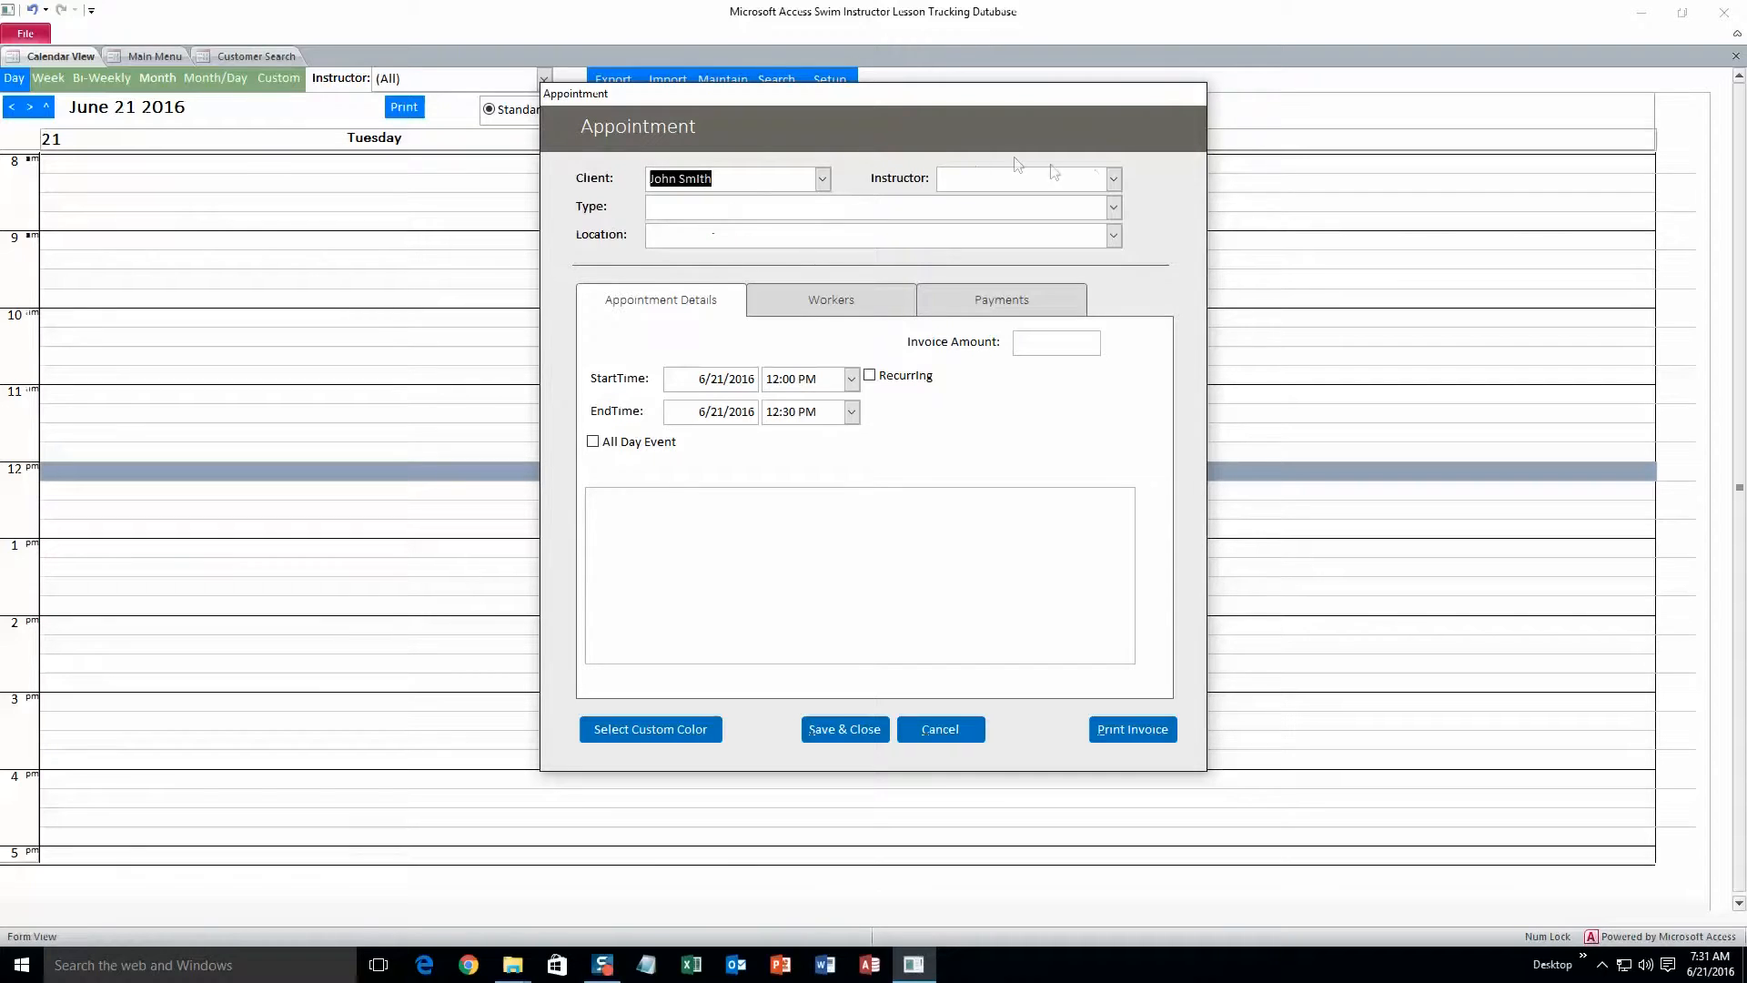
Step: Assign Instructor 1 to the appointment and set its type to Individual at $50.00
{"action": "left_click", "coordinate": [1113, 179]}
{"action": "left_click", "coordinate": [1000, 202]}
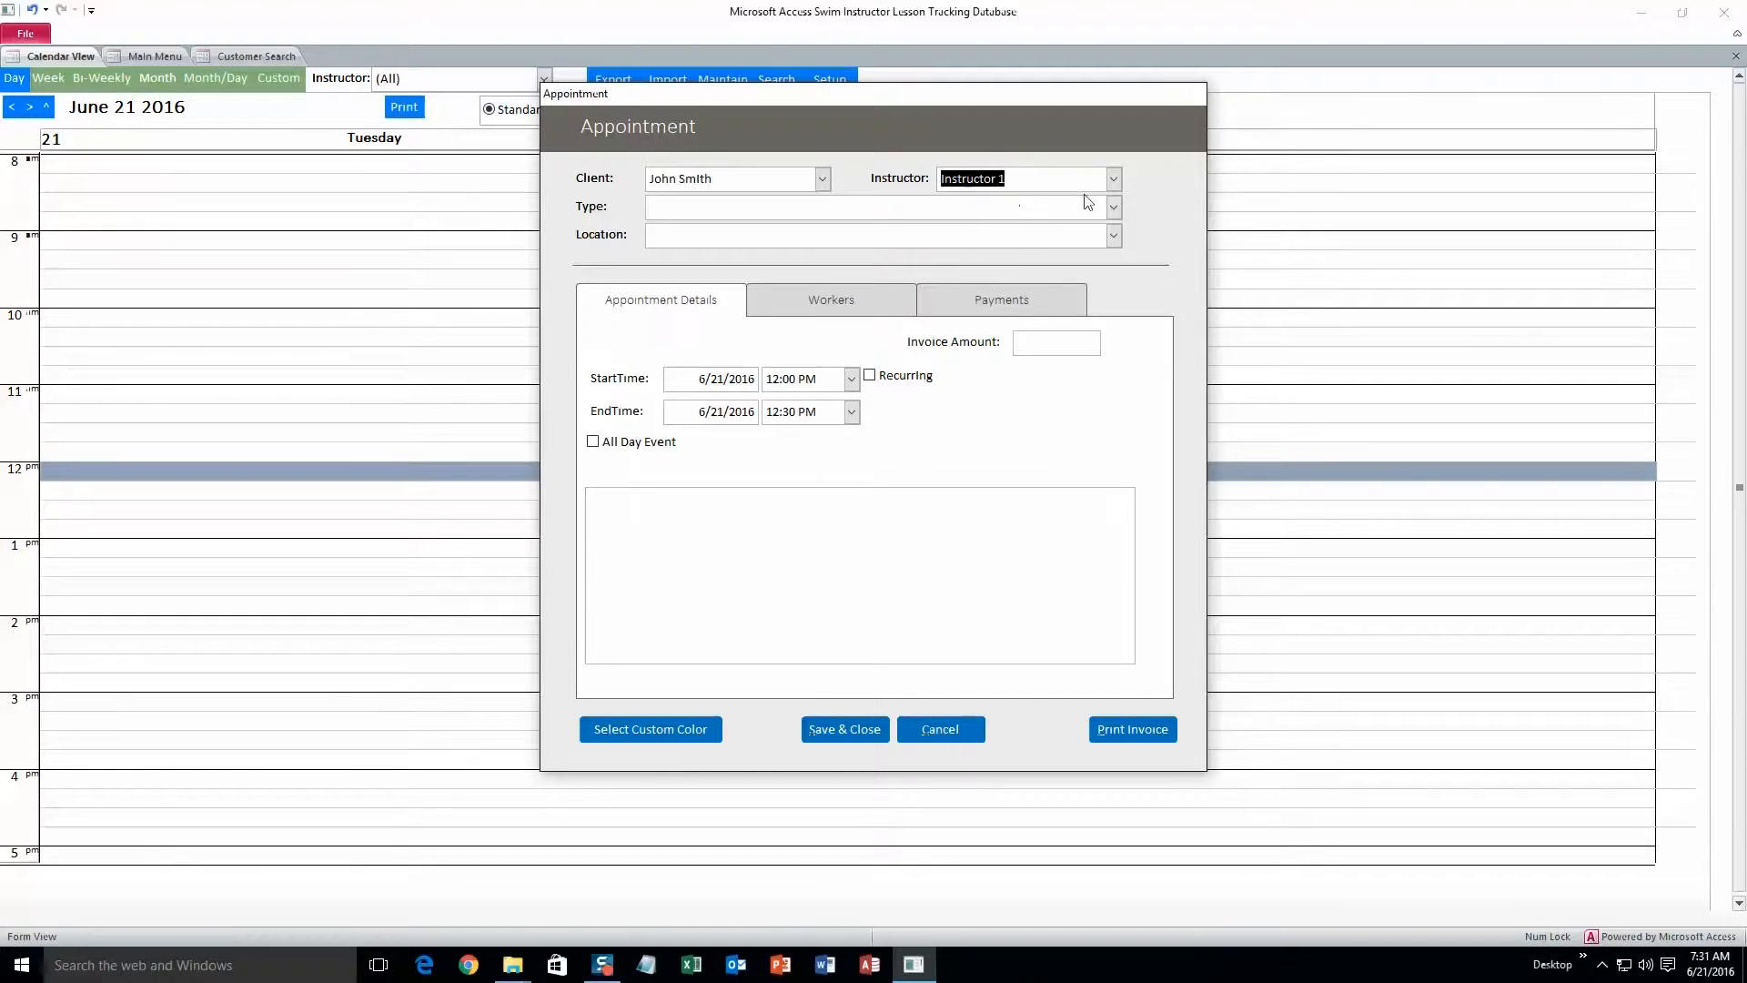
{"action": "left_click", "coordinate": [1113, 178]}
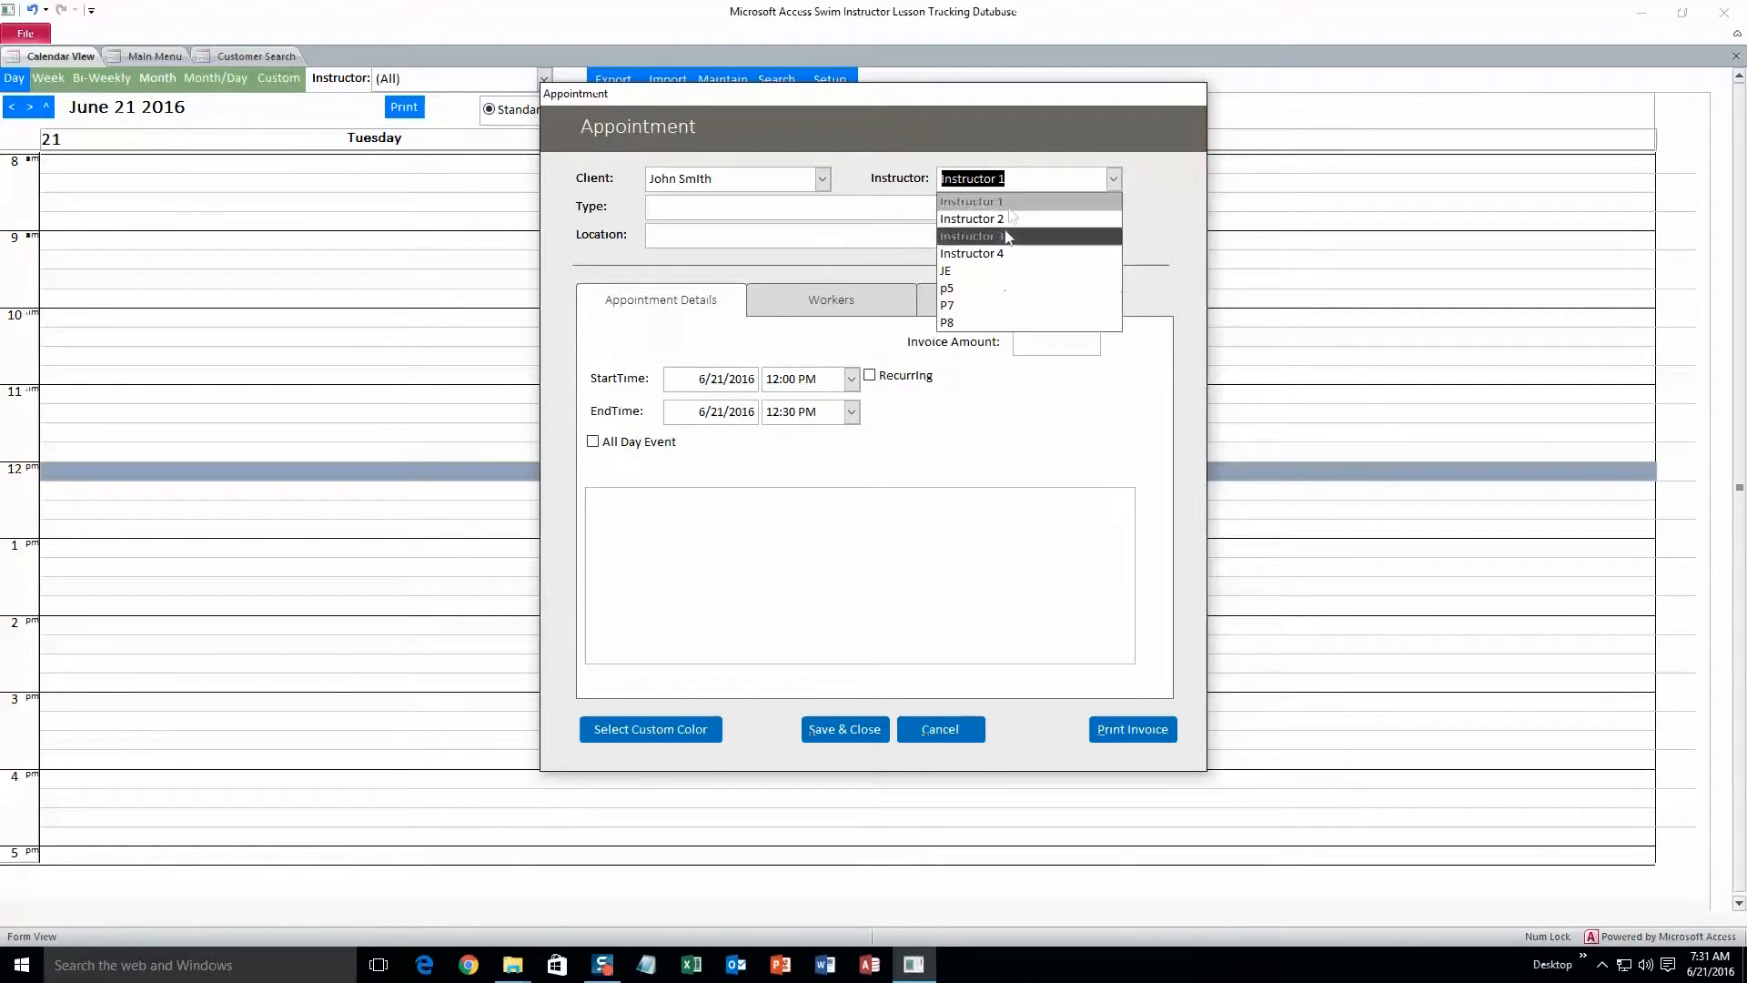
{"action": "left_click", "coordinate": [1113, 180]}
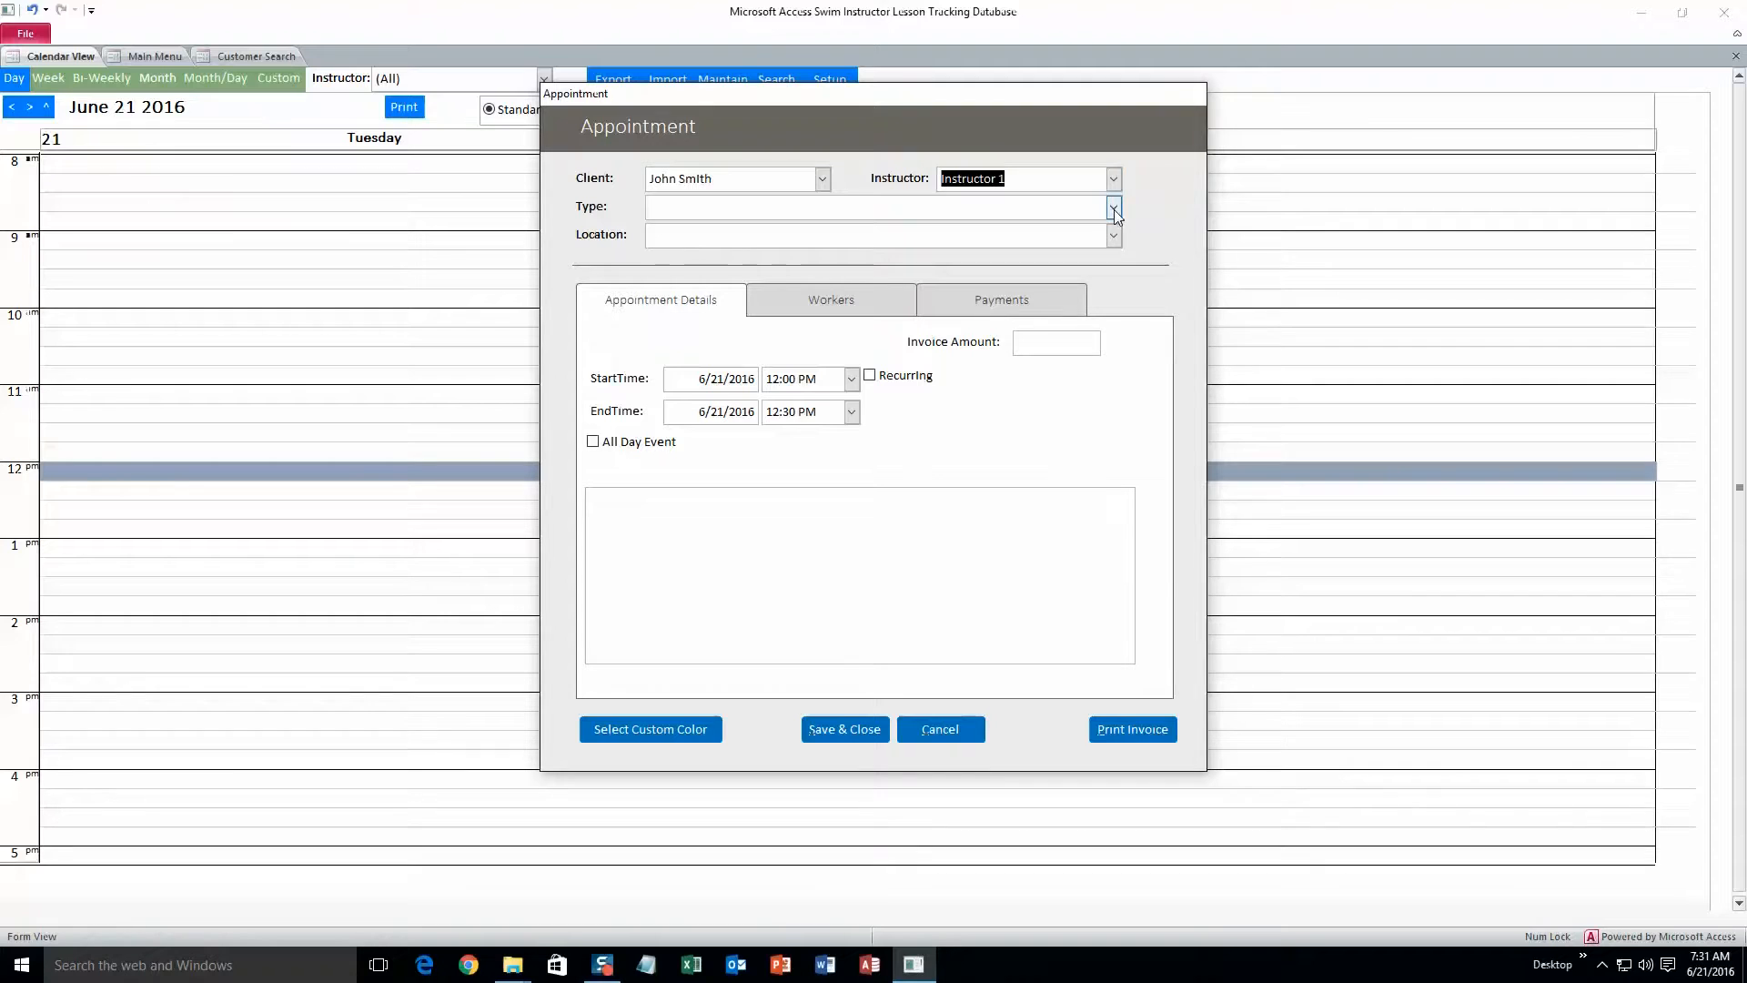
{"action": "left_click", "coordinate": [1114, 207]}
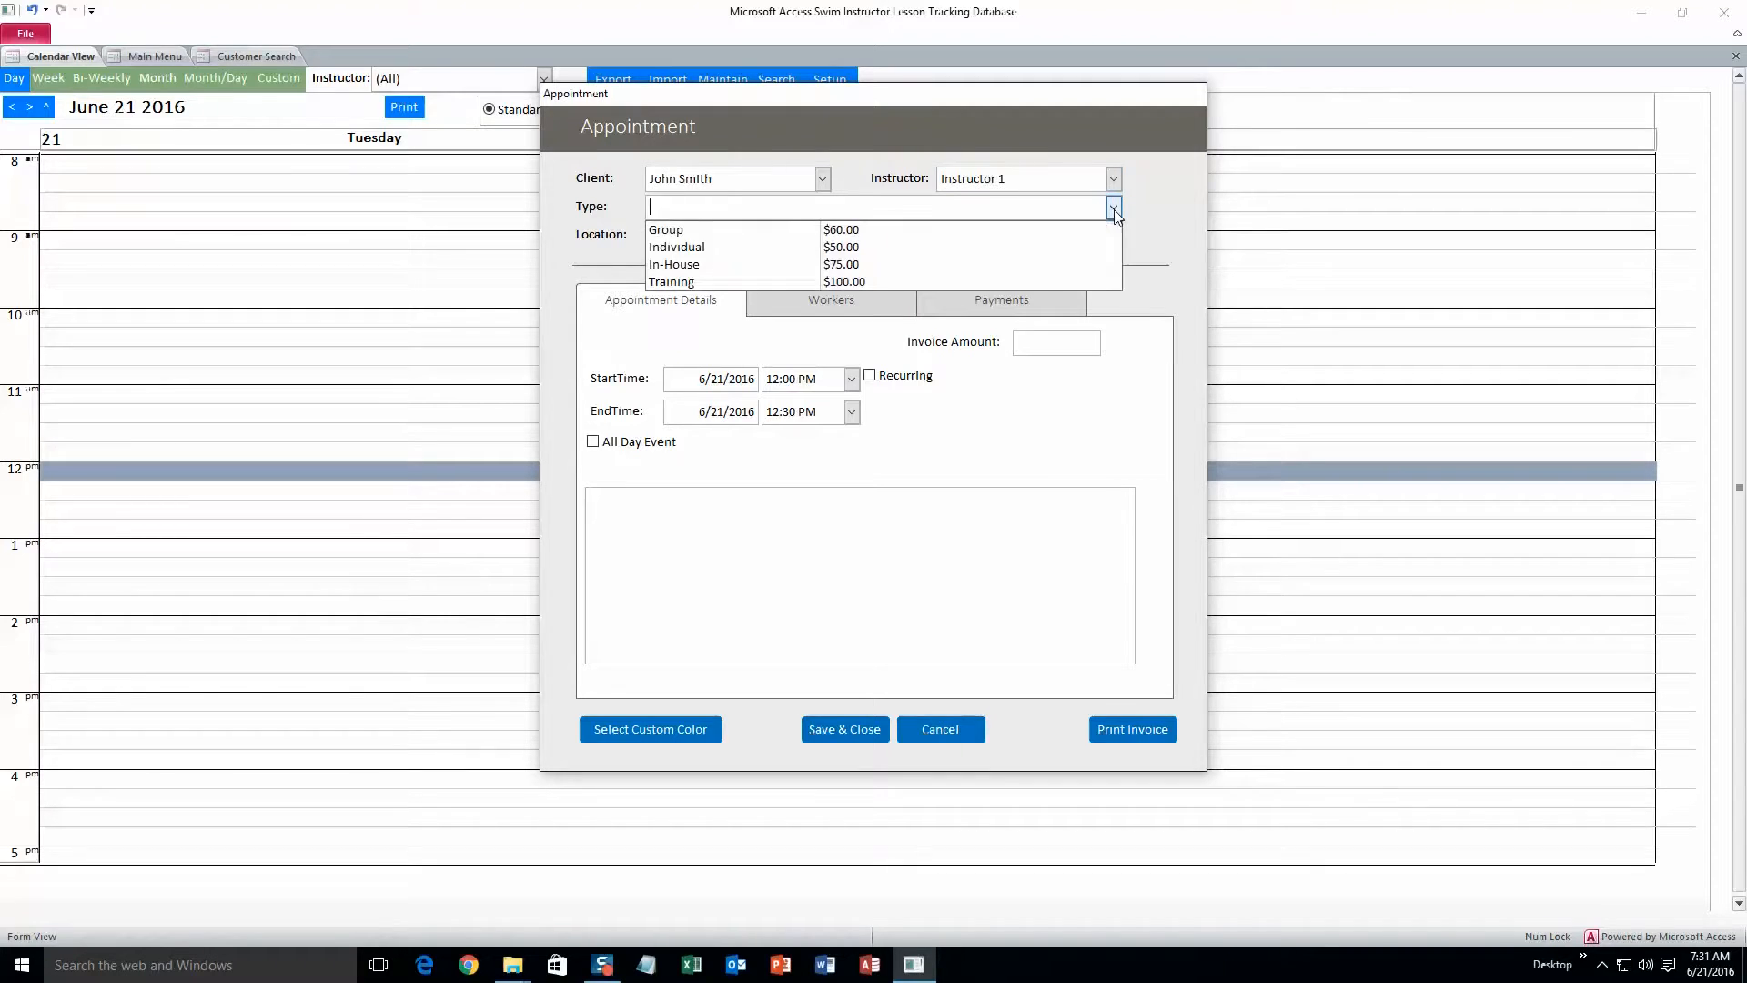
{"action": "left_click", "coordinate": [880, 251]}
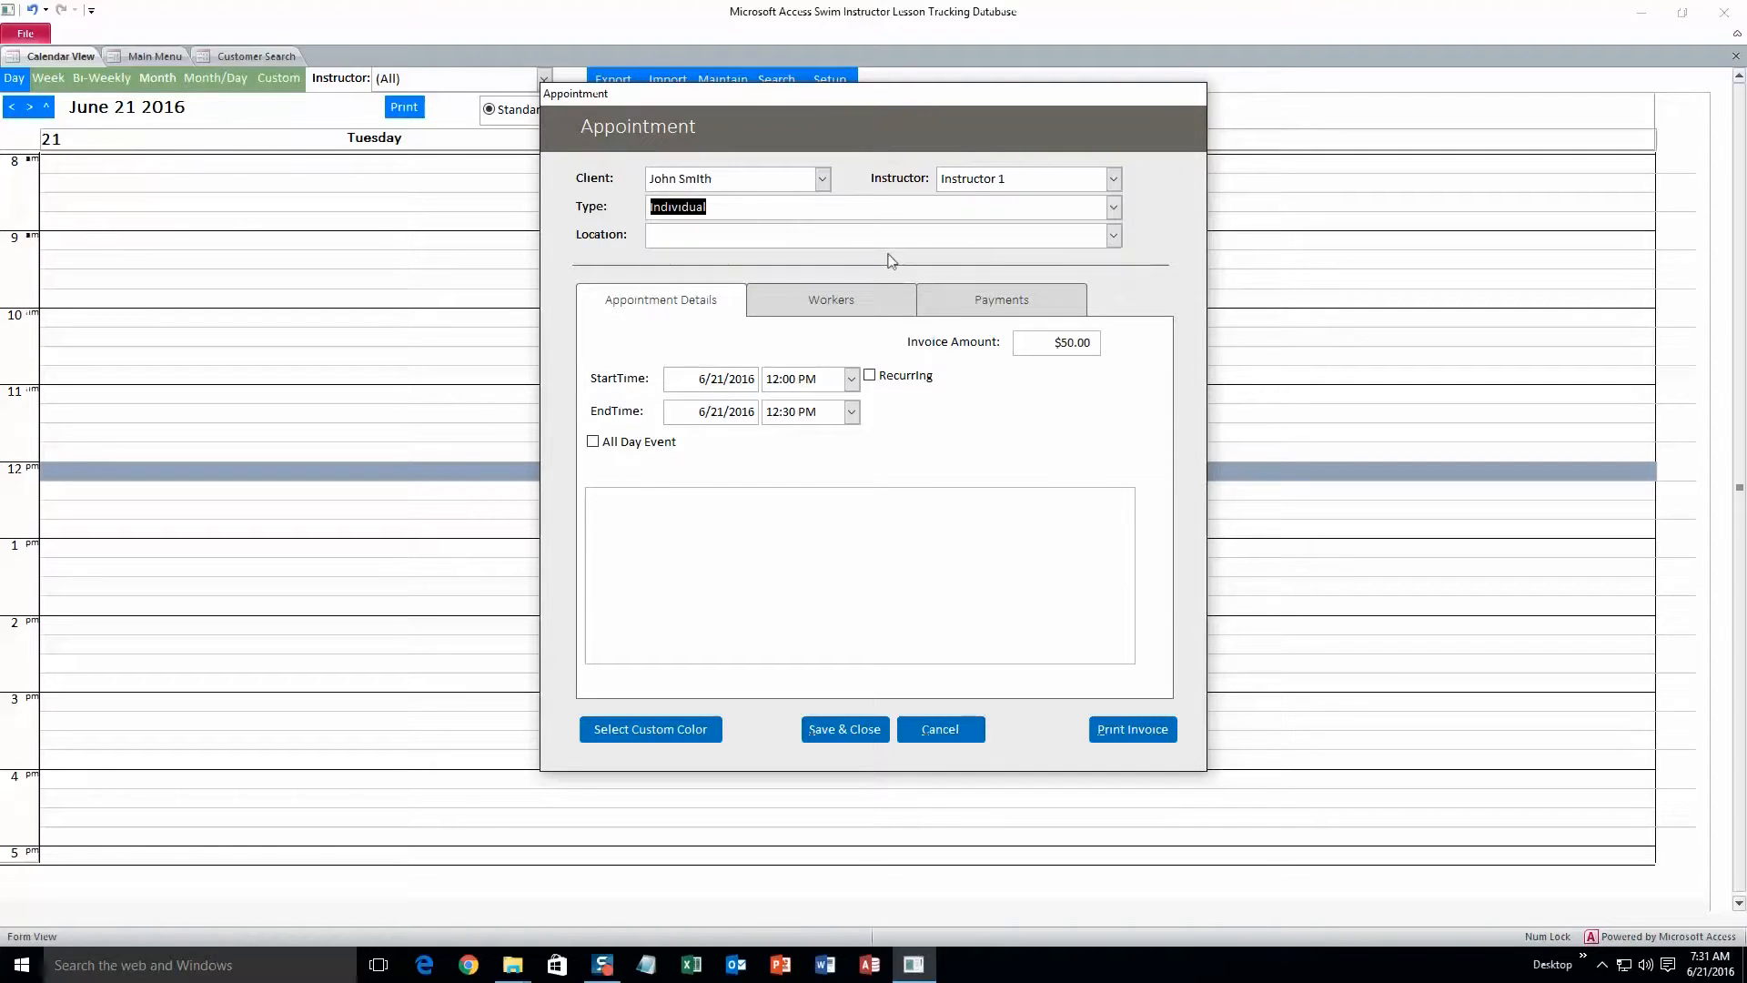
Step: Set the appointment's location to Location 1 and enter "nnrongoiejnfmlkgsofg" as its notes
{"action": "left_click", "coordinate": [1113, 236]}
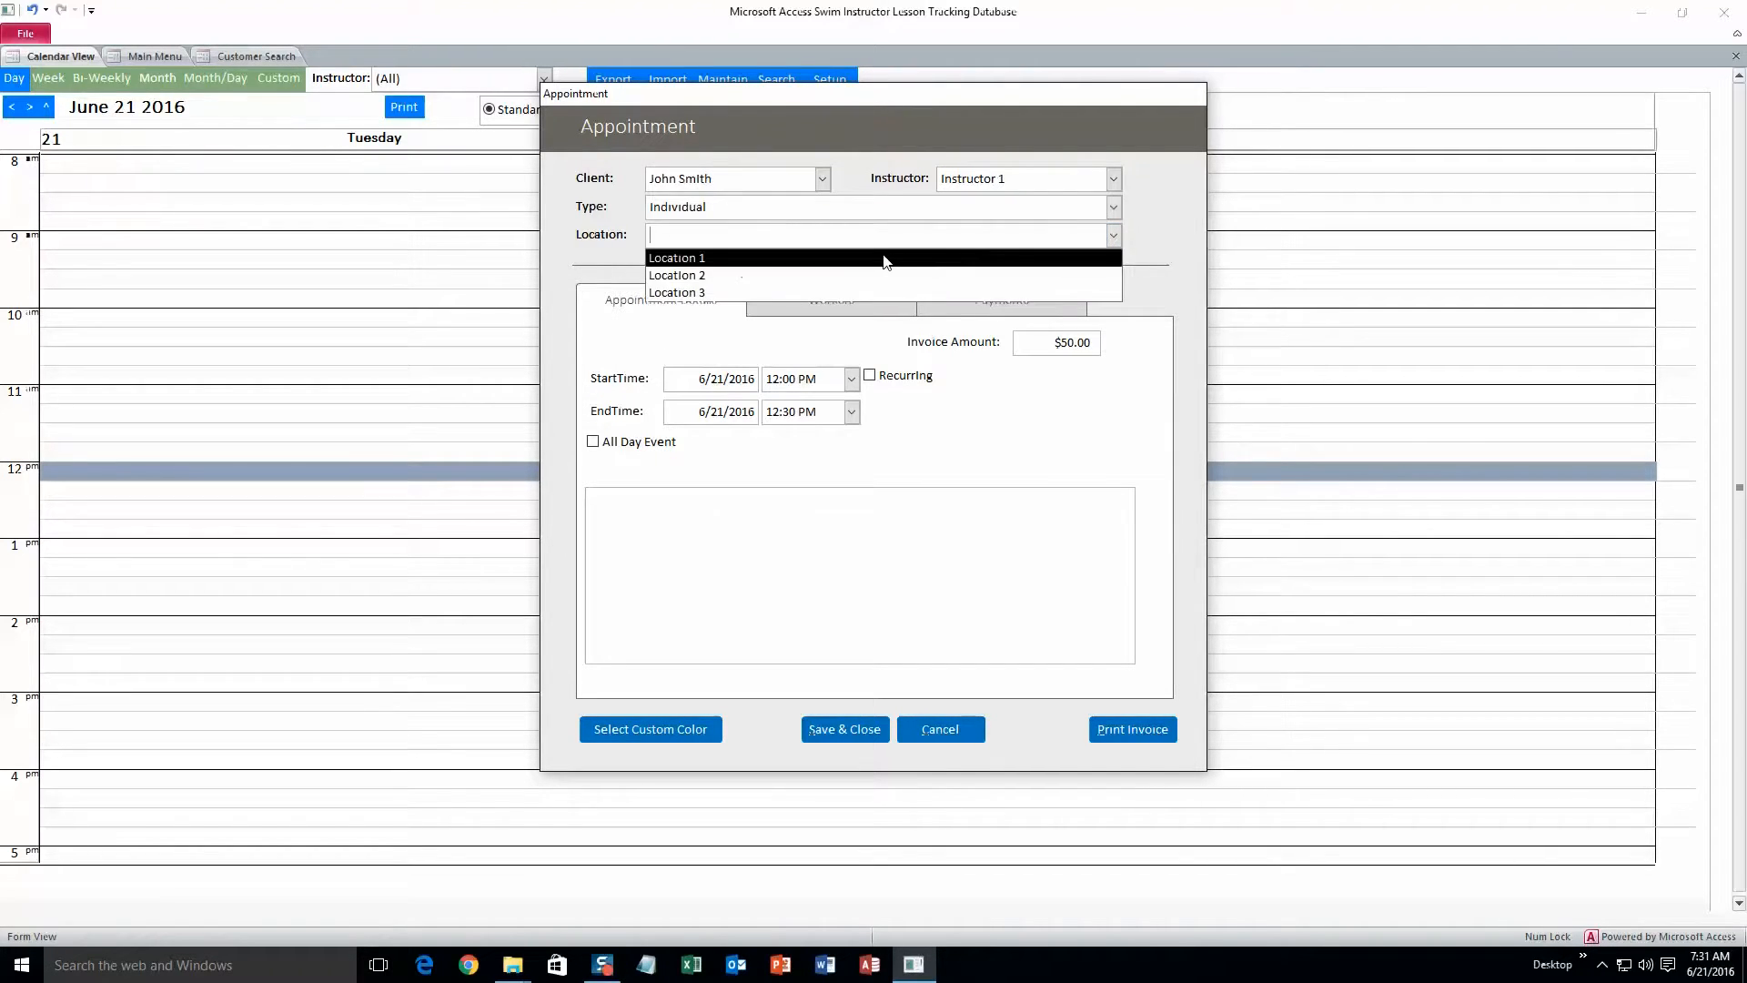
{"action": "left_click", "coordinate": [883, 254]}
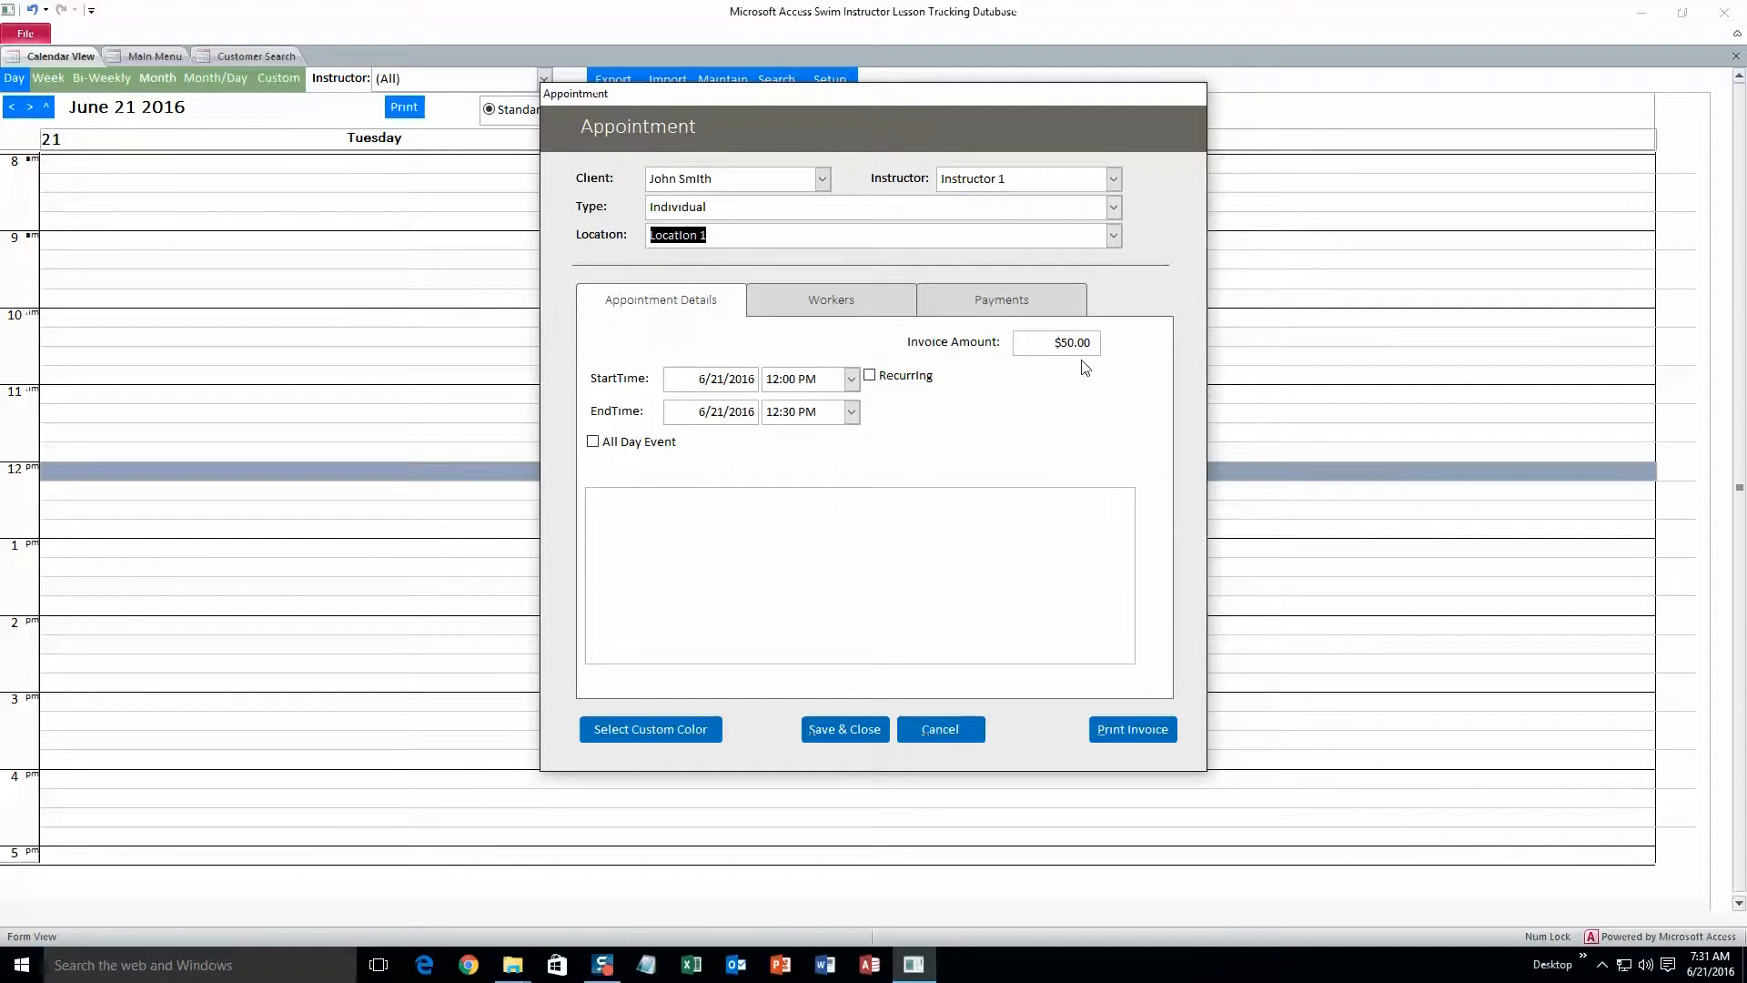
{"action": "left_click", "coordinate": [879, 534]}
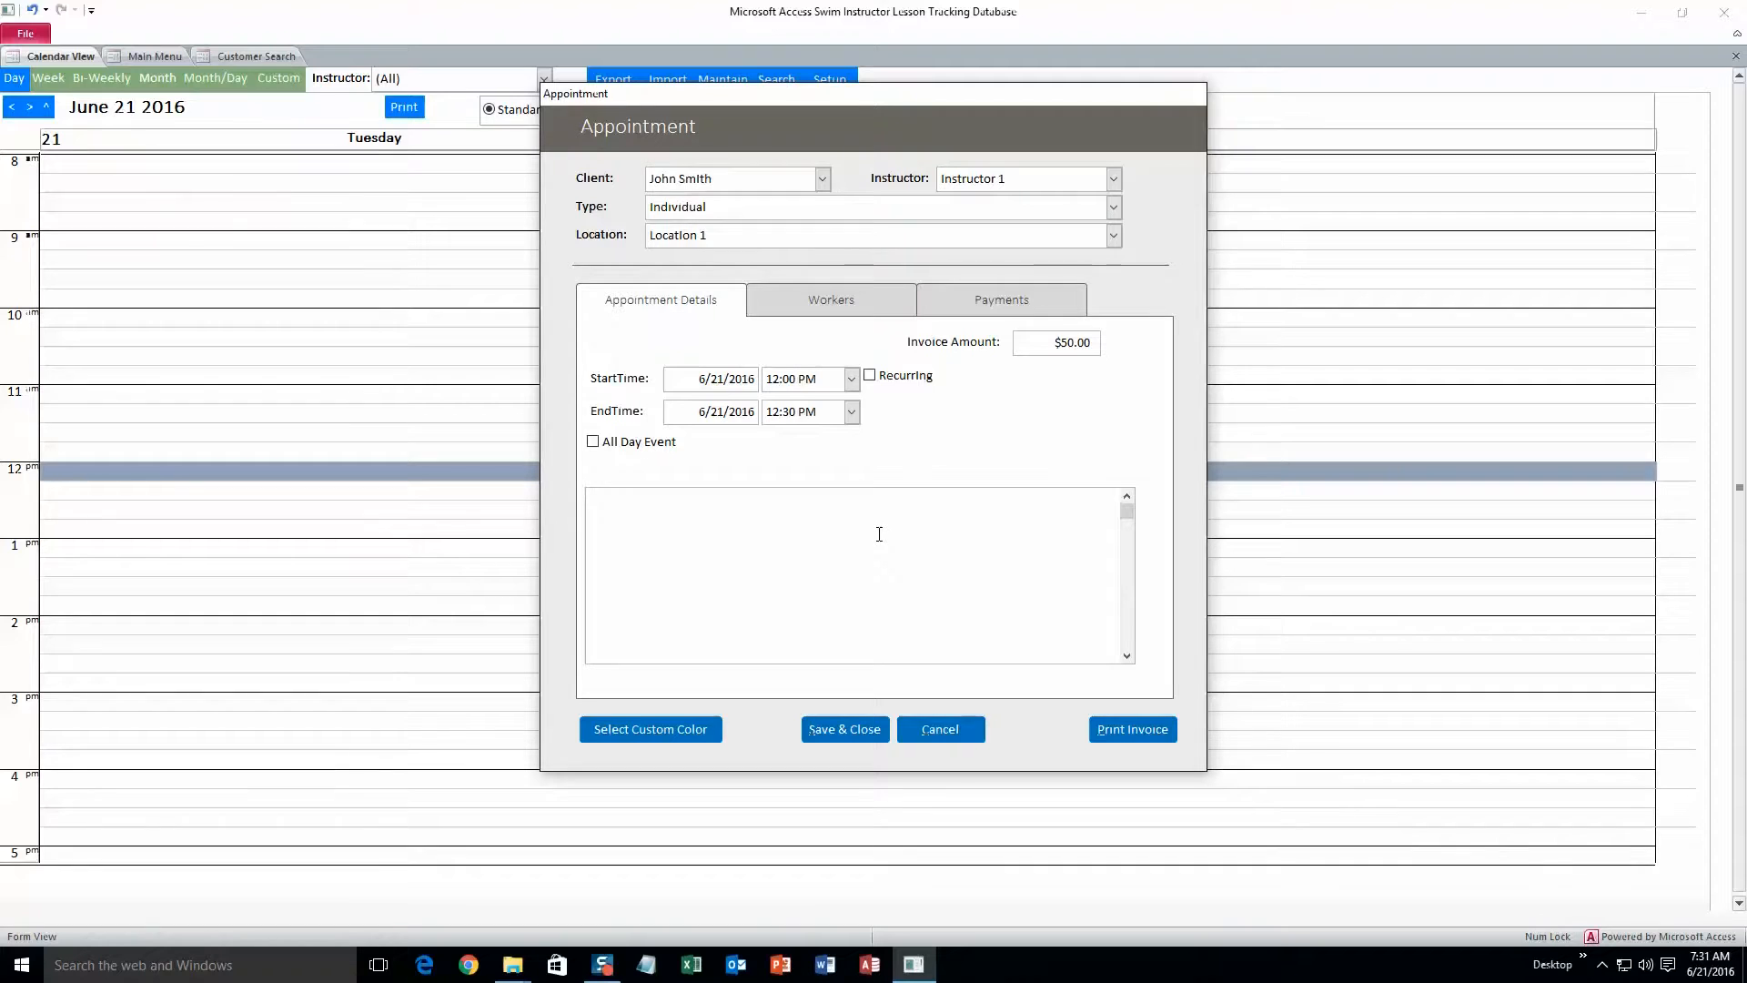
{"action": "type", "text": "nnrongoiejnfmlkgsofg"}
Step: Look at the appointment's worker and payment sections, including the existing contact choices, and return to the appointment details
{"action": "left_click", "coordinate": [842, 305]}
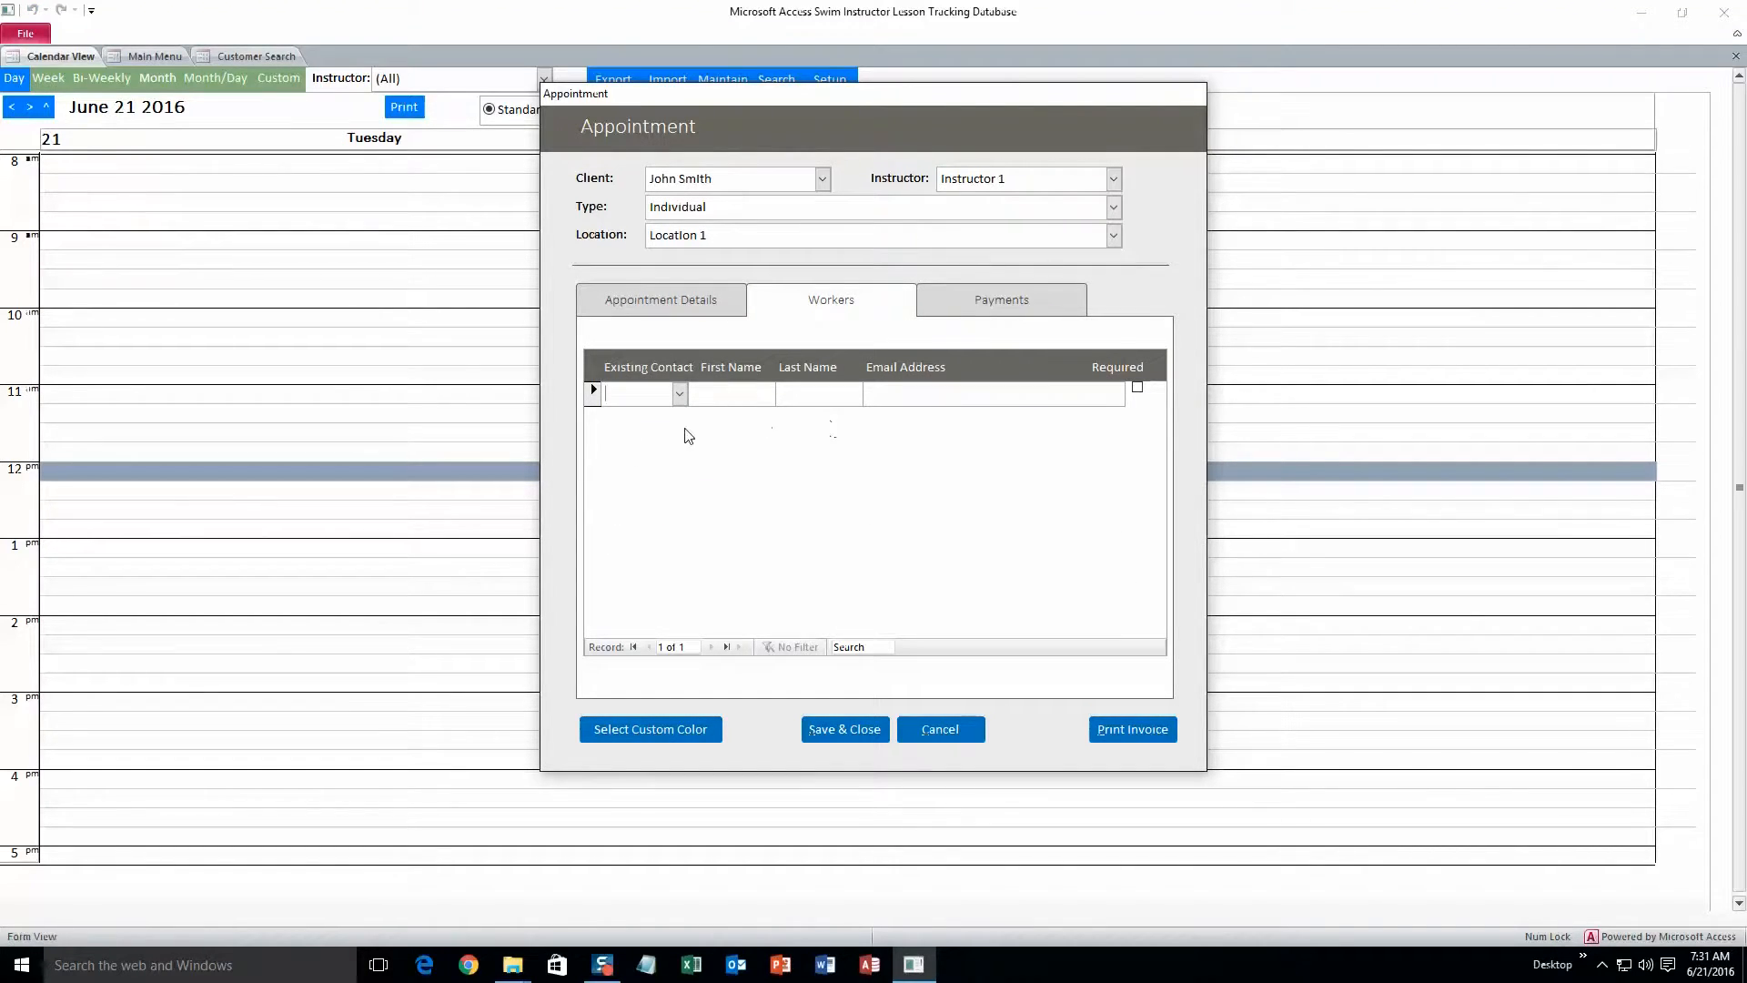
{"action": "left_click", "coordinate": [680, 394]}
{"action": "left_click", "coordinate": [680, 394]}
{"action": "left_click", "coordinate": [972, 312]}
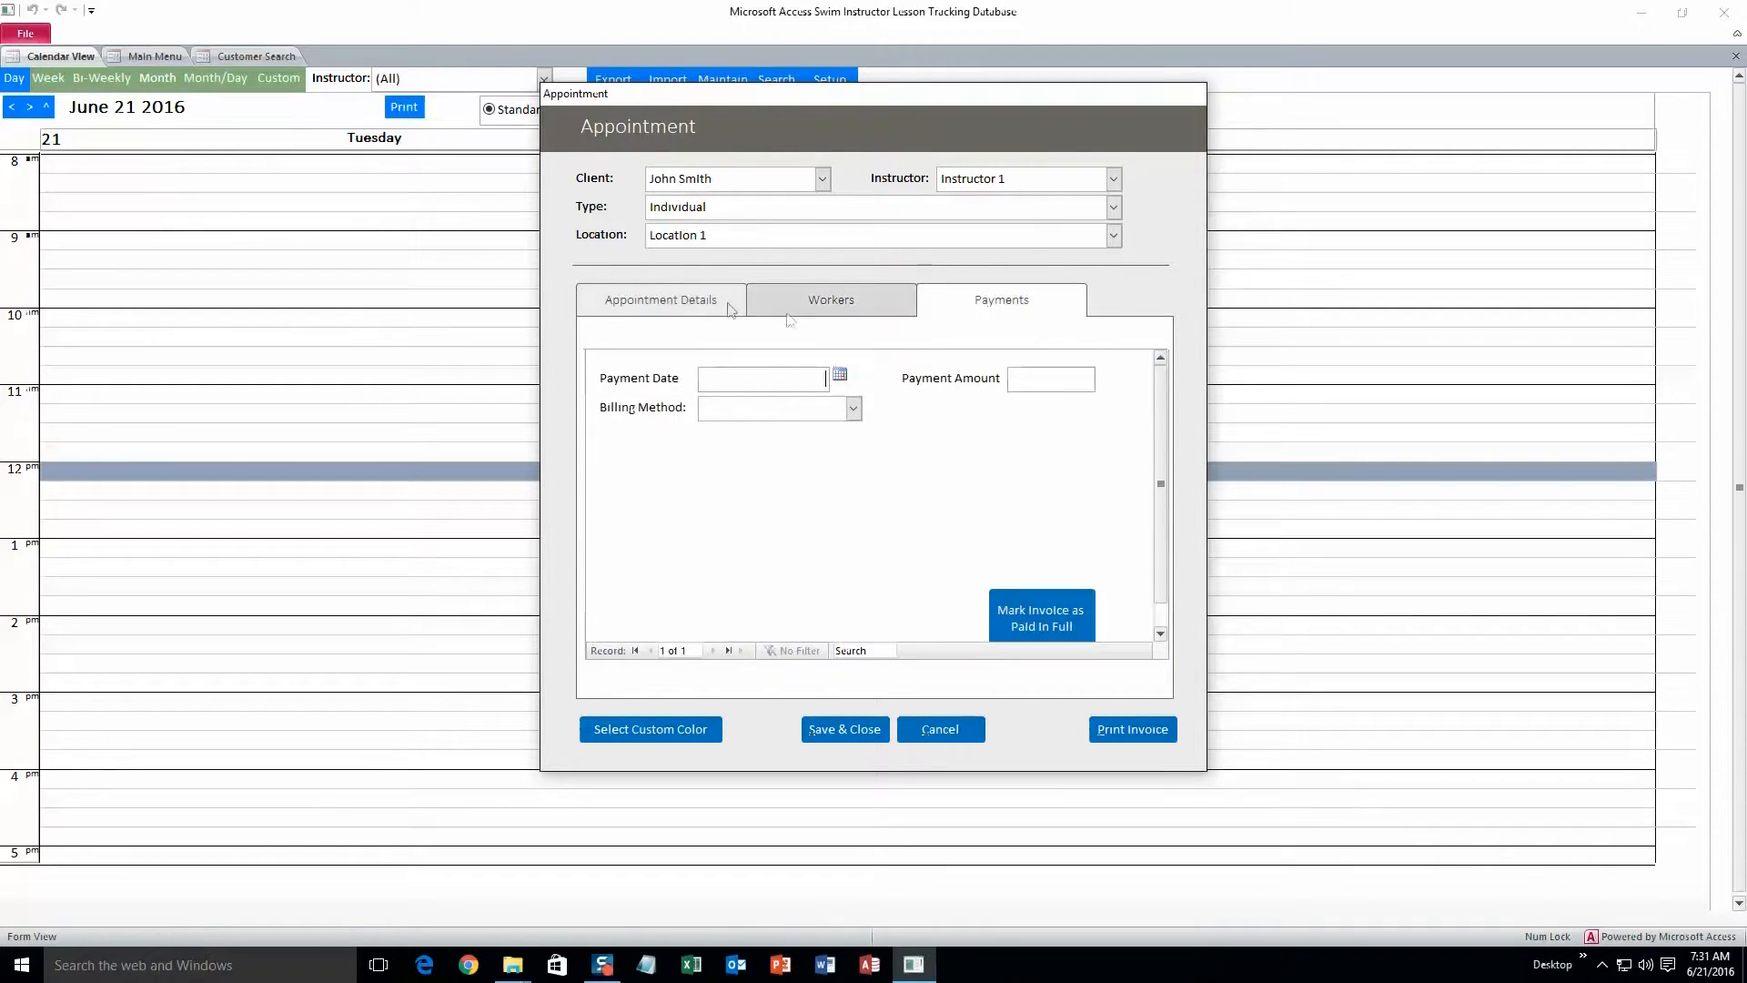
{"action": "left_click", "coordinate": [690, 312]}
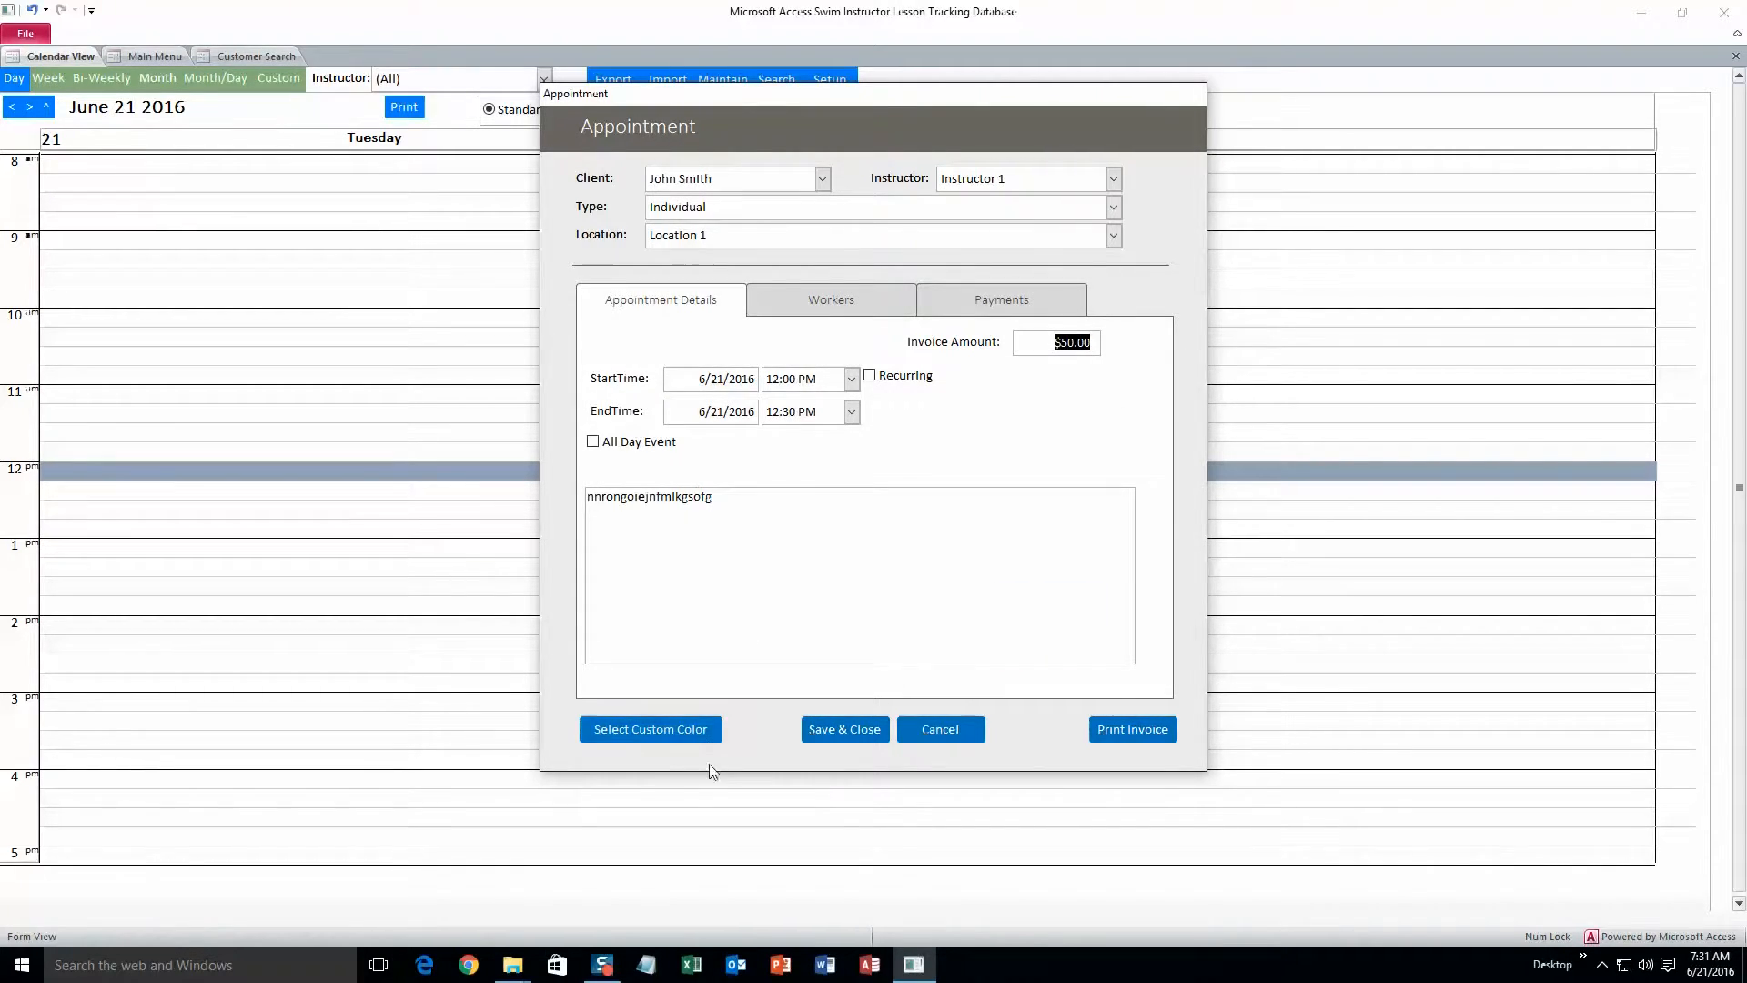
Step: Give the 12:00 PM appointment a blue custom color and save it to the calendar
{"action": "left_click", "coordinate": [675, 728]}
{"action": "left_click", "coordinate": [681, 162]}
{"action": "left_click", "coordinate": [581, 385]}
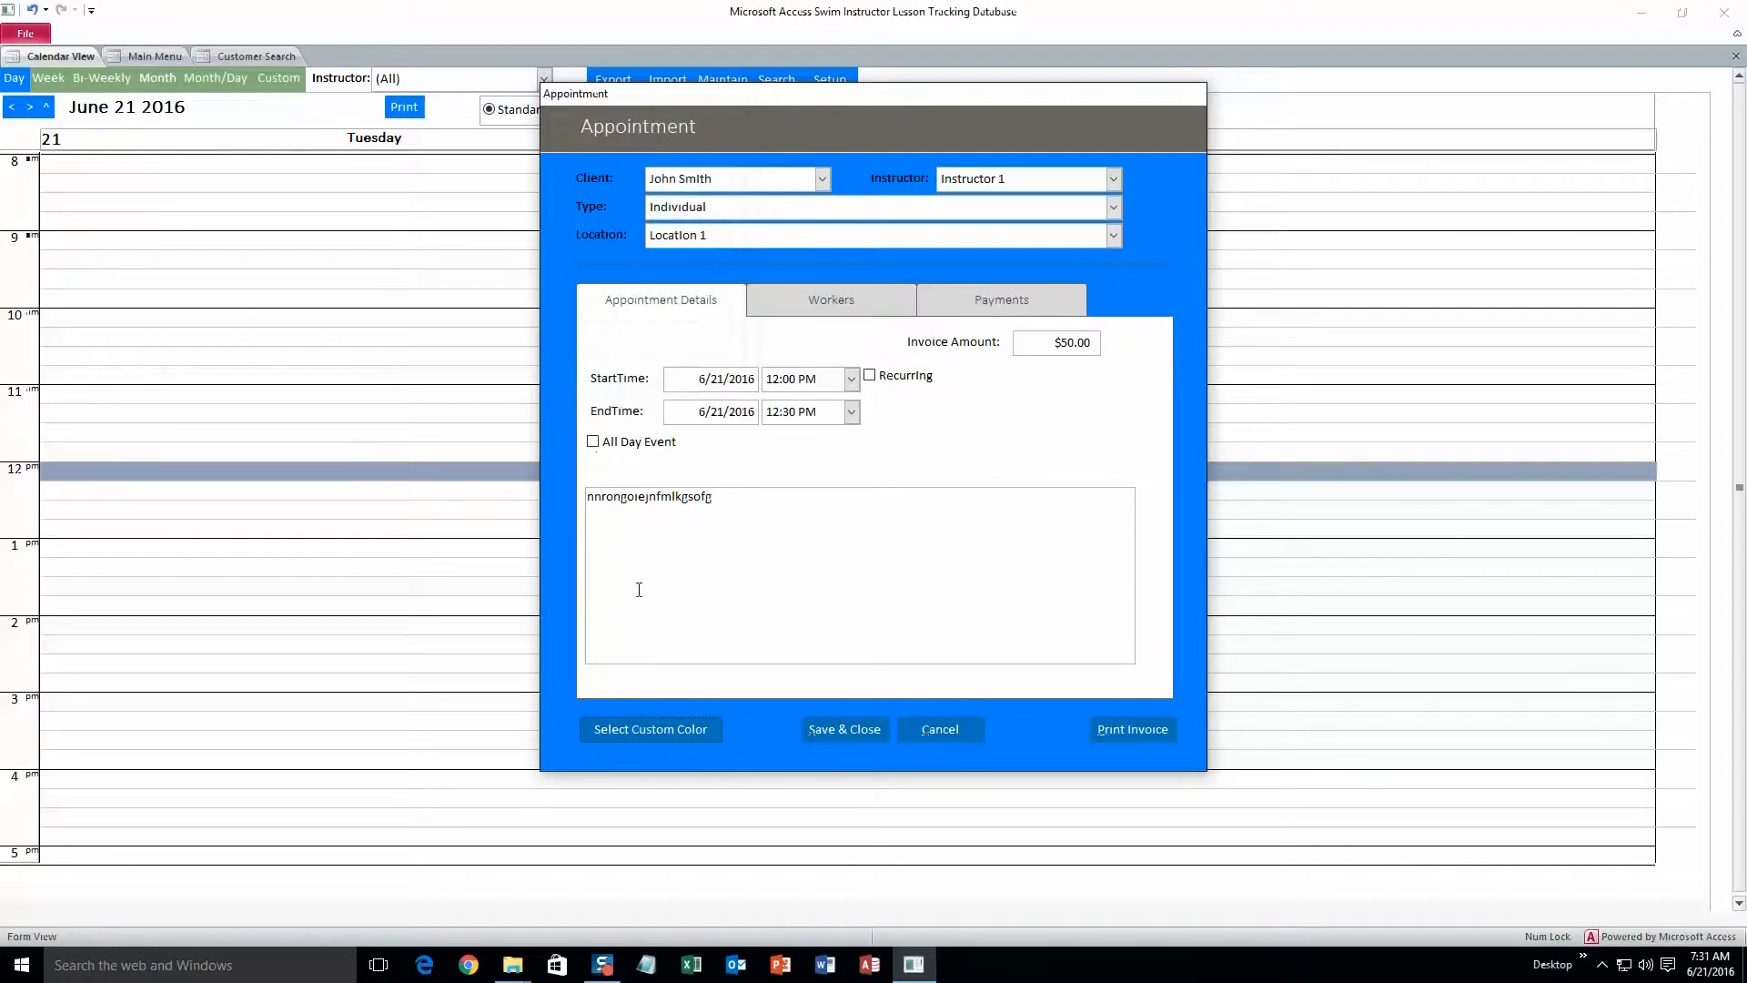
{"action": "left_click", "coordinate": [844, 733]}
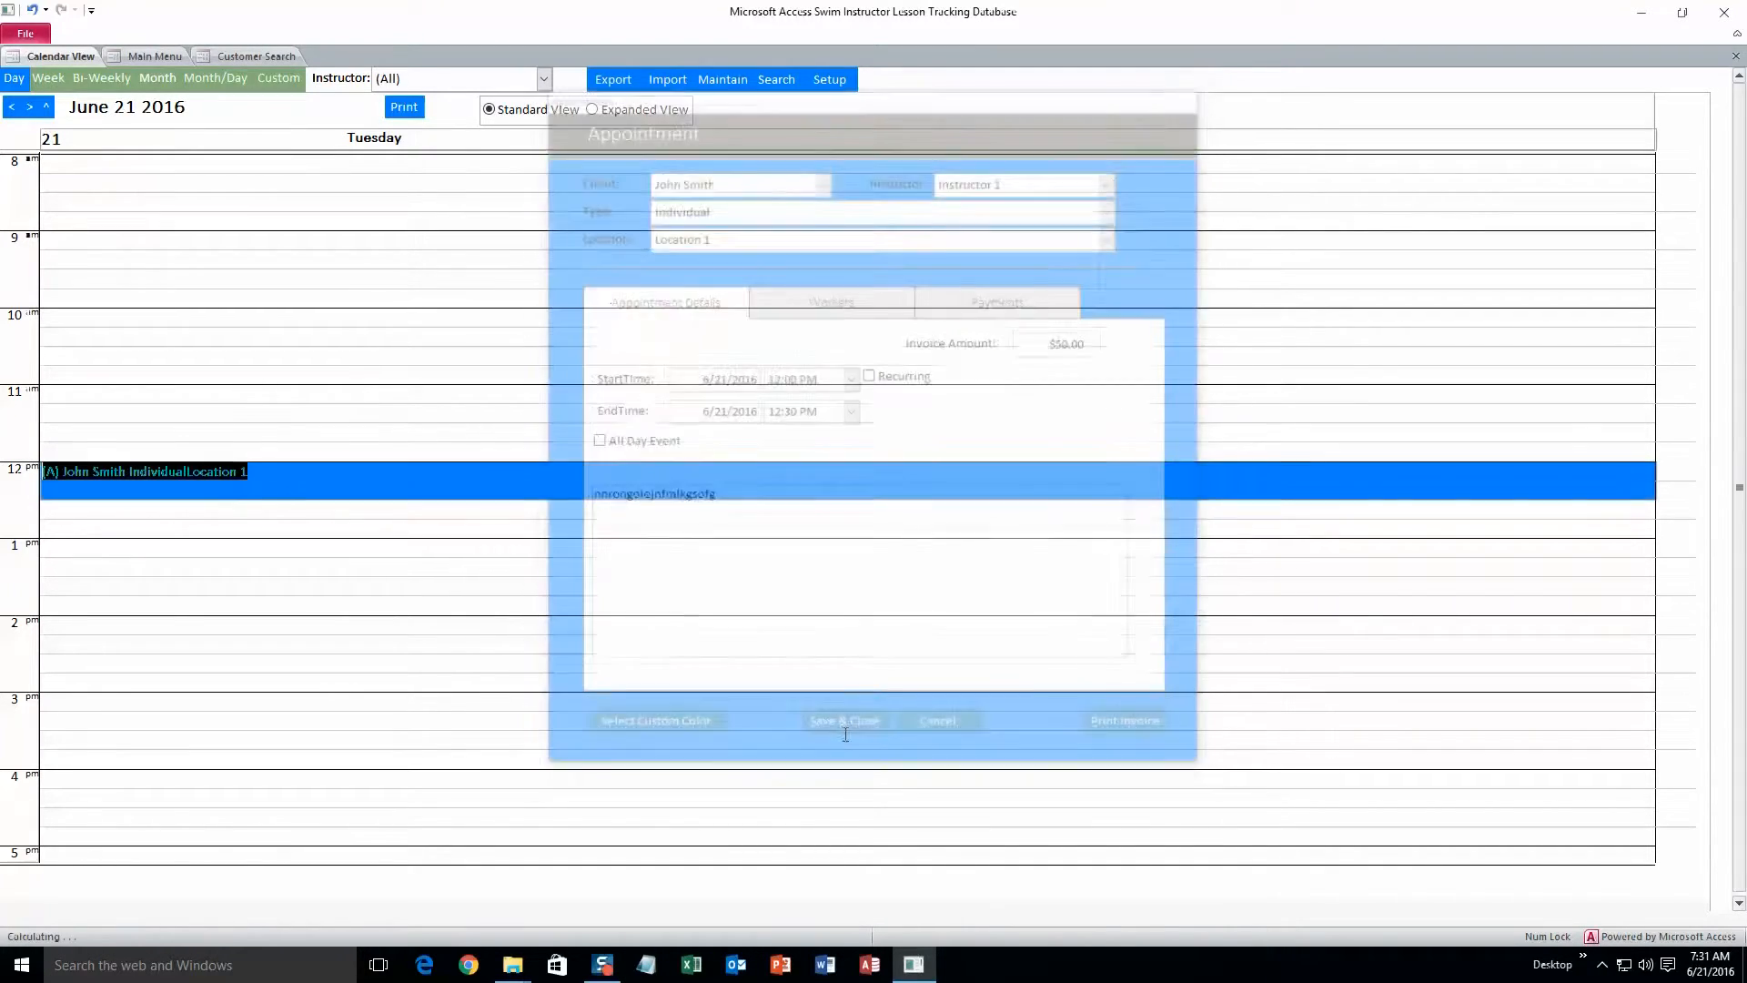
Step: Look through the start time choices in a new 9:00 AM appointment and cancel it without saving
{"action": "left_click", "coordinate": [164, 526]}
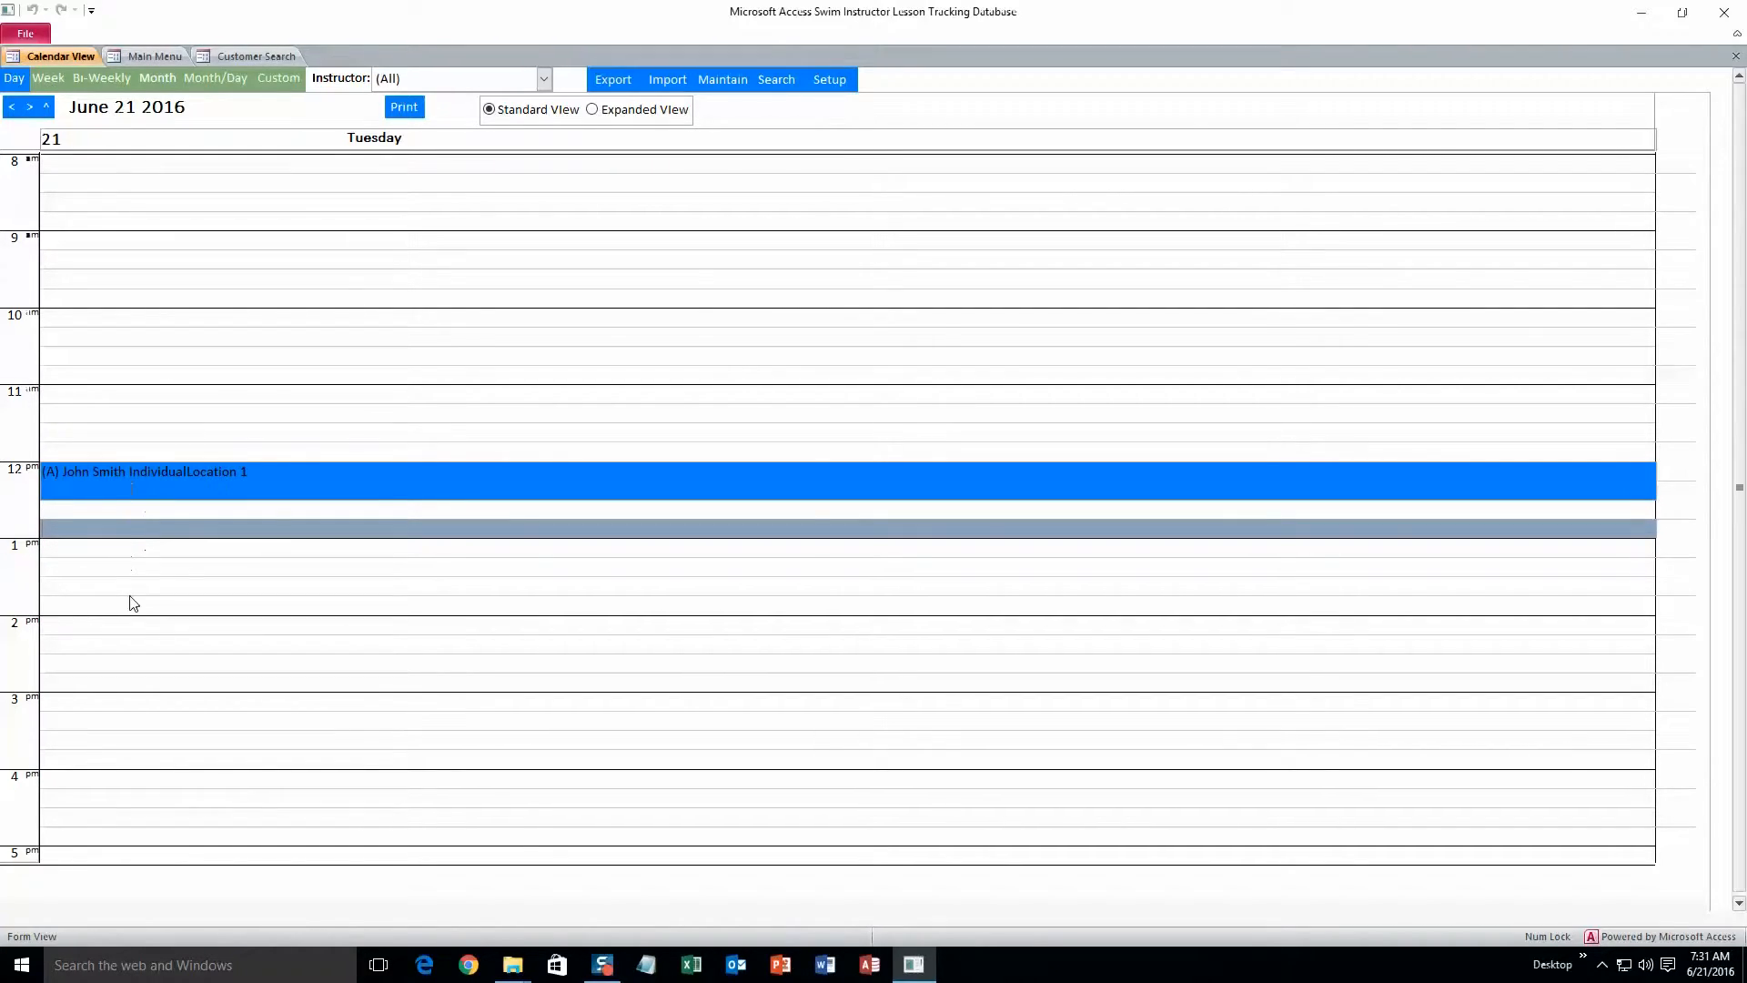
{"action": "double_click", "coordinate": [129, 240]}
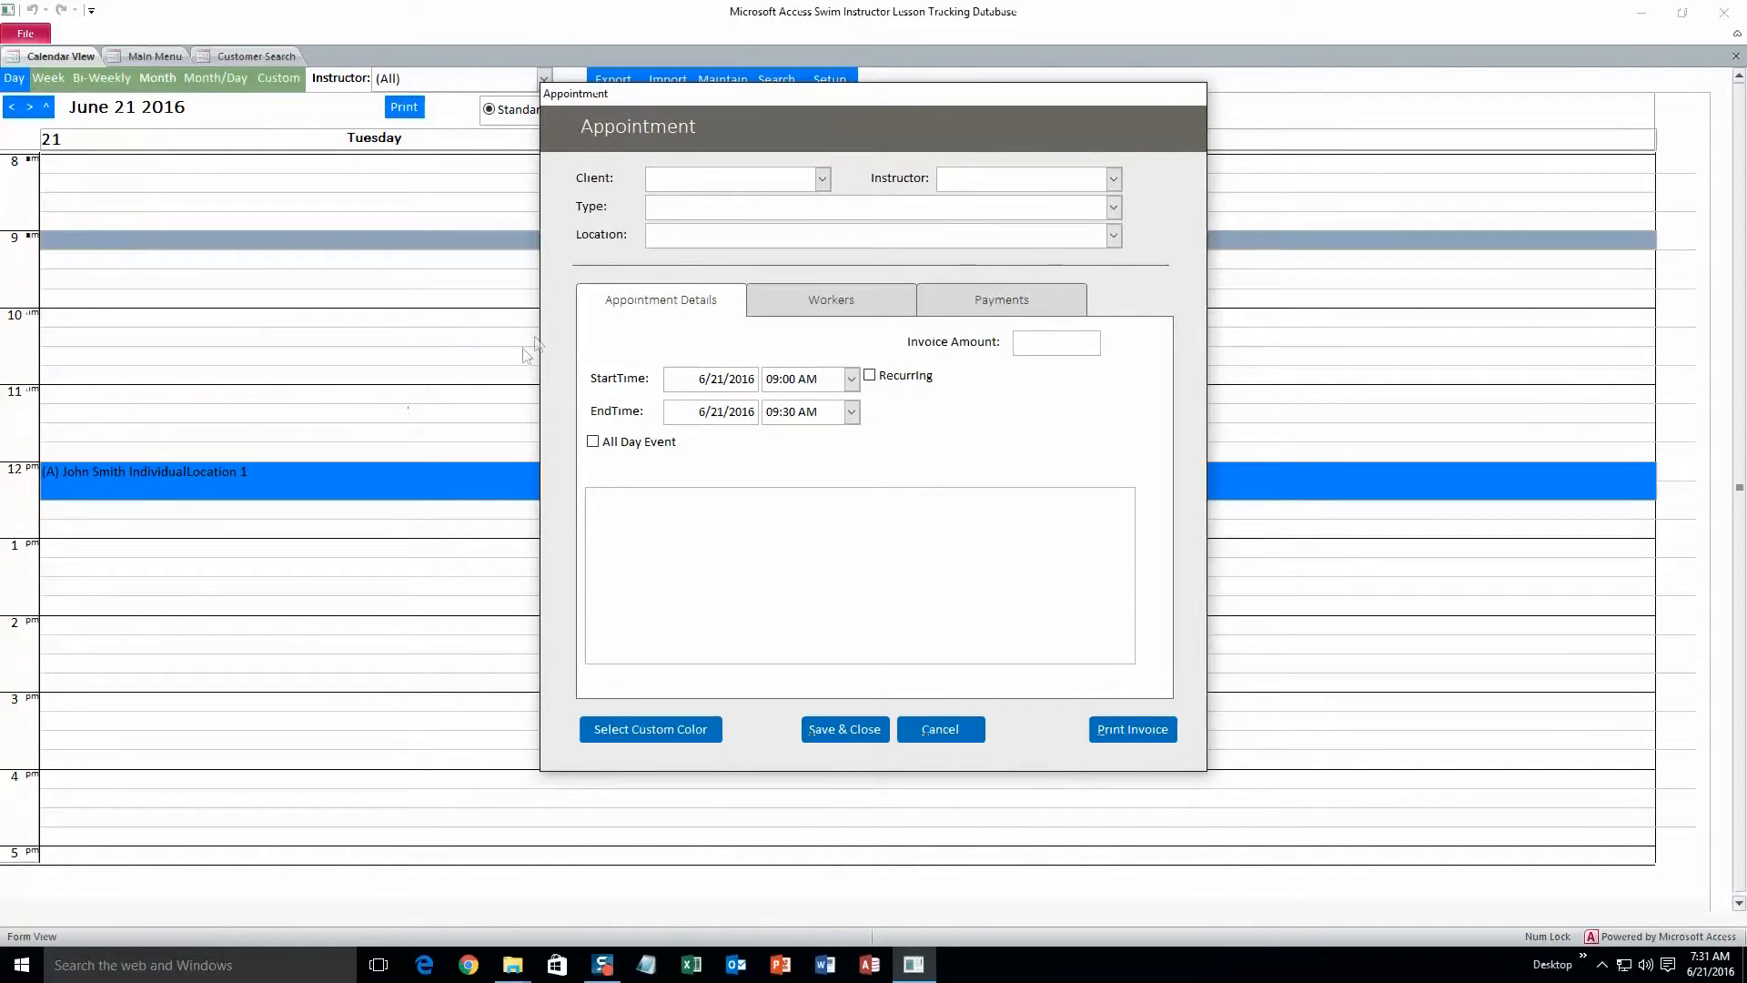
{"action": "left_click", "coordinate": [852, 380]}
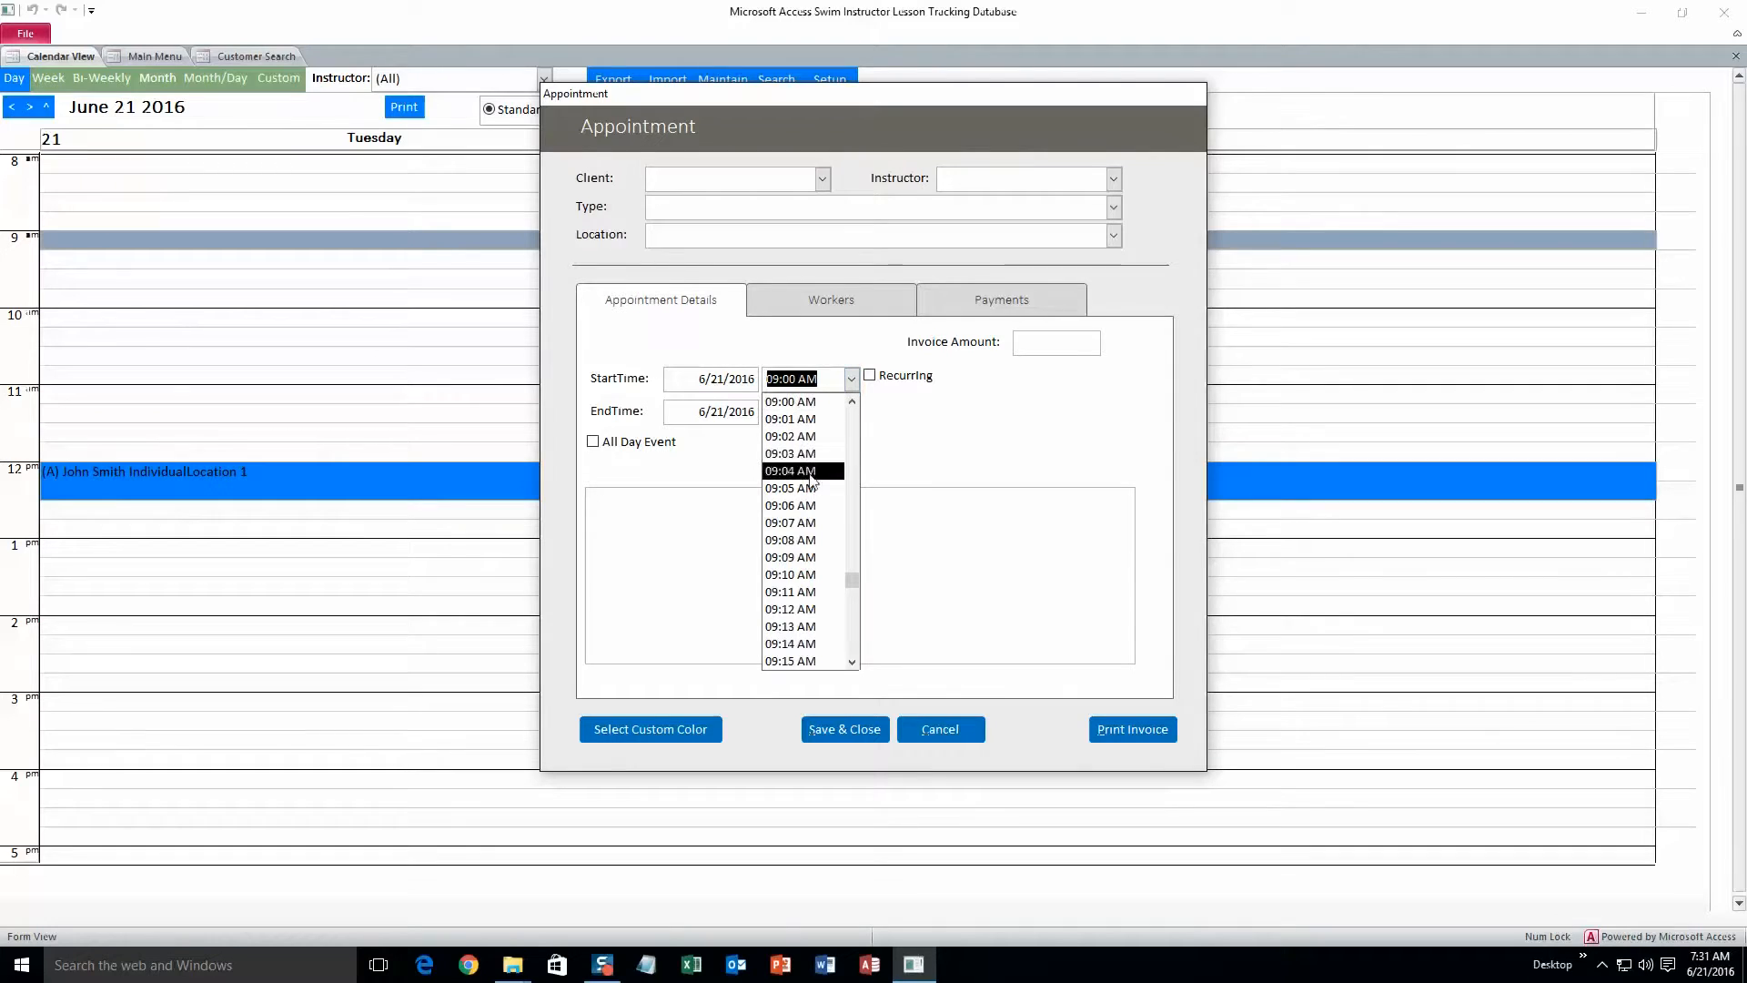
{"action": "left_click_drag", "start_coordinate": [853, 587], "coordinate": [855, 530]}
{"action": "left_click", "coordinate": [853, 662]}
{"action": "left_click", "coordinate": [853, 663]}
{"action": "left_click", "coordinate": [852, 662]}
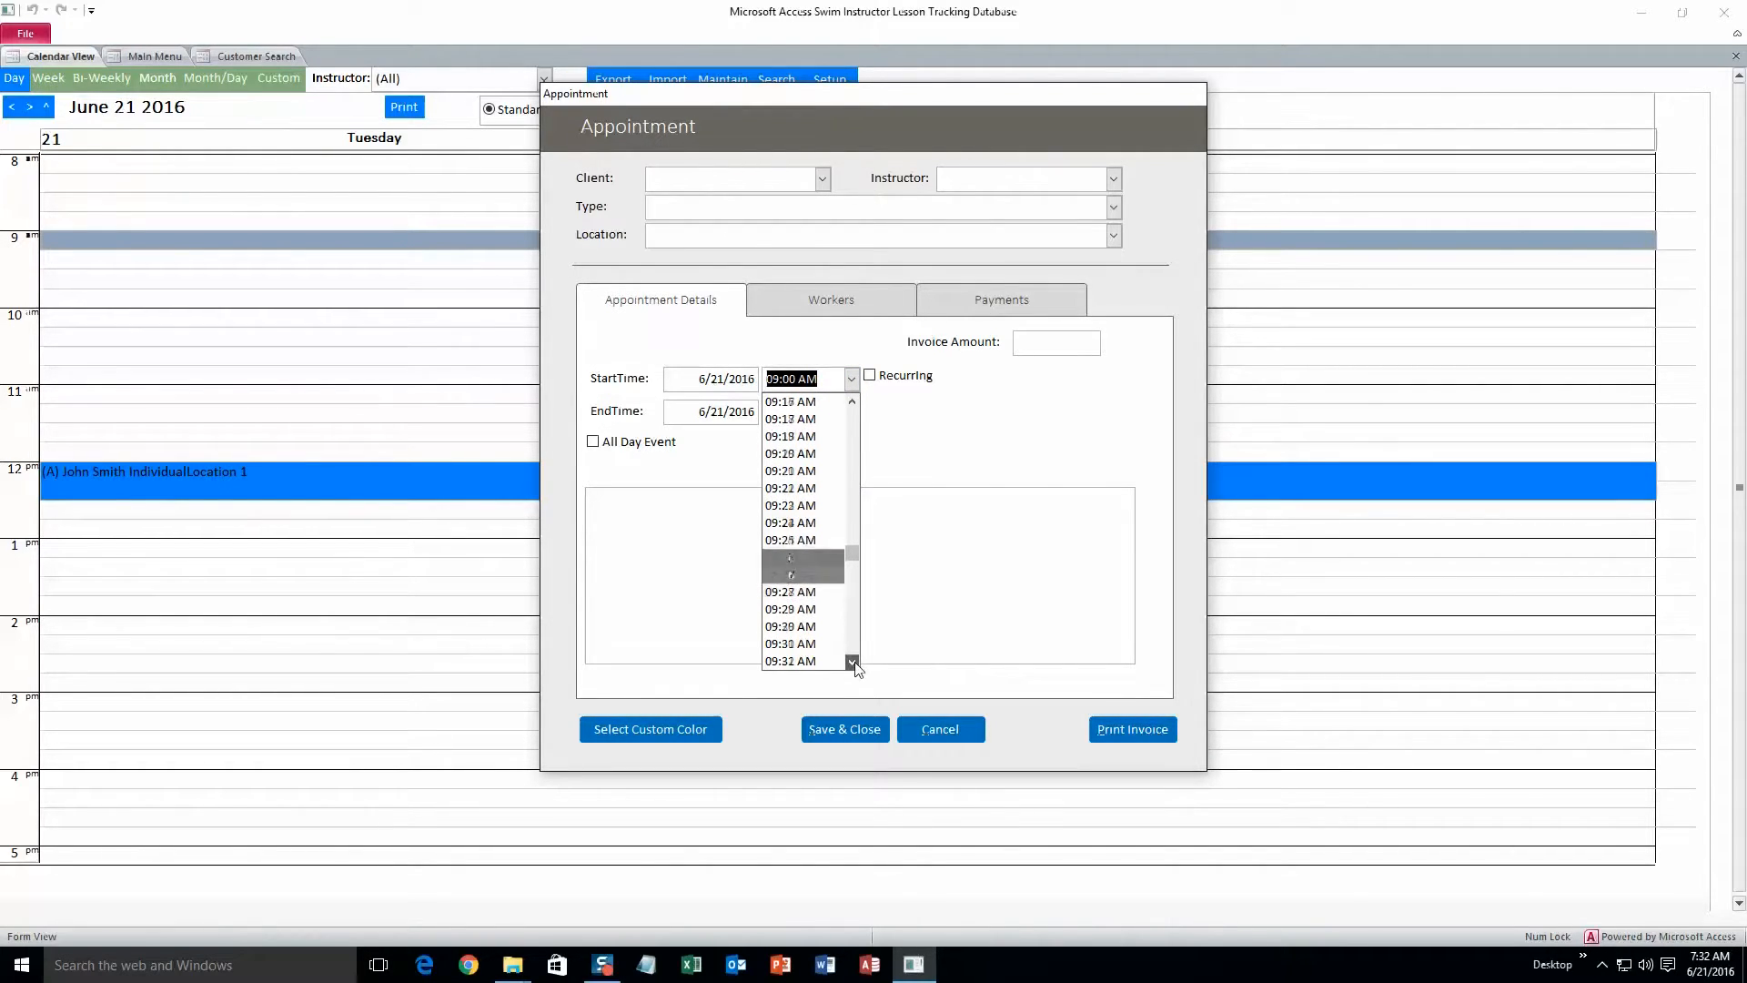
{"action": "left_click", "coordinate": [853, 663]}
{"action": "left_click", "coordinate": [853, 663]}
{"action": "left_click", "coordinate": [923, 739]}
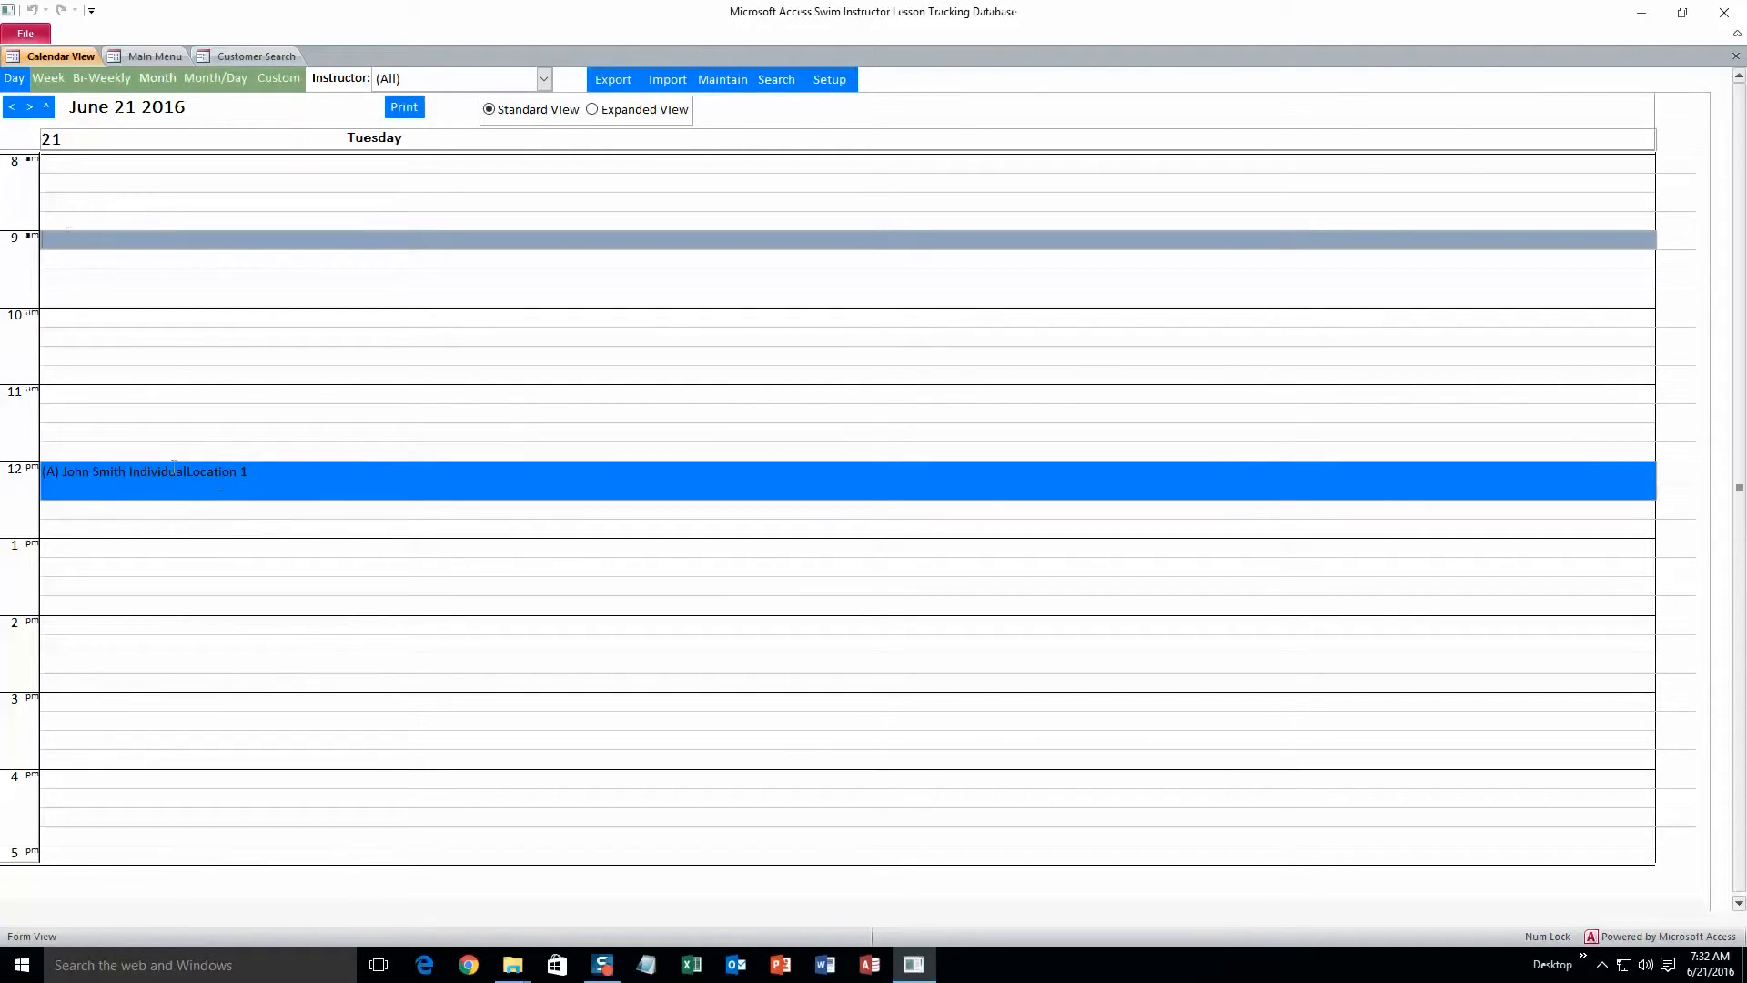
Step: Filter the June 21 2016 day calendar by Instructor 2, and switch the filter to Instructor 1
{"action": "left_click", "coordinate": [542, 81]}
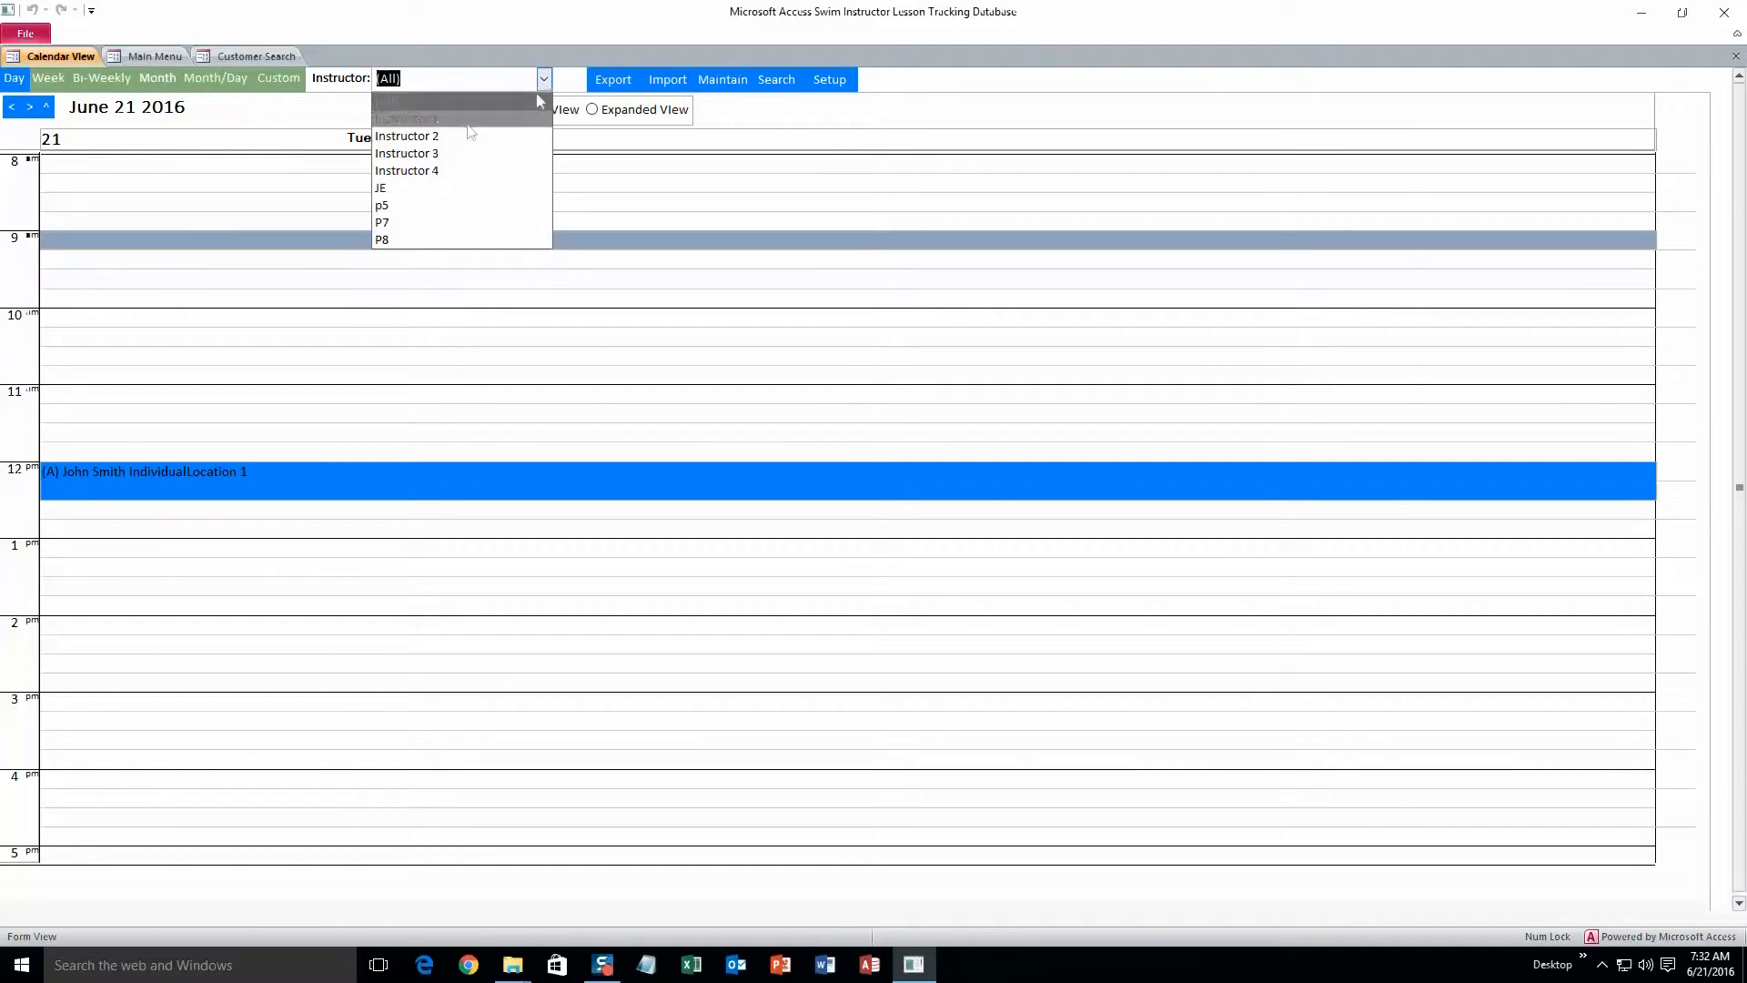
{"action": "left_click", "coordinate": [458, 138]}
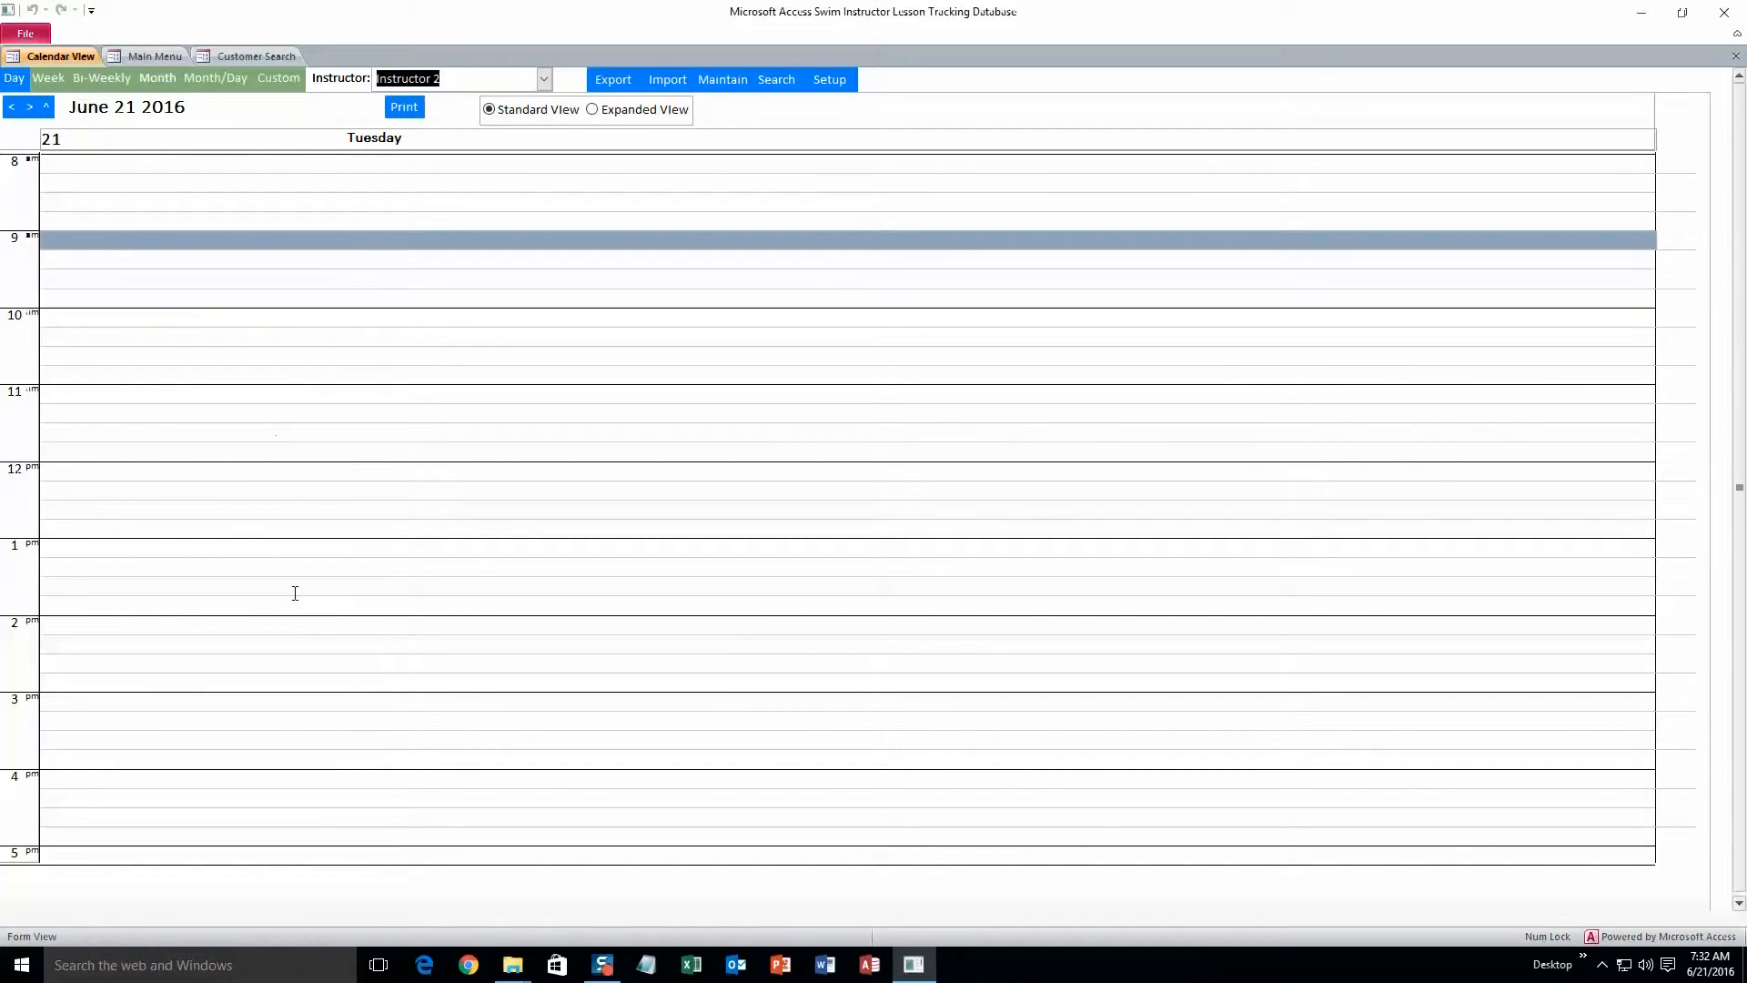
{"action": "left_click", "coordinate": [544, 82]}
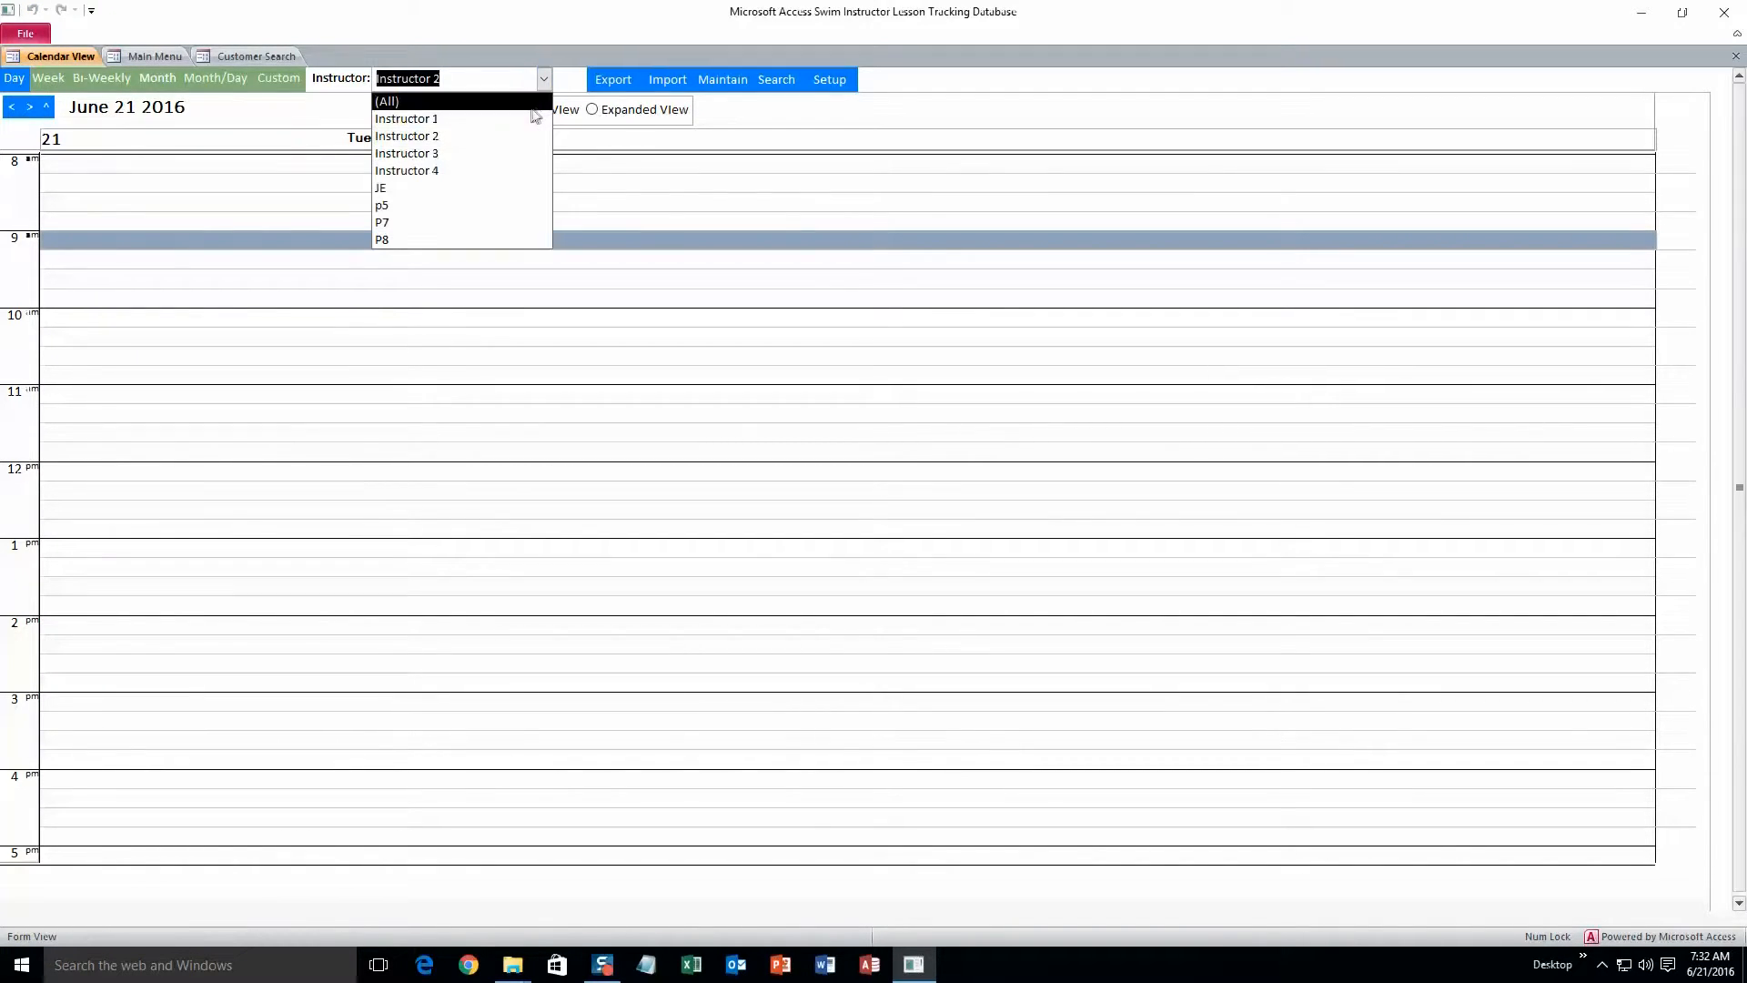
{"action": "left_click", "coordinate": [455, 118]}
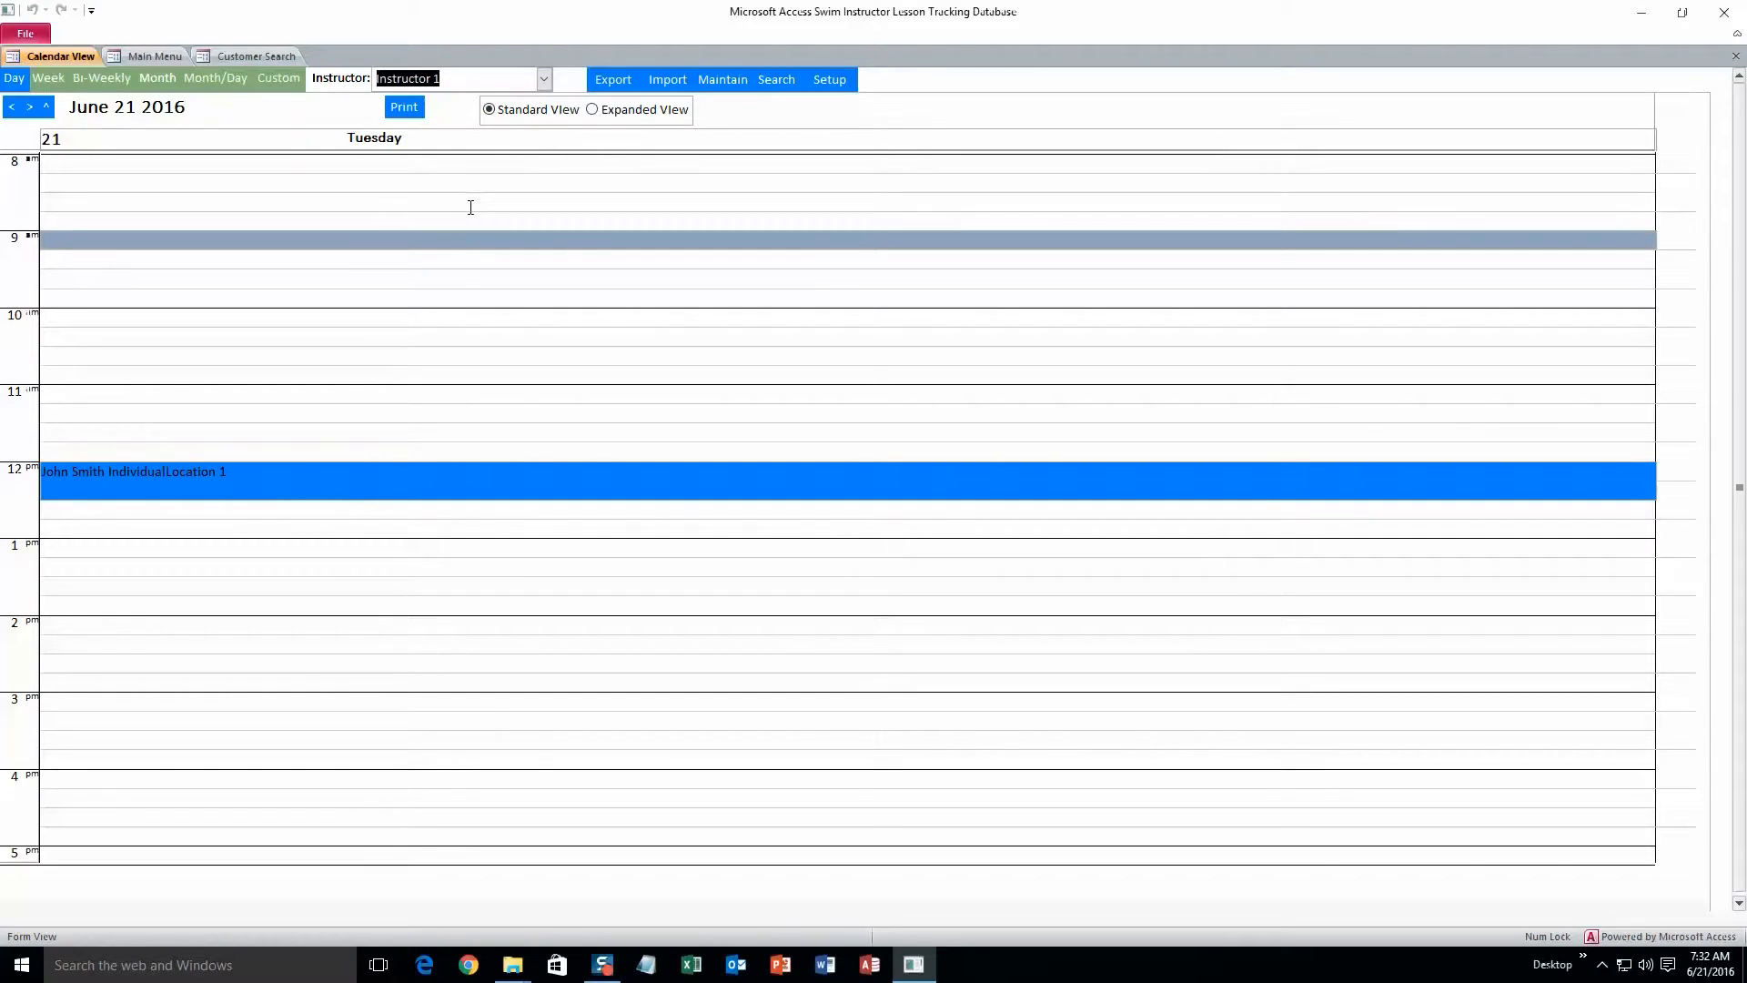
Step: Open the calendar search from the main menu and search for Instructor 1's appointments
{"action": "left_click", "coordinate": [156, 56]}
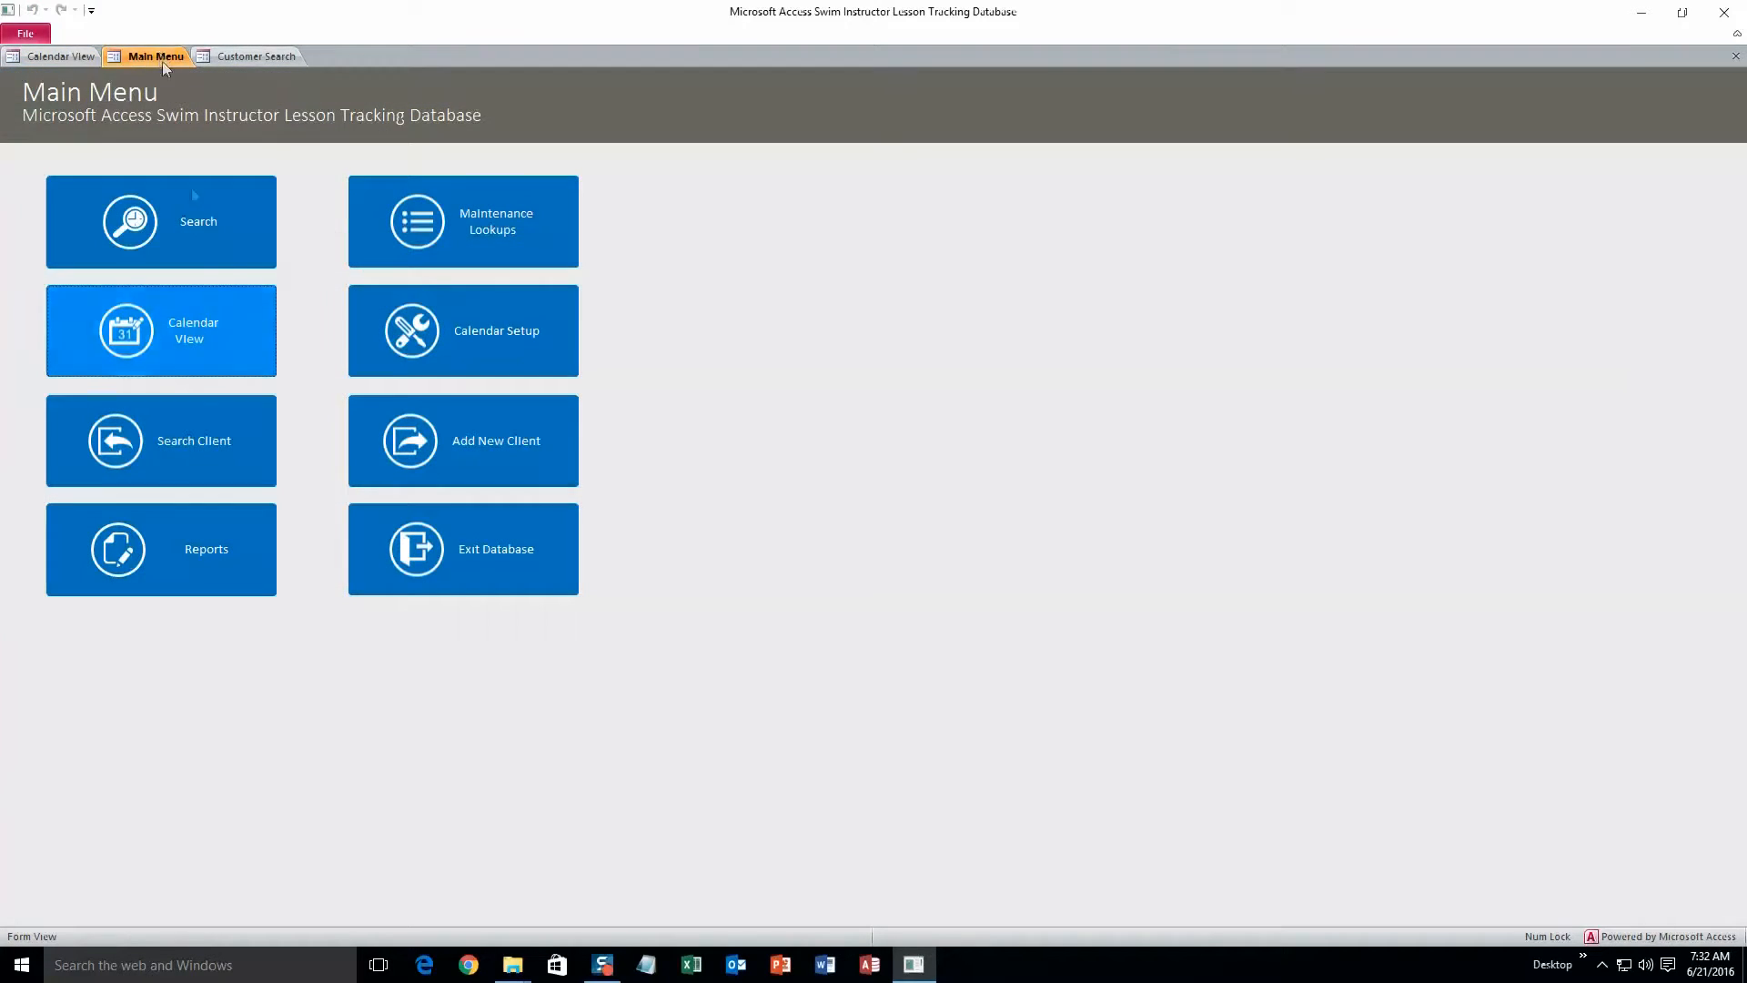
{"action": "left_click", "coordinate": [225, 259]}
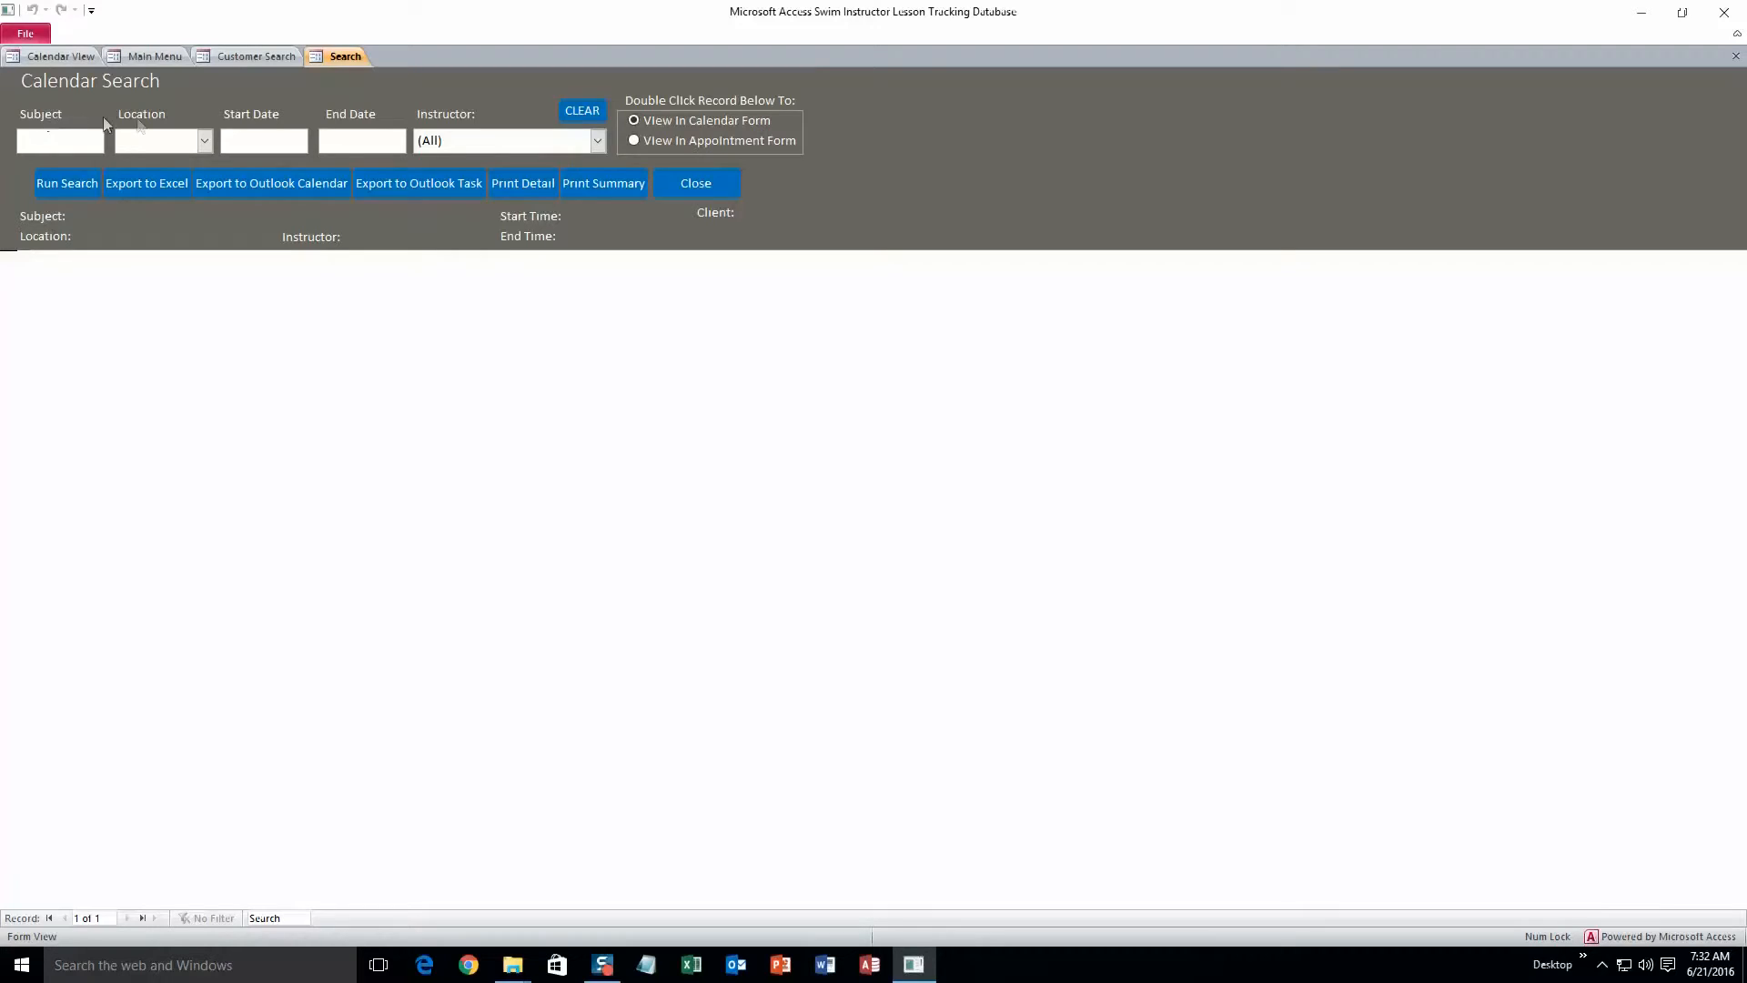
{"action": "left_click", "coordinate": [601, 142]}
{"action": "left_click", "coordinate": [500, 183]}
{"action": "left_click", "coordinate": [75, 185]}
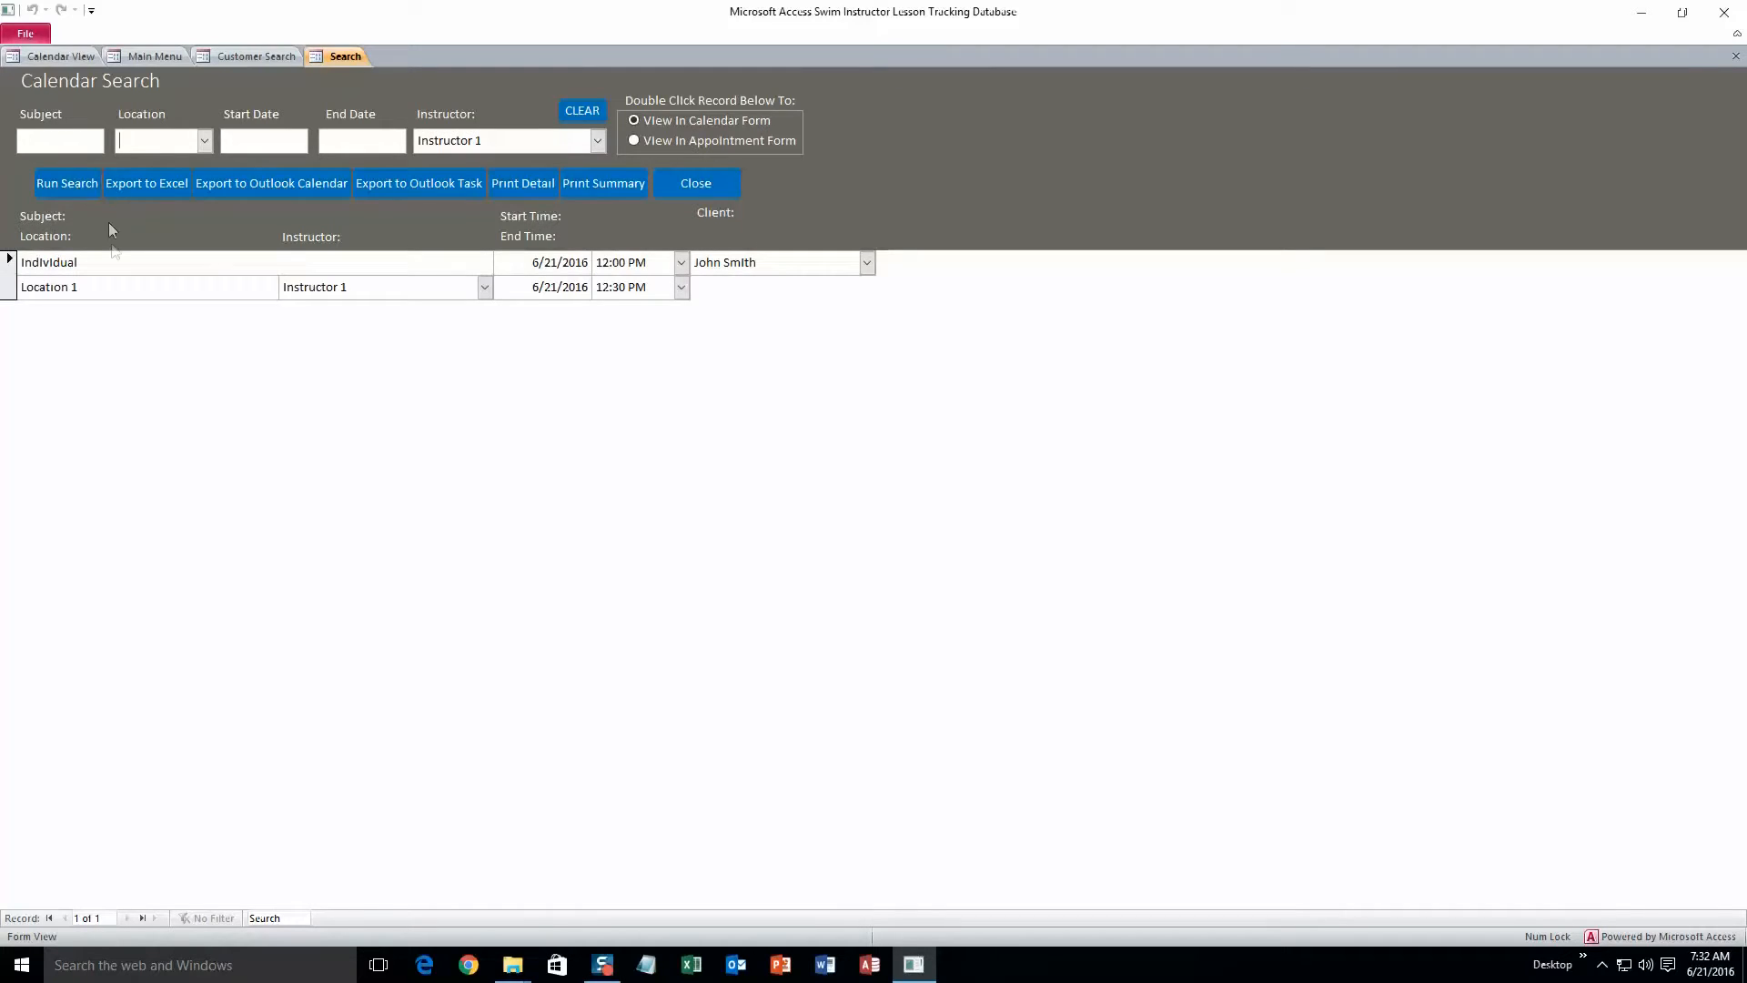
Step: View the found appointment in the calendar and in the appointment form, and close the form without changes
{"action": "double_click", "coordinate": [167, 278]}
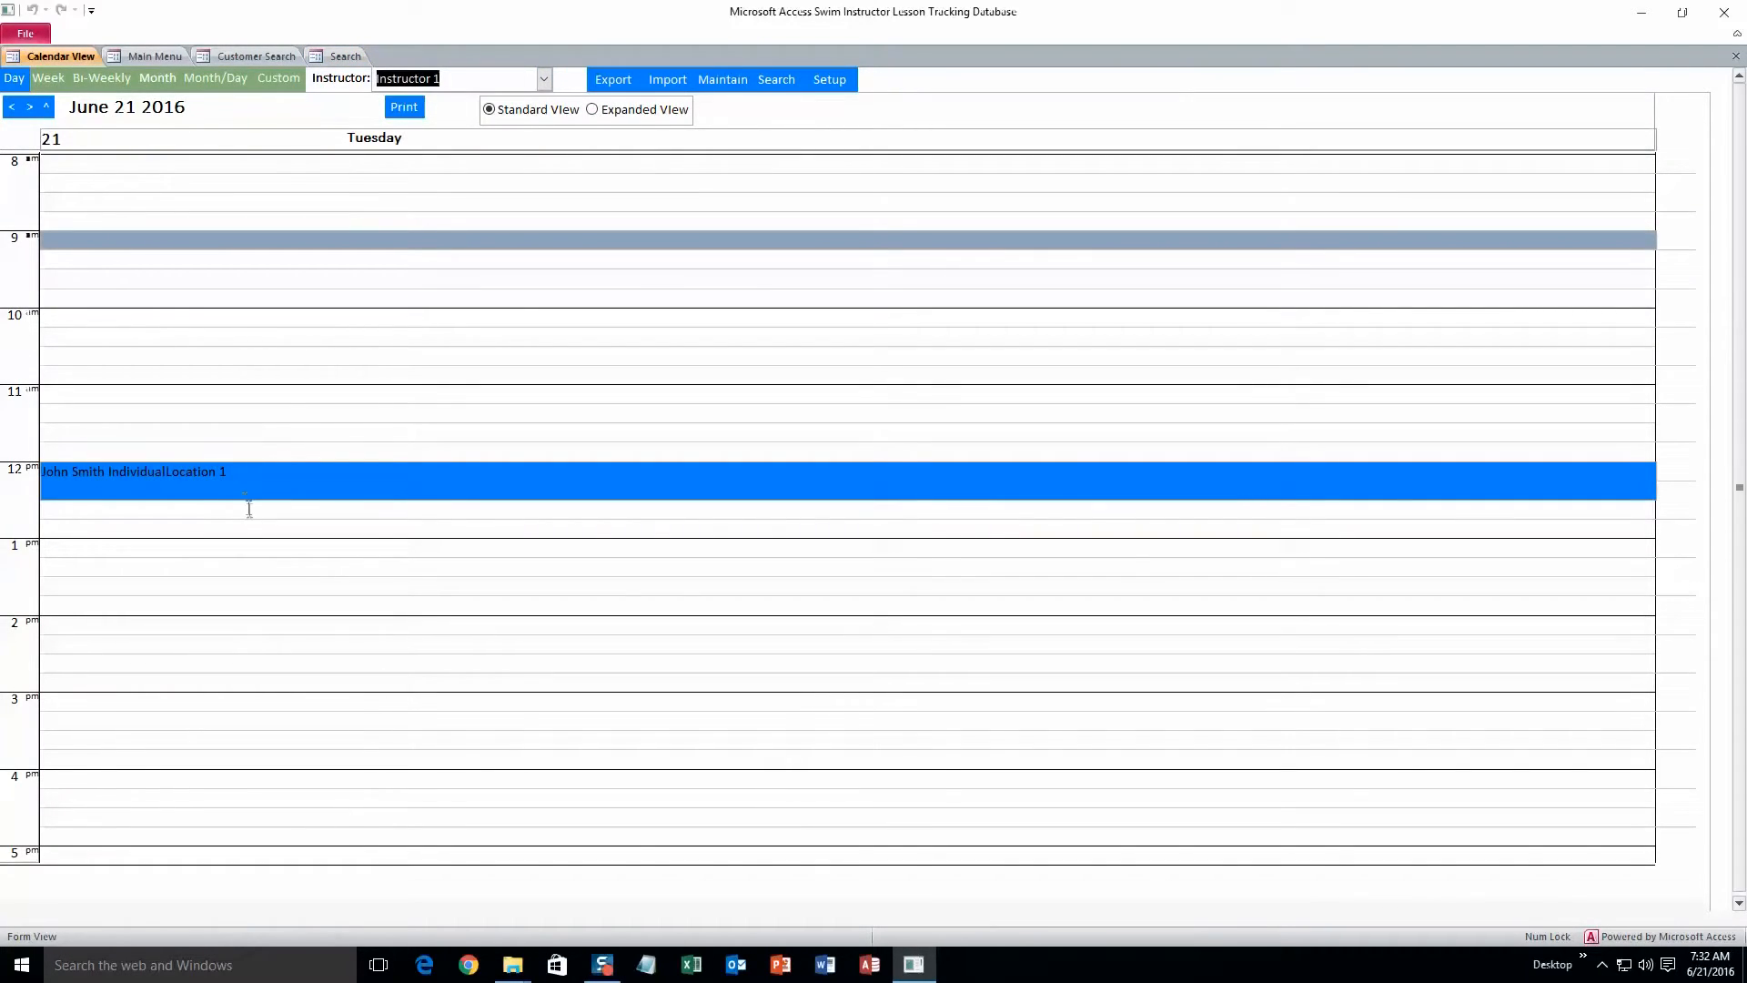
{"action": "left_click", "coordinate": [341, 56]}
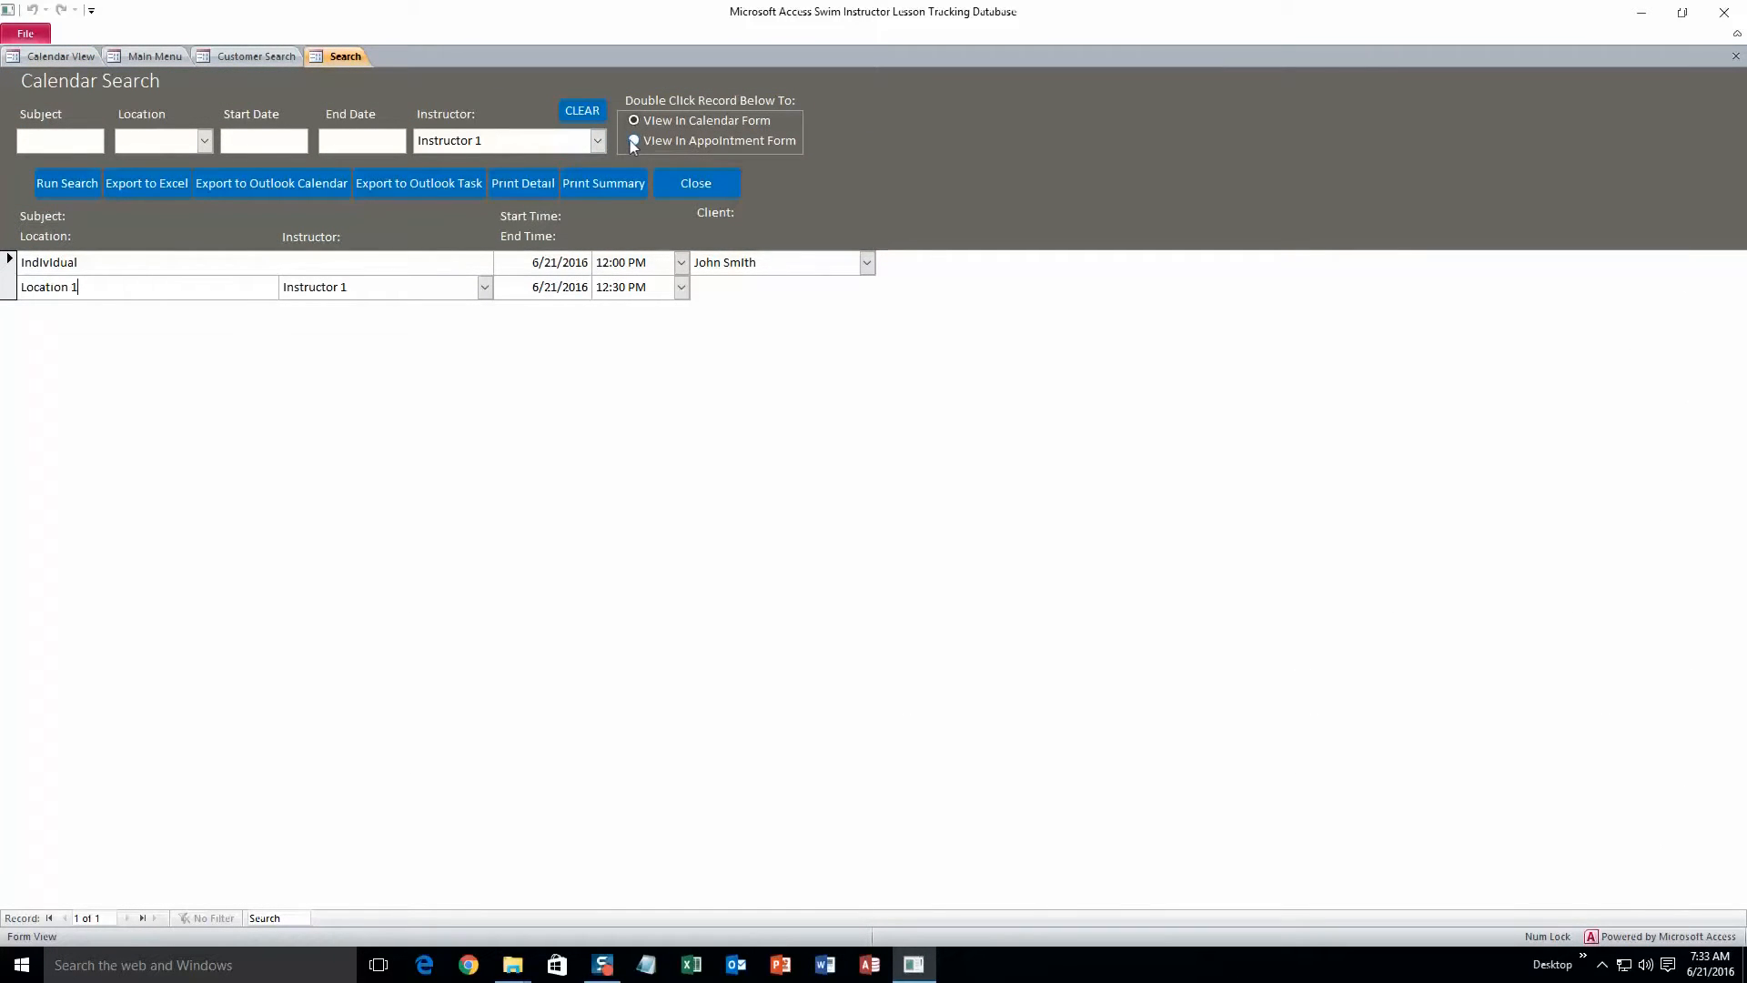
{"action": "double_click", "coordinate": [184, 284]}
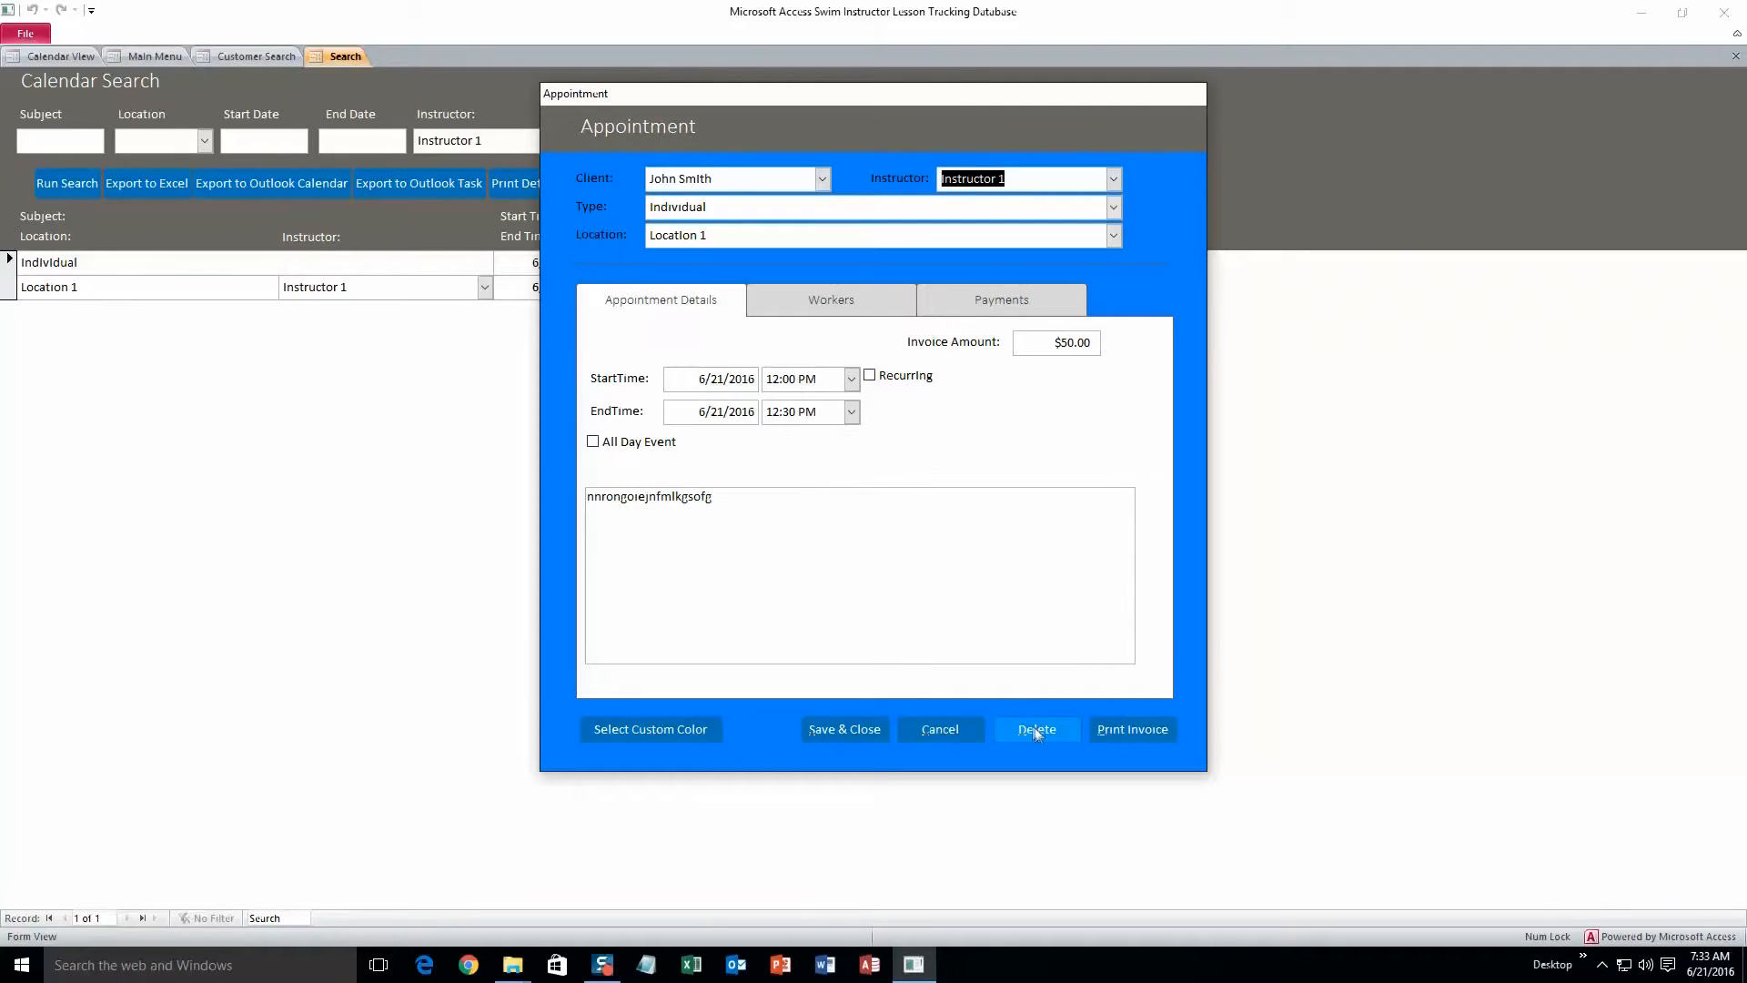
{"action": "left_click", "coordinate": [952, 737]}
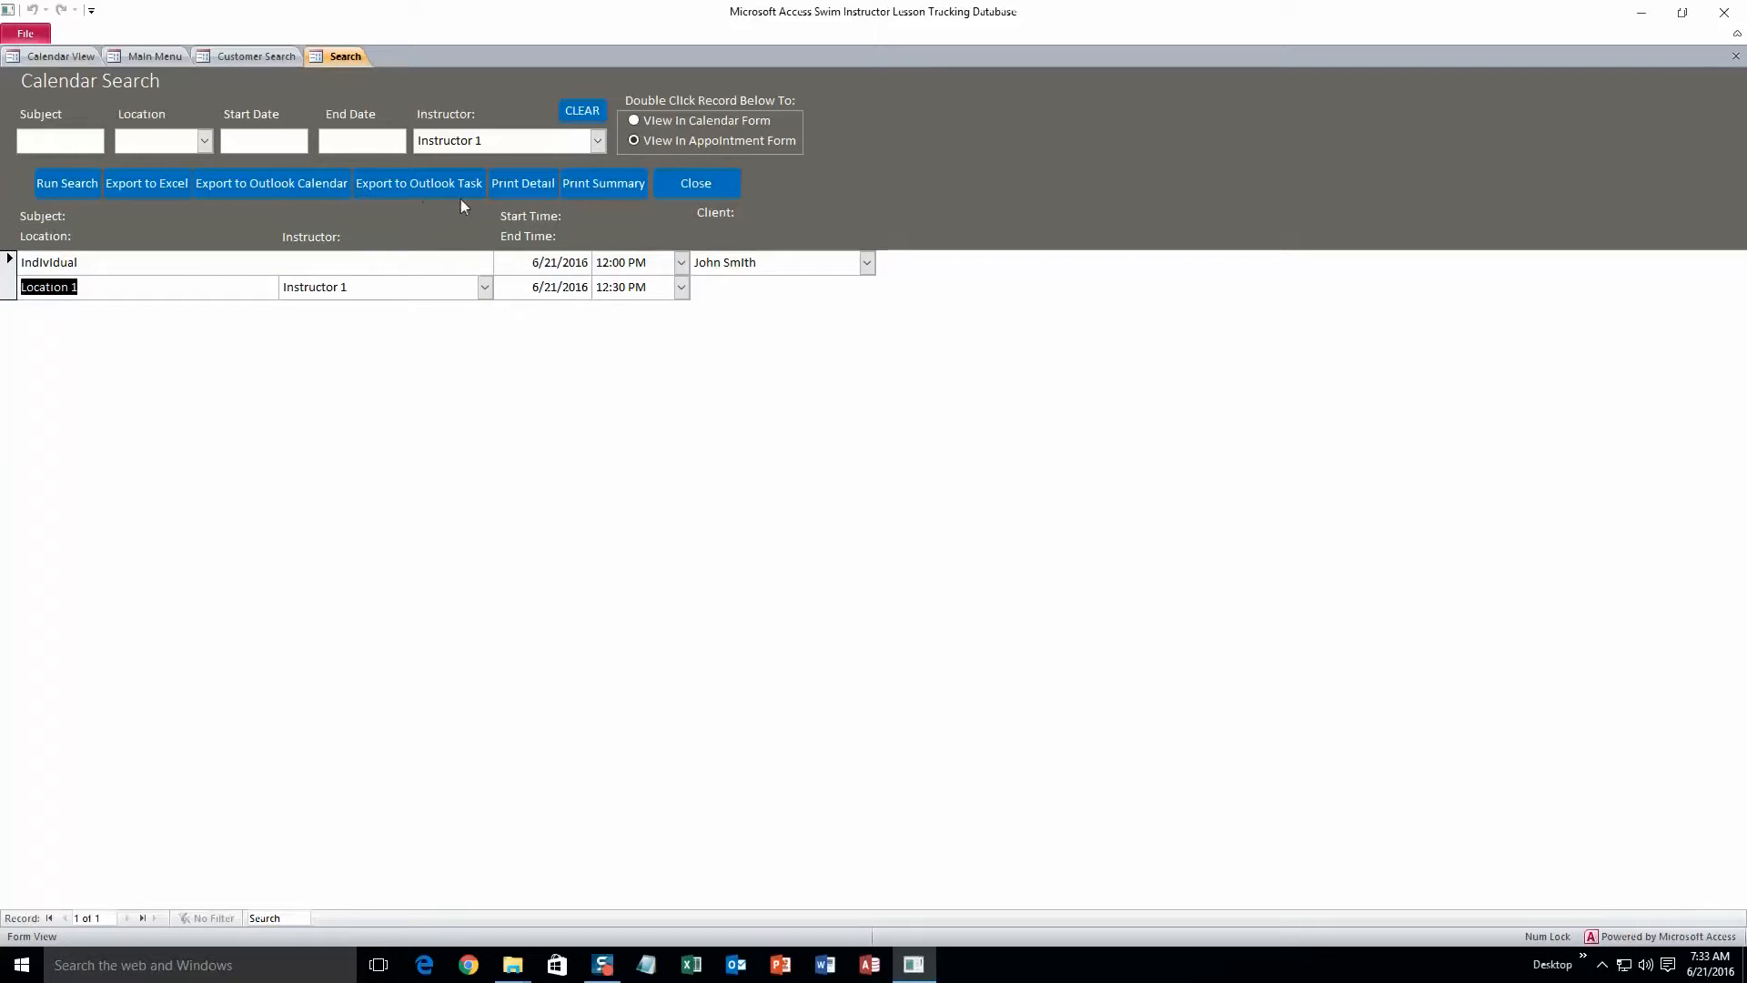
Step: Preview the detail and summary reports of the Instructor 1 search results, and return to the calendar search
{"action": "left_click", "coordinate": [538, 182]}
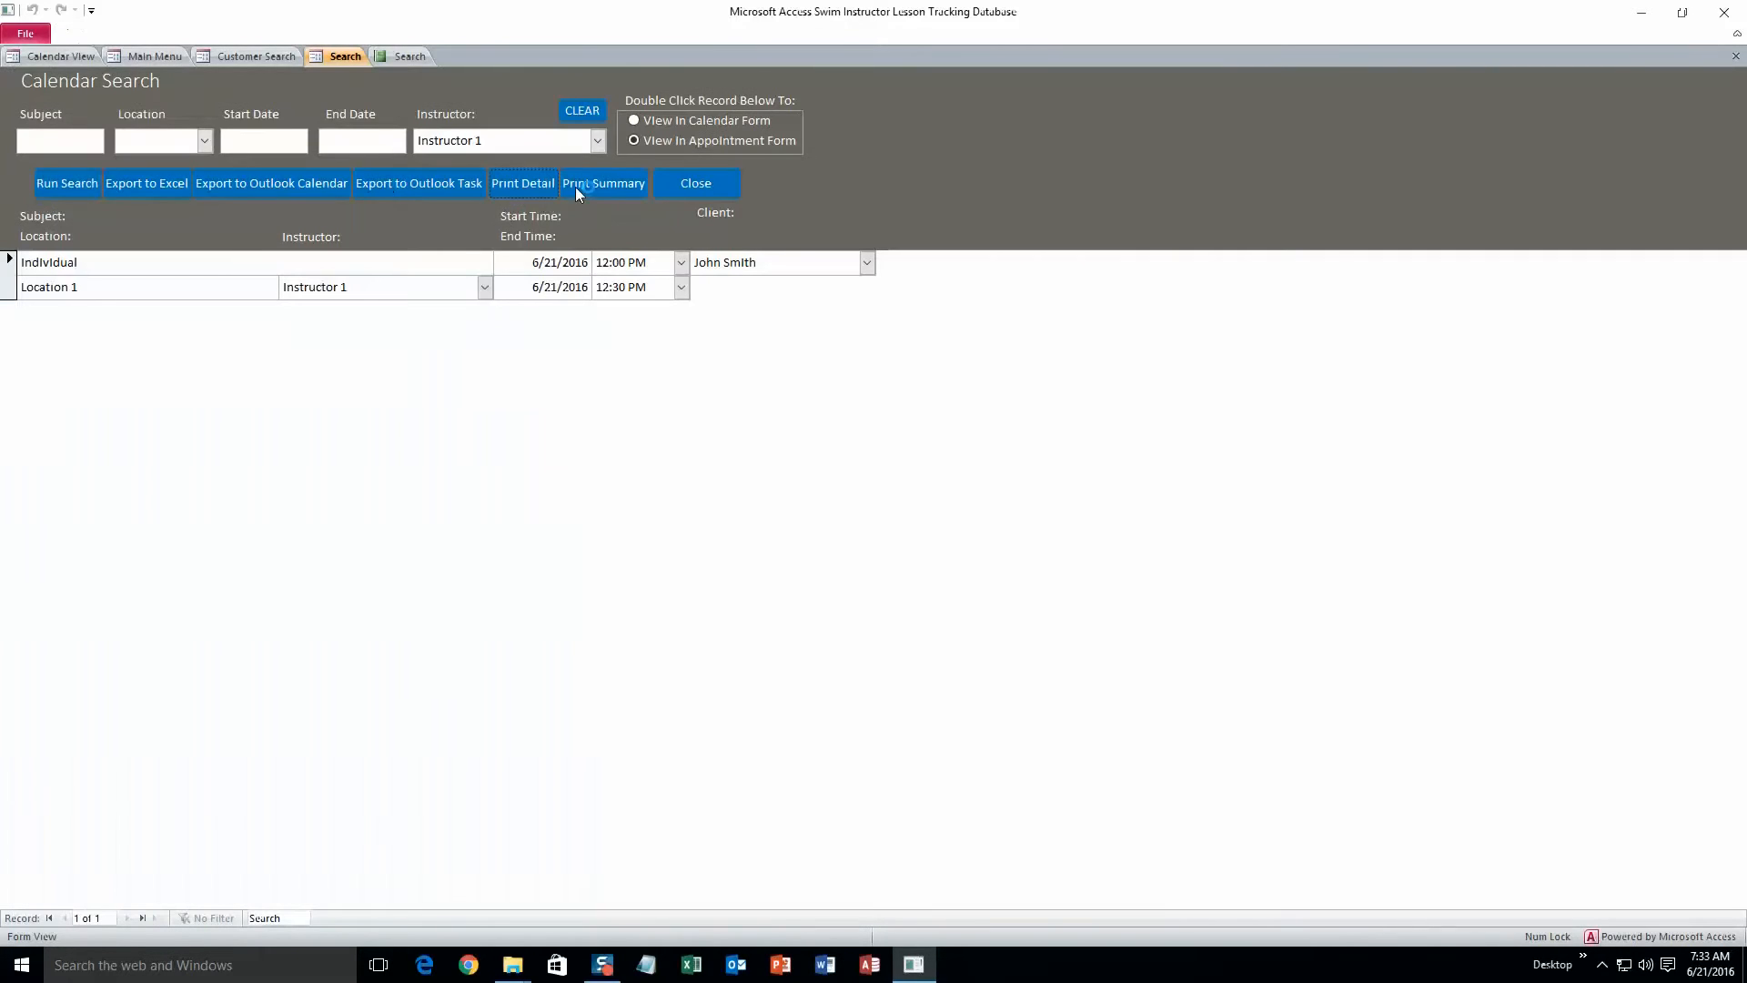
{"action": "left_click", "coordinate": [597, 184]}
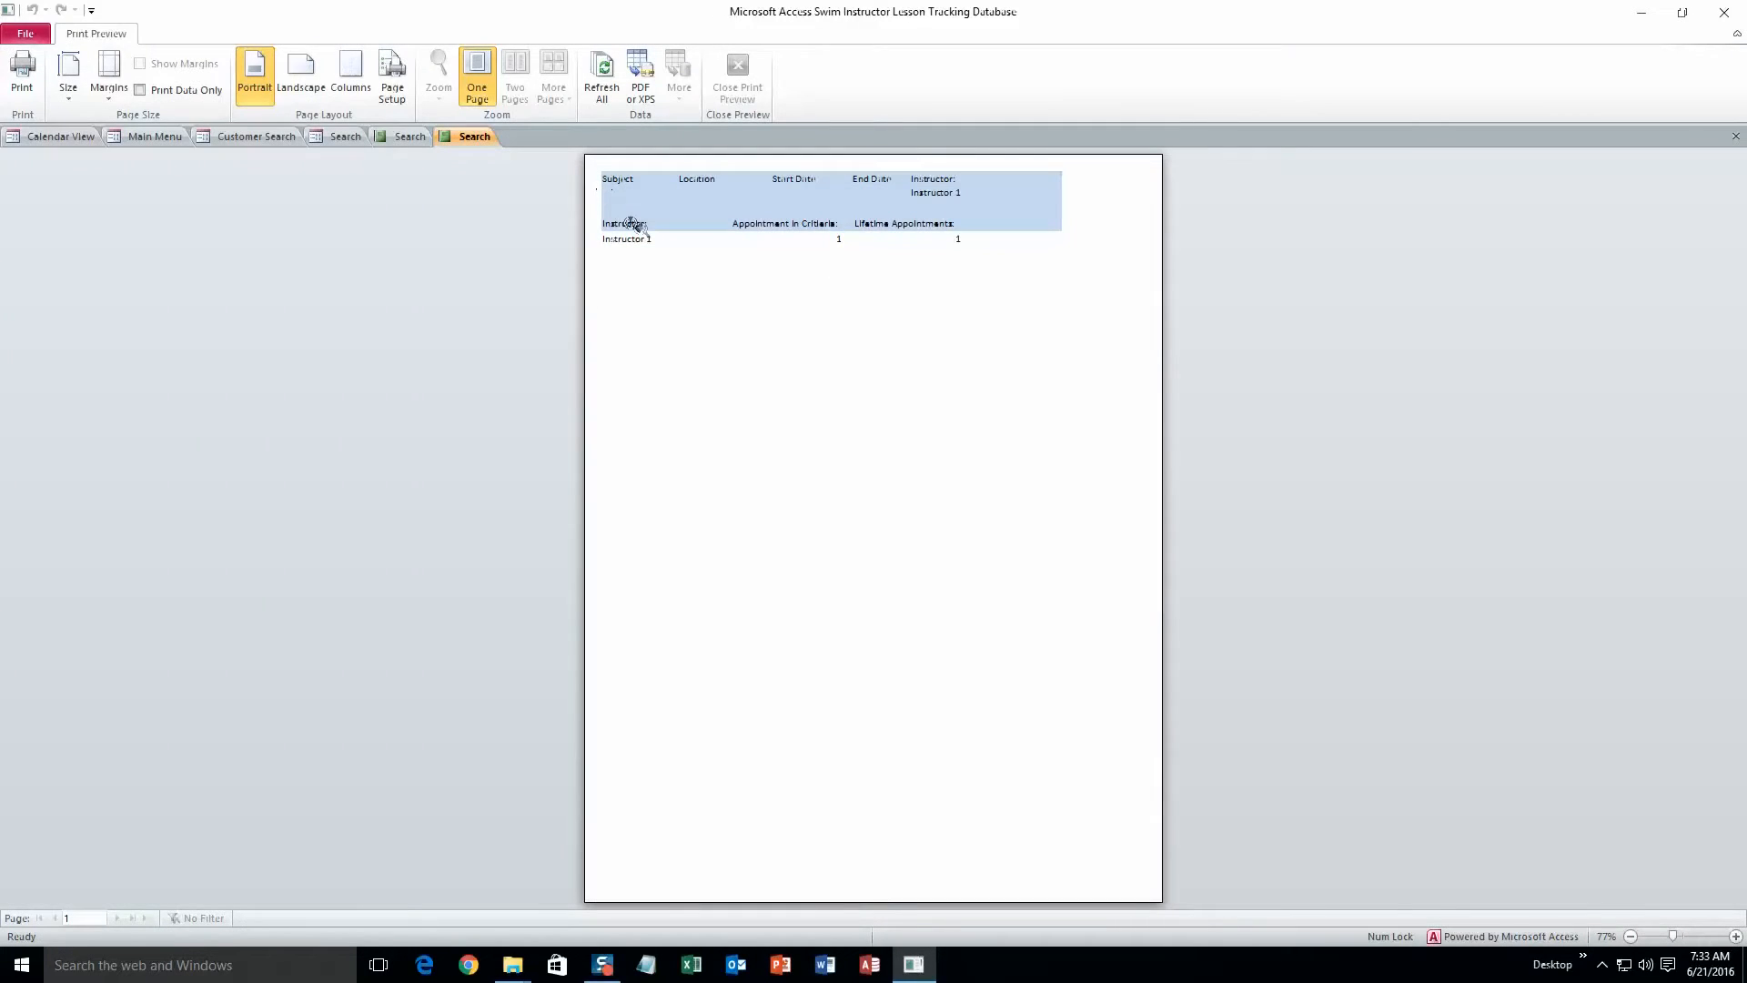
{"action": "left_click", "coordinate": [345, 137]}
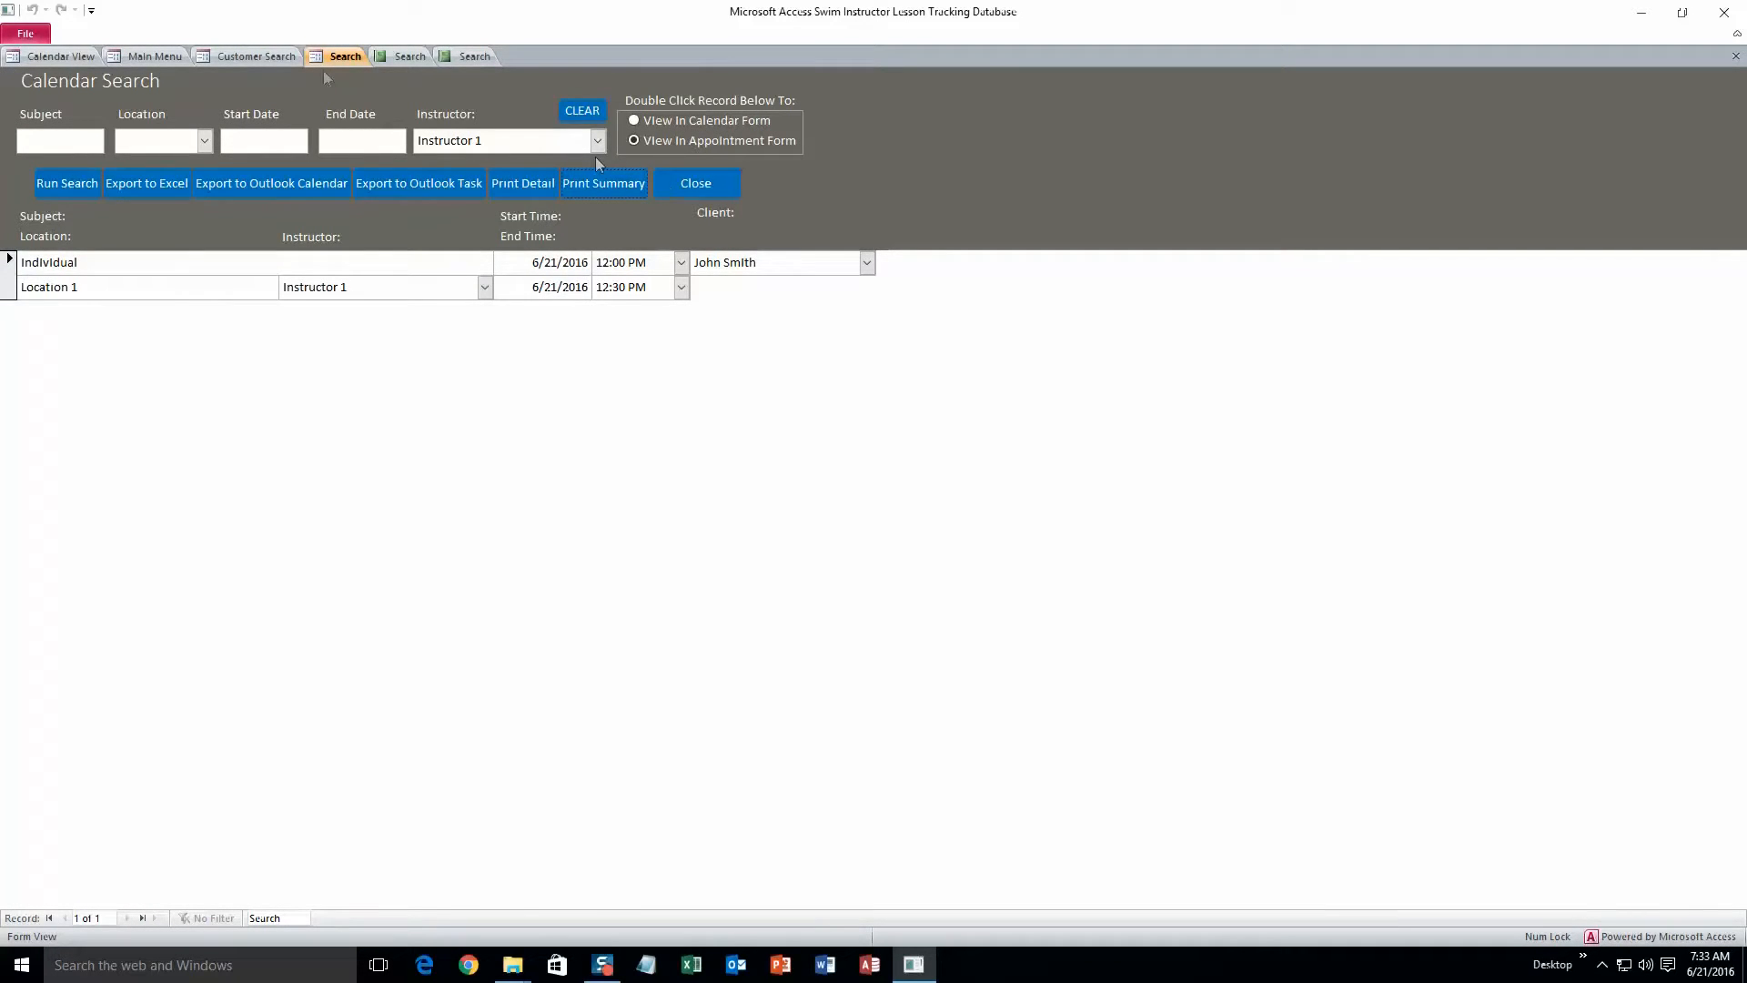
Step: Open the Location list in the maintenance lookups from the main menu
{"action": "left_click", "coordinate": [155, 55]}
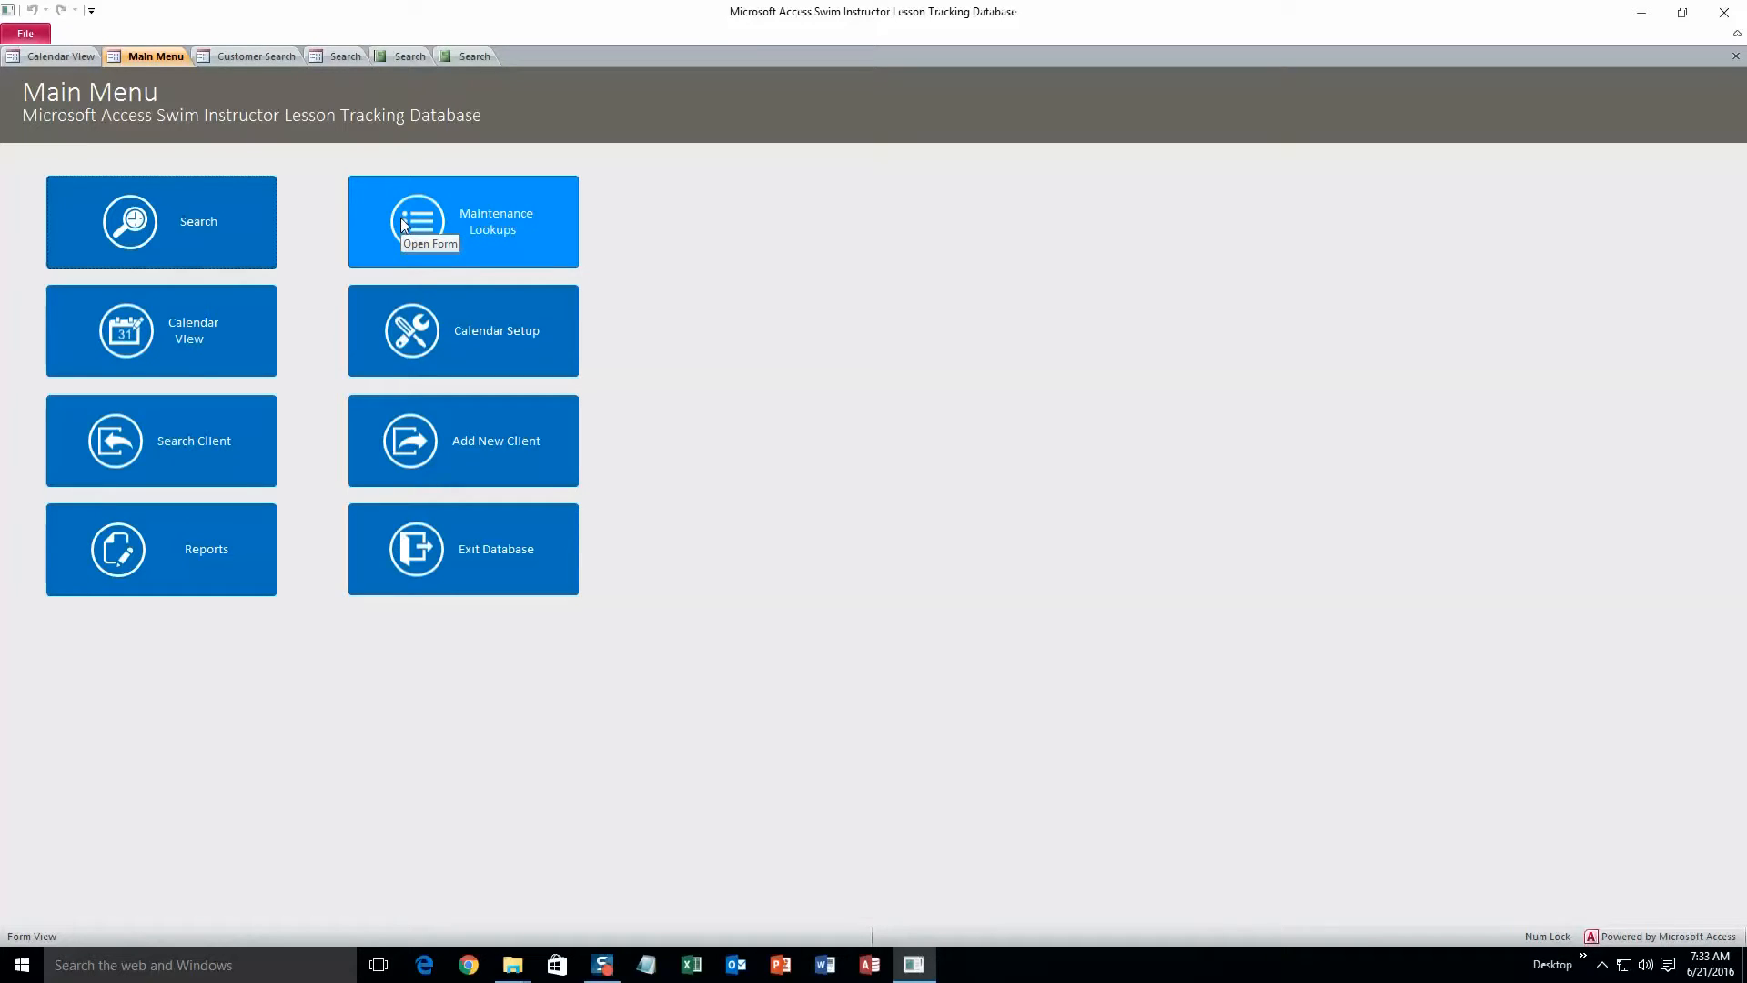
{"action": "left_click", "coordinate": [429, 242]}
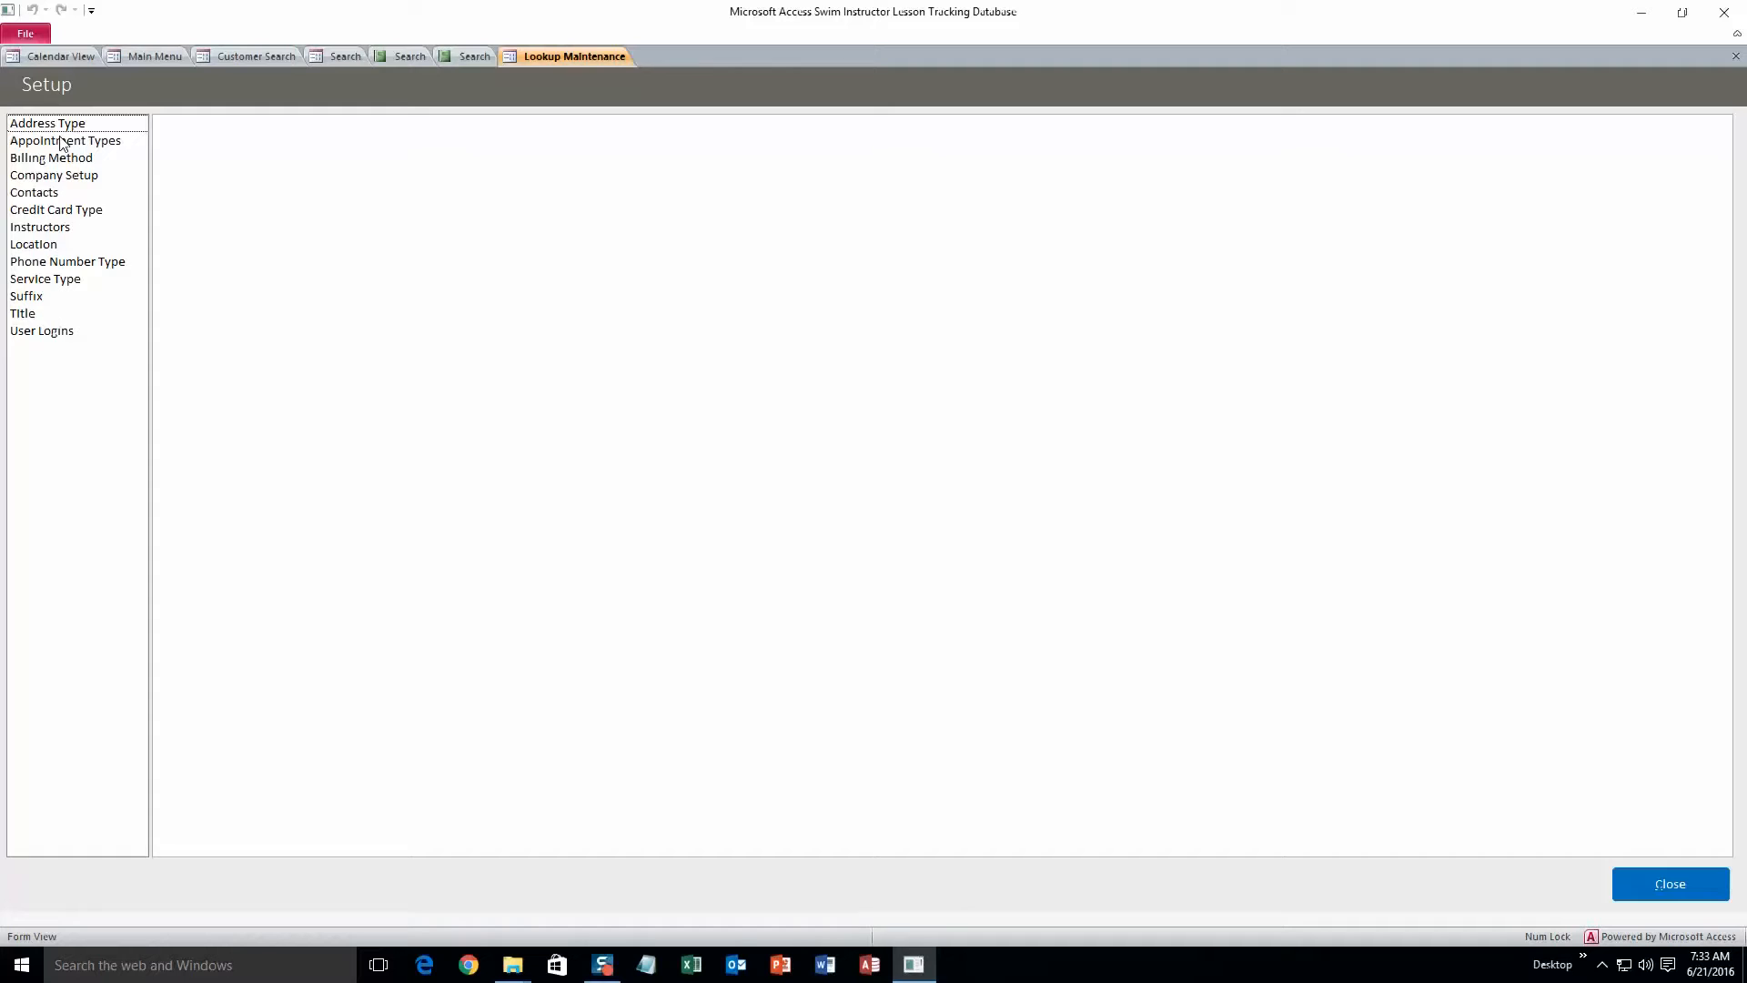
{"action": "left_click", "coordinate": [62, 247]}
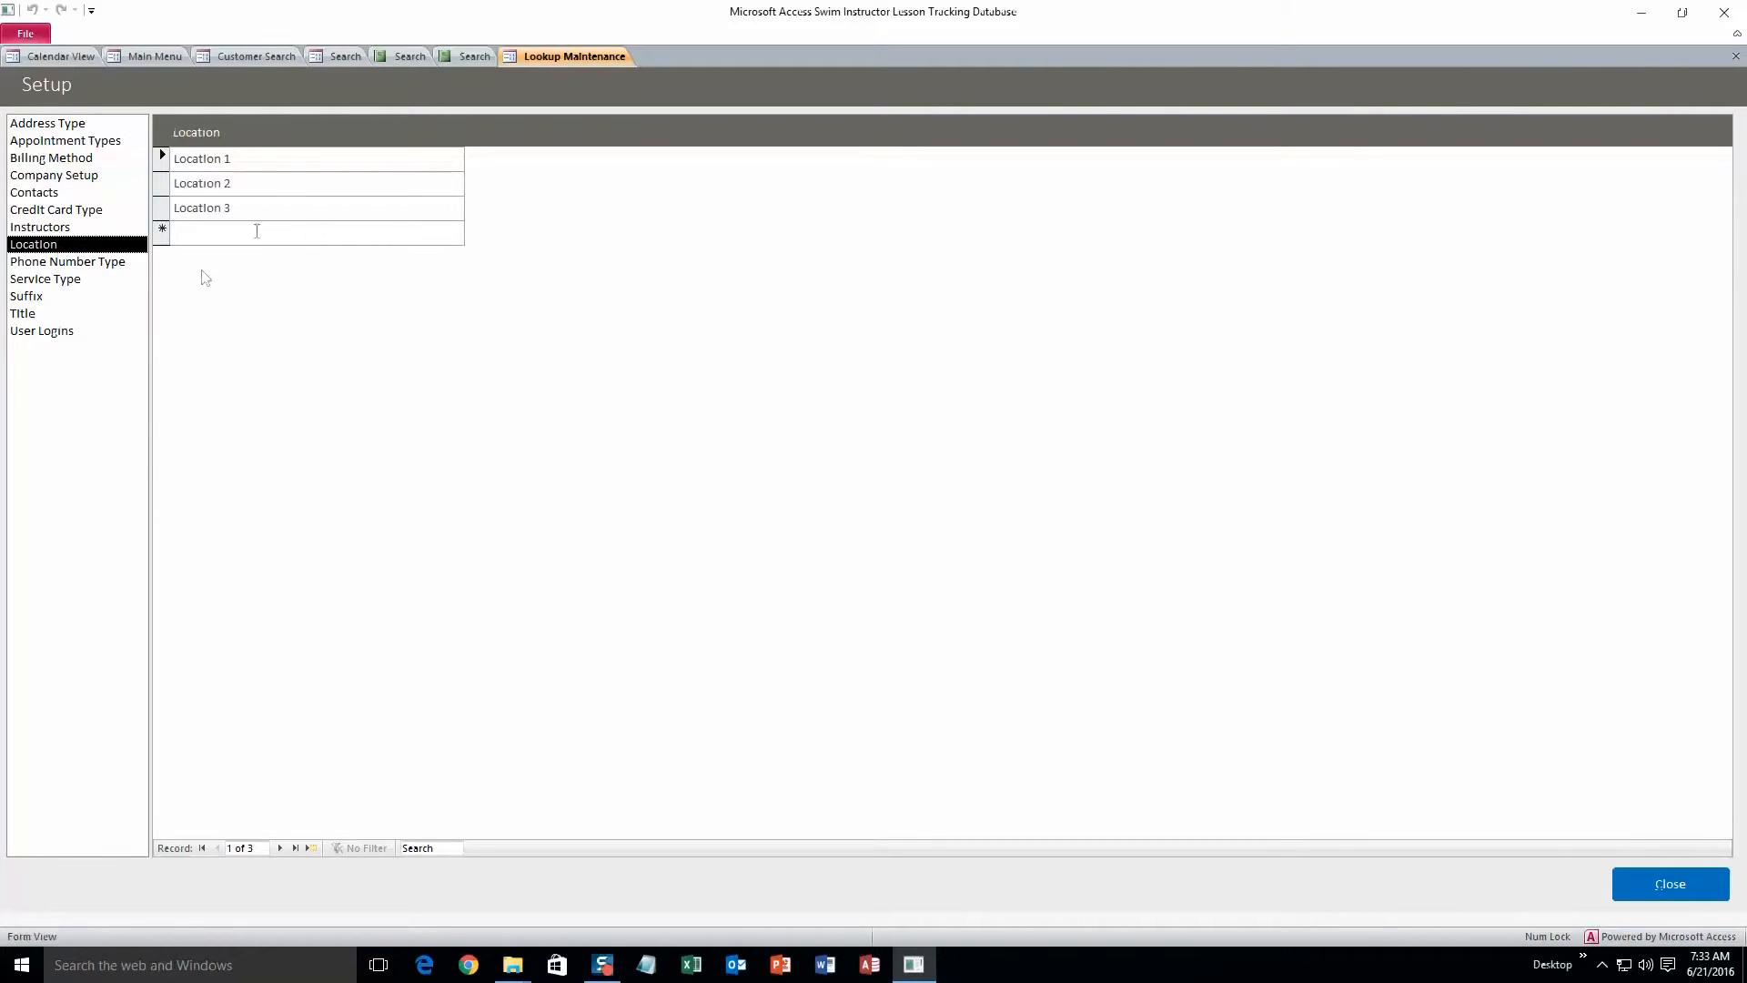
Step: Rename Location 3 as Swimming Pool and add Gym as a new location
{"action": "left_click", "coordinate": [173, 208]}
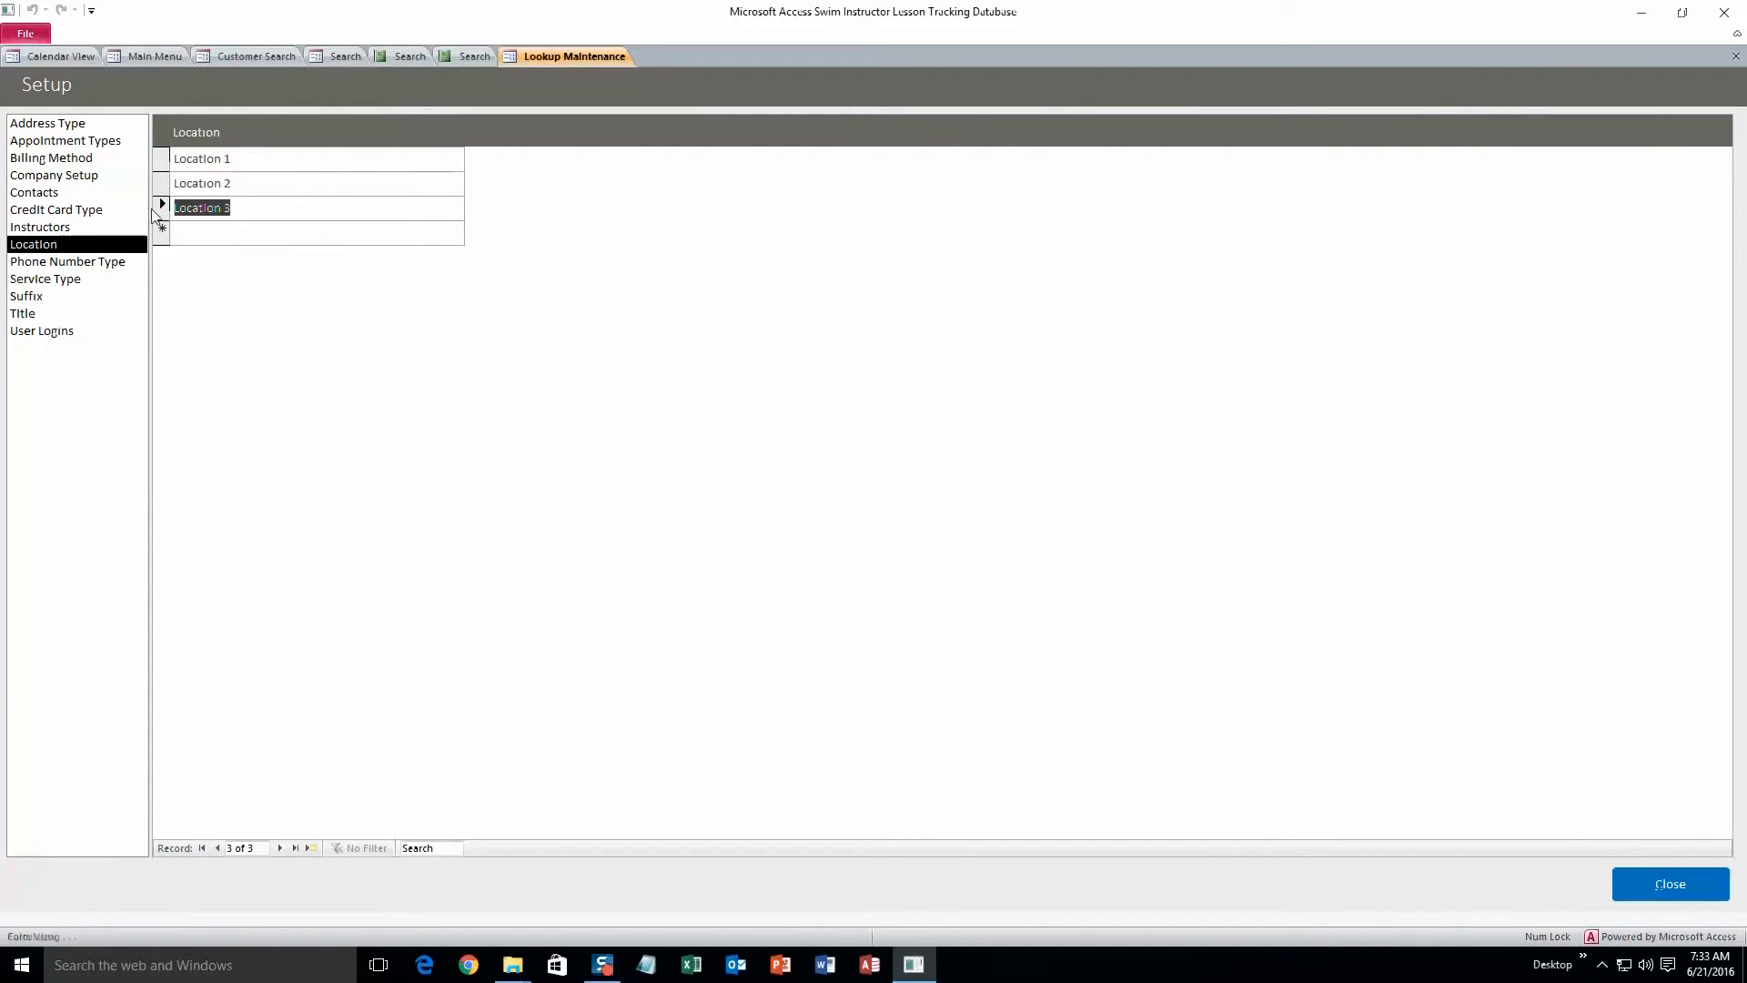
{"action": "key", "text": "Delete"}
{"action": "type", "text": "Swimming Pool"}
{"action": "key", "text": "Return"}
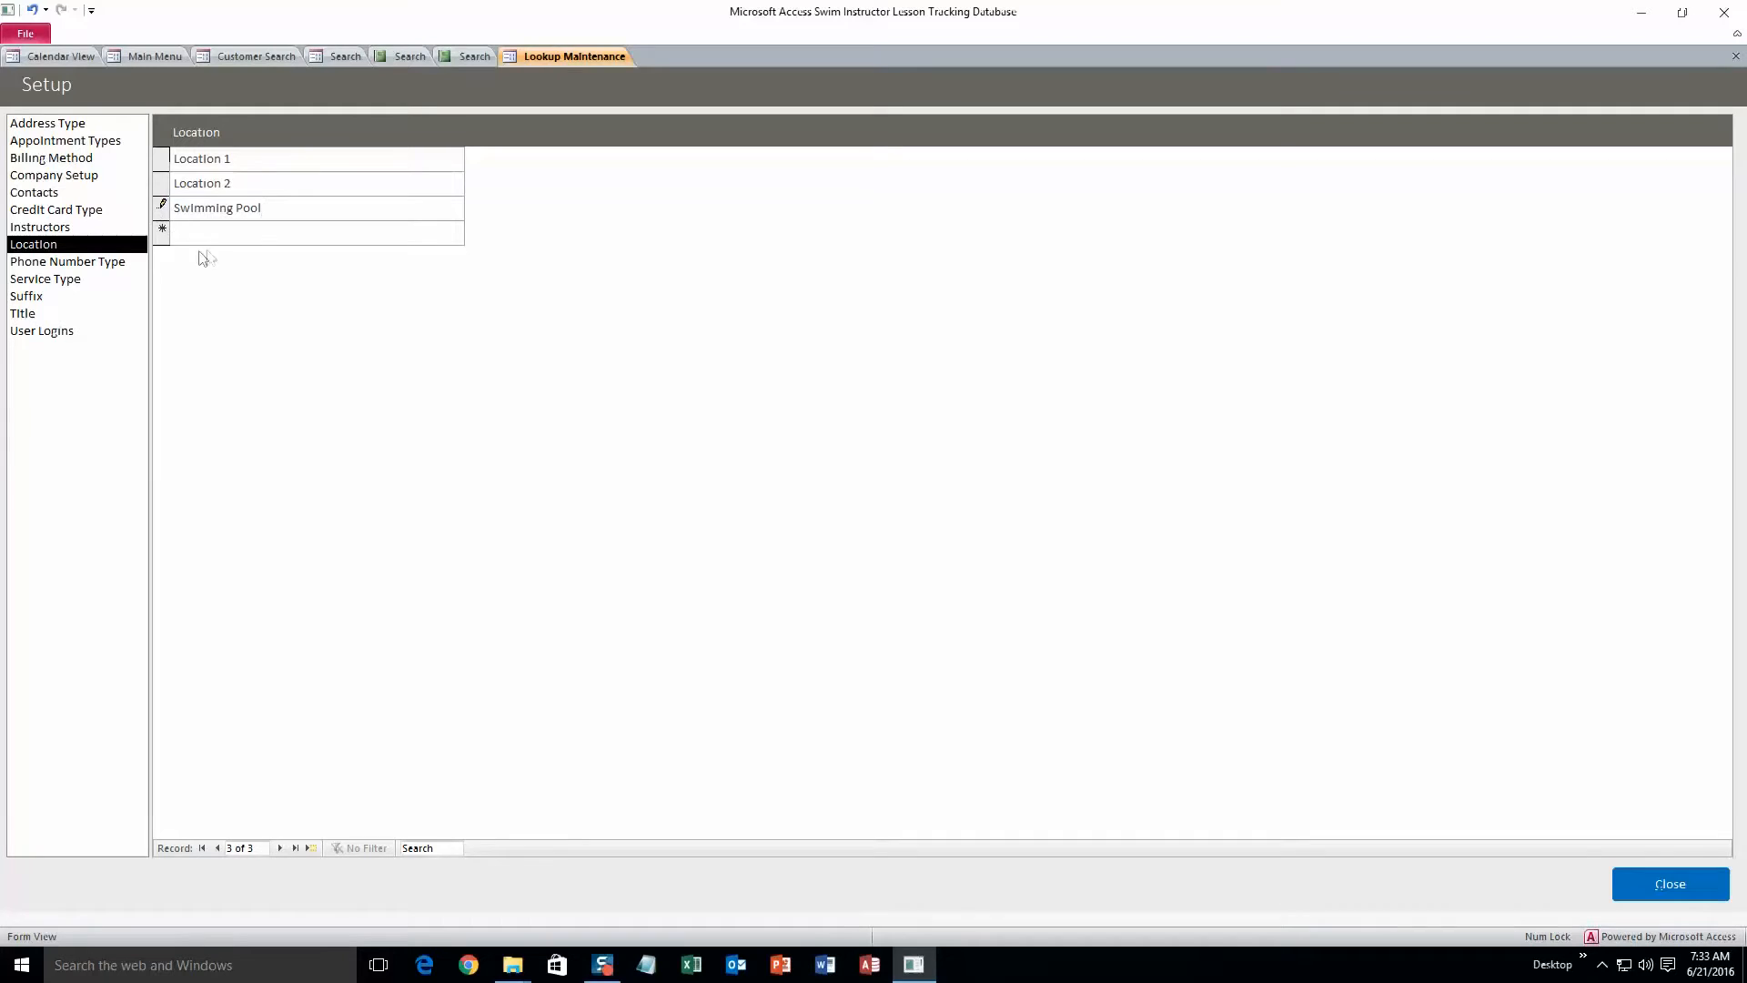
{"action": "type", "text": "Gym"}
{"action": "key", "text": "Return"}
Step: Add a test location "jkdfngjndf" below Gym and erase its text
{"action": "type", "text": "jkdfngjndf"}
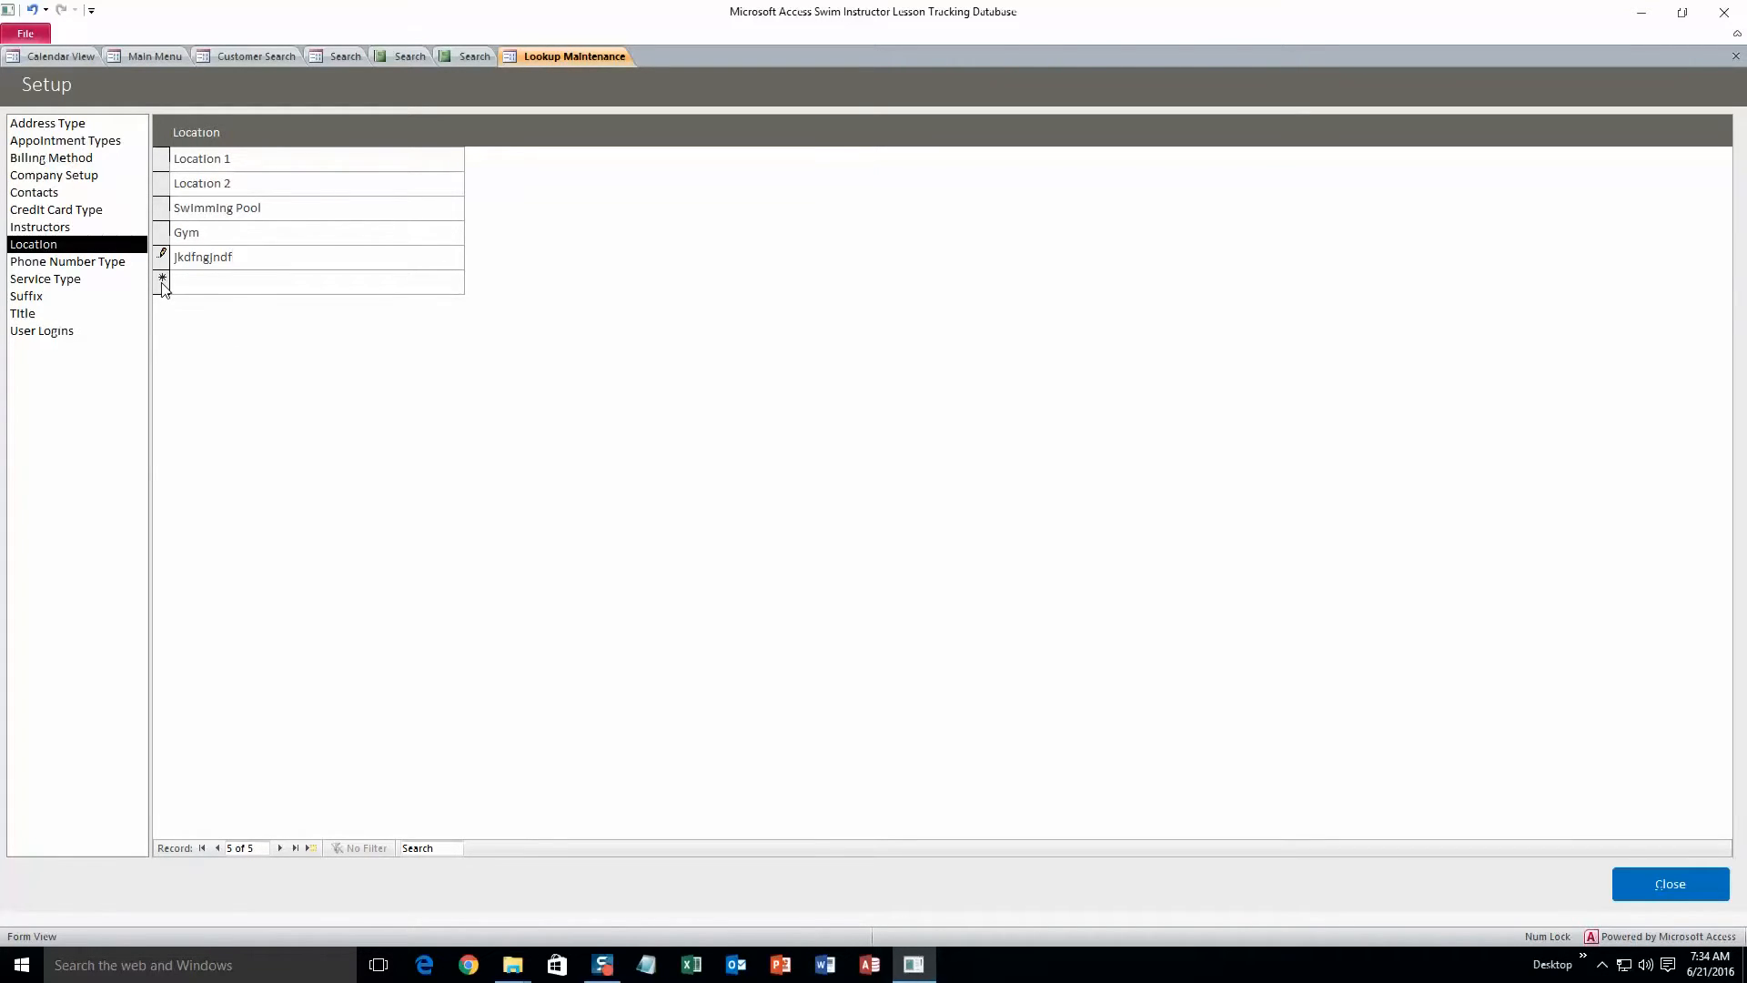
{"action": "left_click", "coordinate": [194, 276]}
{"action": "left_click_drag", "start_coordinate": [283, 257], "coordinate": [143, 257]}
{"action": "left_click_drag", "start_coordinate": [264, 258], "coordinate": [146, 259]}
{"action": "left_click", "coordinate": [255, 257]}
{"action": "key", "text": "BackSpace"}
{"action": "key", "text": "BackSpace"}
{"action": "key", "text": "BackSpace"}
{"action": "key", "text": "BackSpace"}
{"action": "key", "text": "BackSpace"}
{"action": "key", "text": "BackSpace"}
{"action": "key", "text": "BackSpace"}
{"action": "key", "text": "BackSpace"}
{"action": "key", "text": "BackSpace"}
Step: Close the lookup maintenance form and open the calendar view from the main menu
{"action": "left_click", "coordinate": [222, 233]}
{"action": "left_click", "coordinate": [356, 284]}
{"action": "left_click", "coordinate": [1650, 890]}
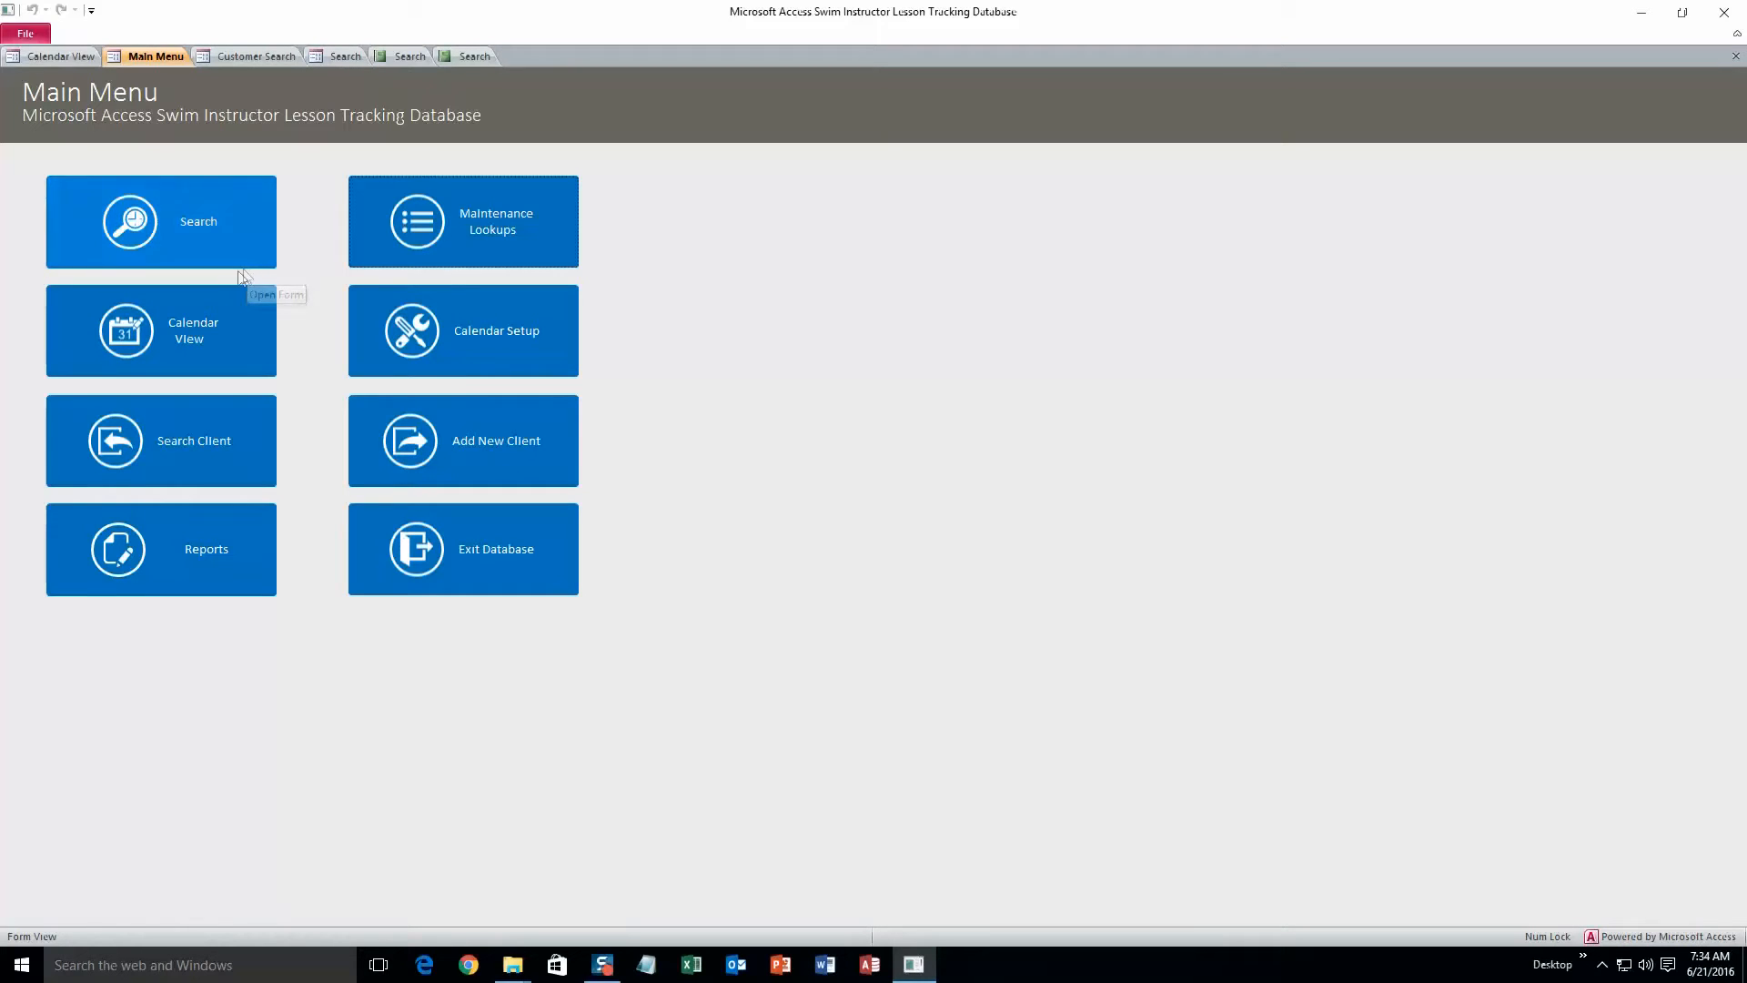
{"action": "left_click", "coordinate": [247, 339]}
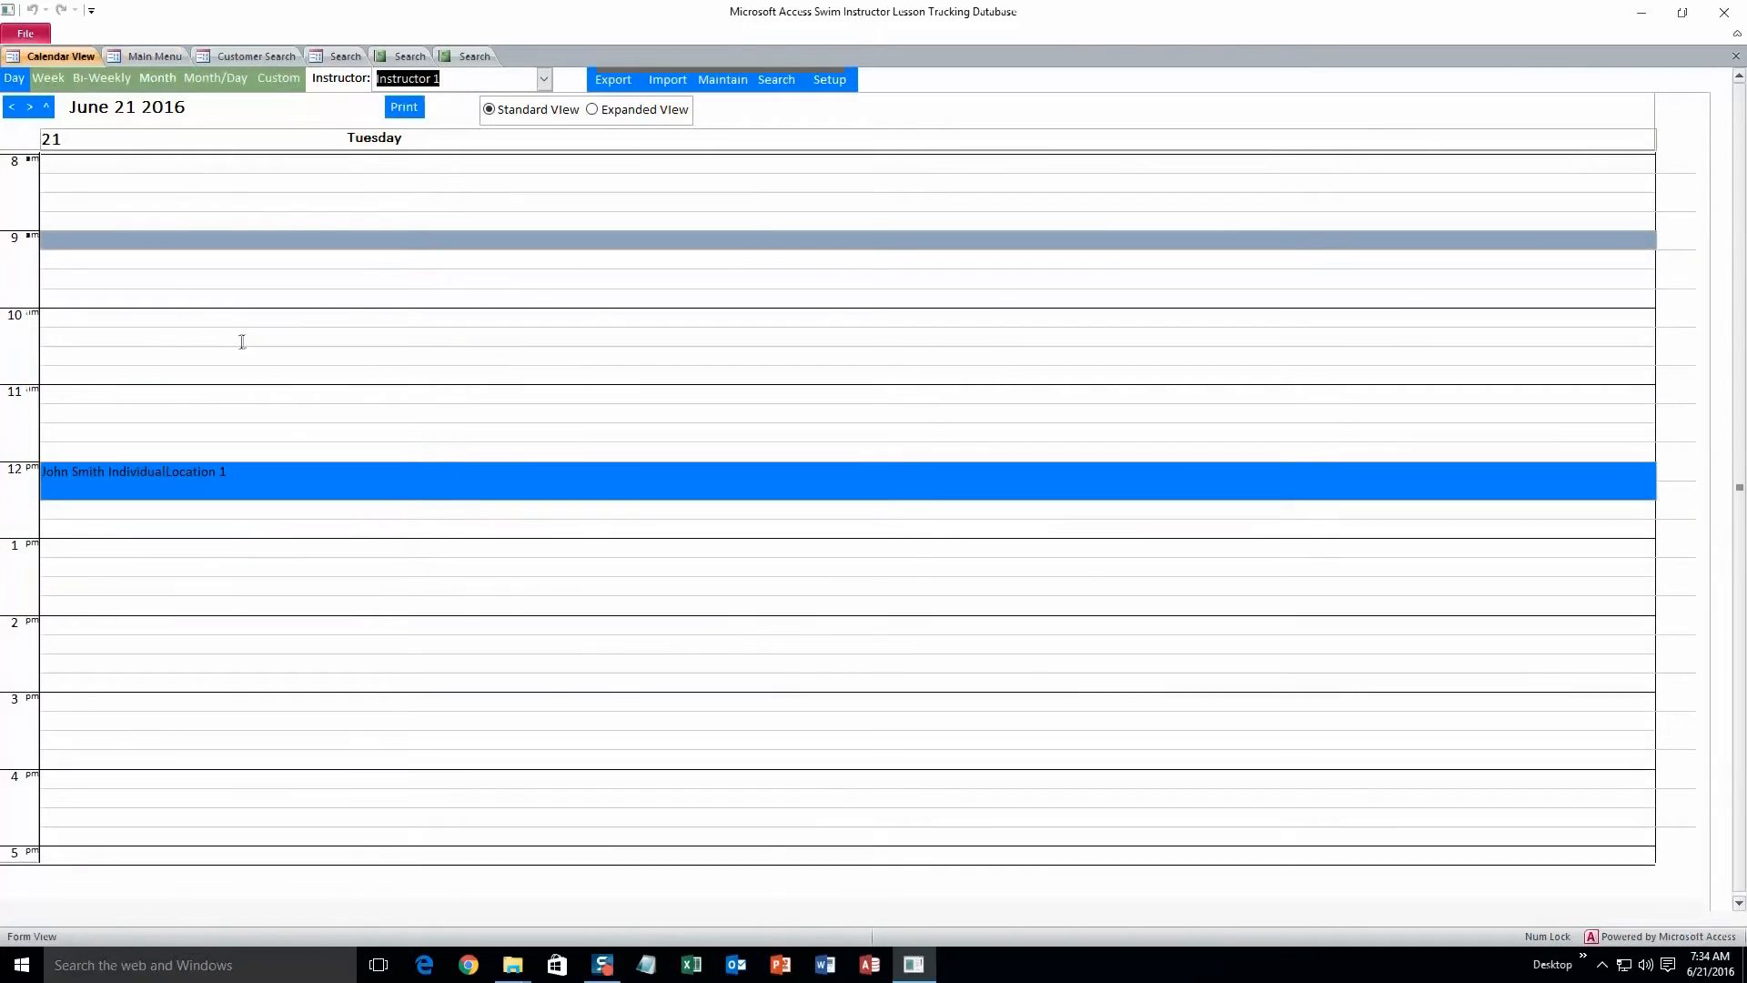
Step: Open a new 9:15 AM appointment on June 21, 2016, view its location choices, and cancel the appointment
{"action": "double_click", "coordinate": [117, 260]}
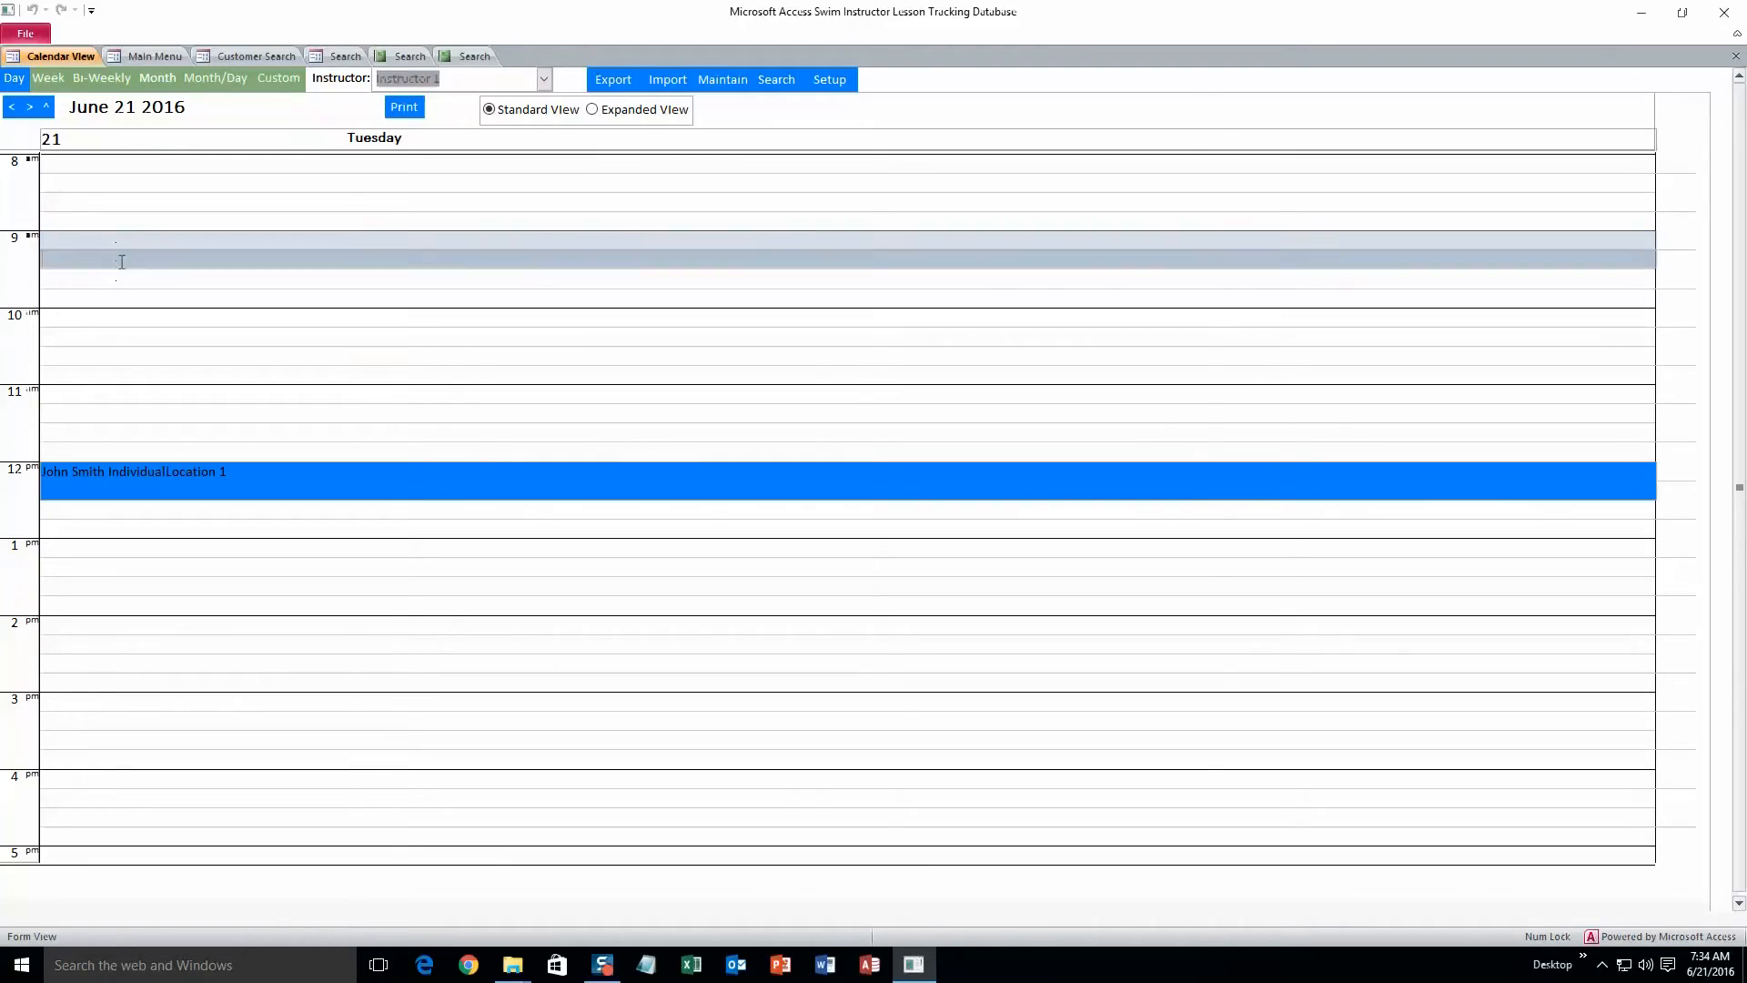
{"action": "left_click", "coordinate": [1114, 237]}
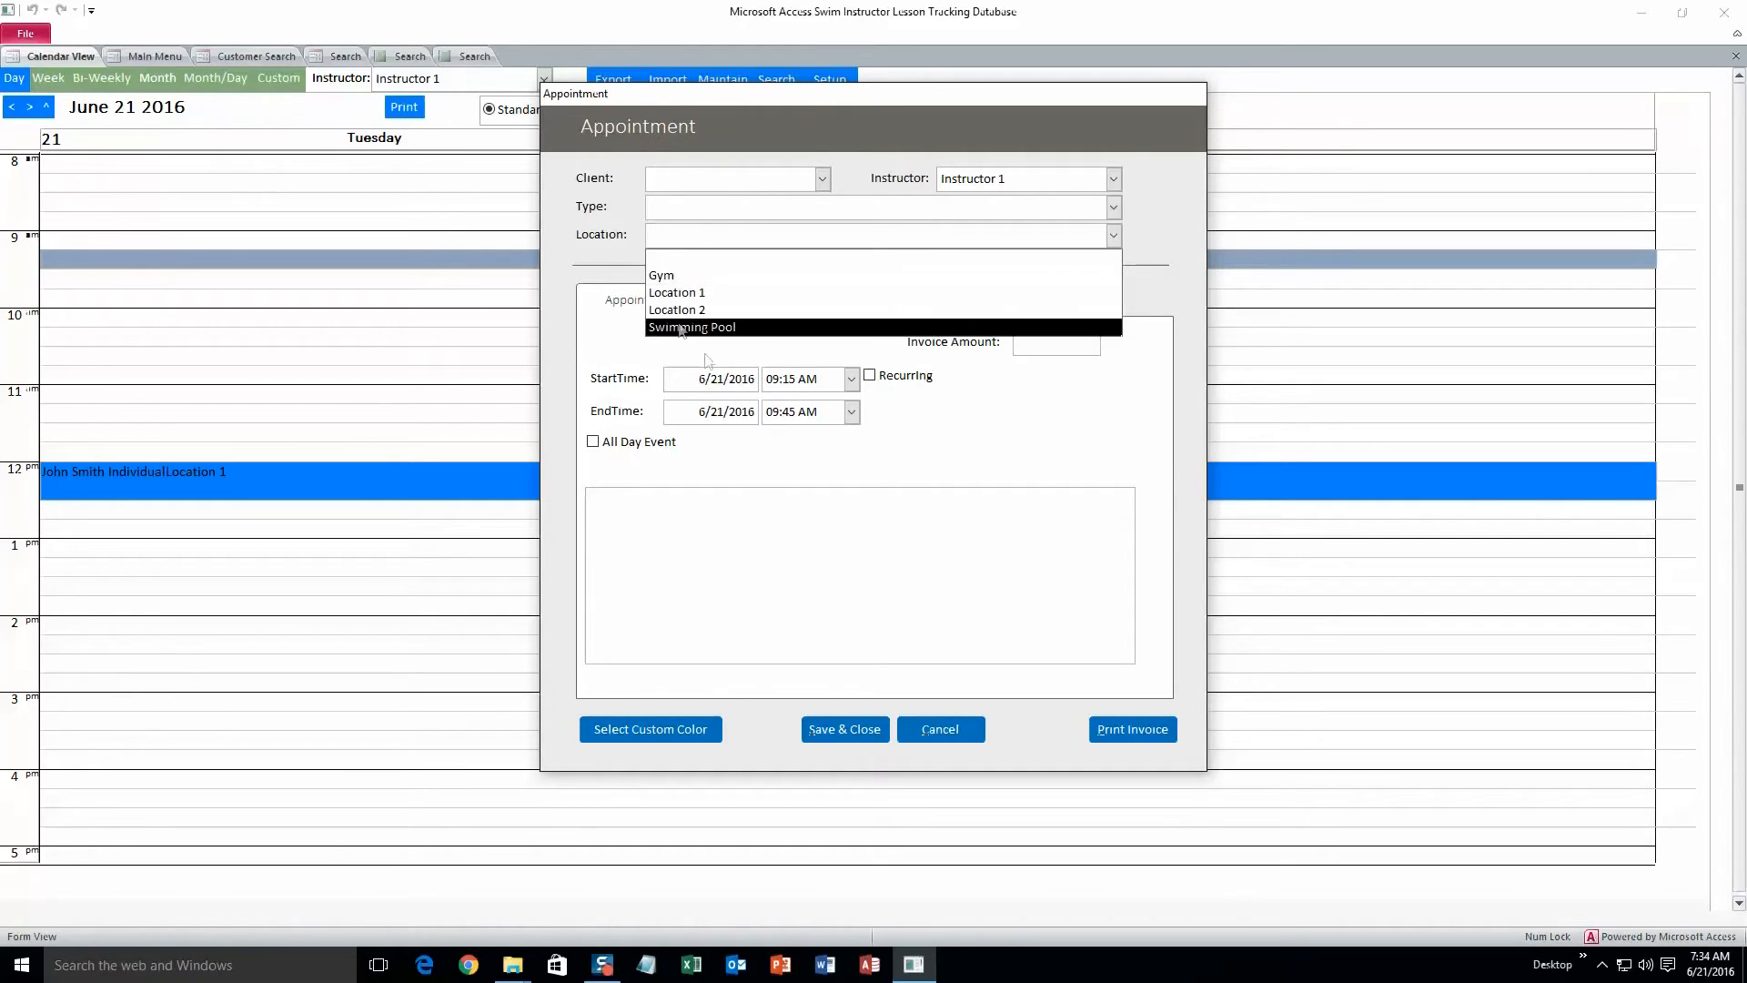
{"action": "left_click", "coordinate": [938, 728]}
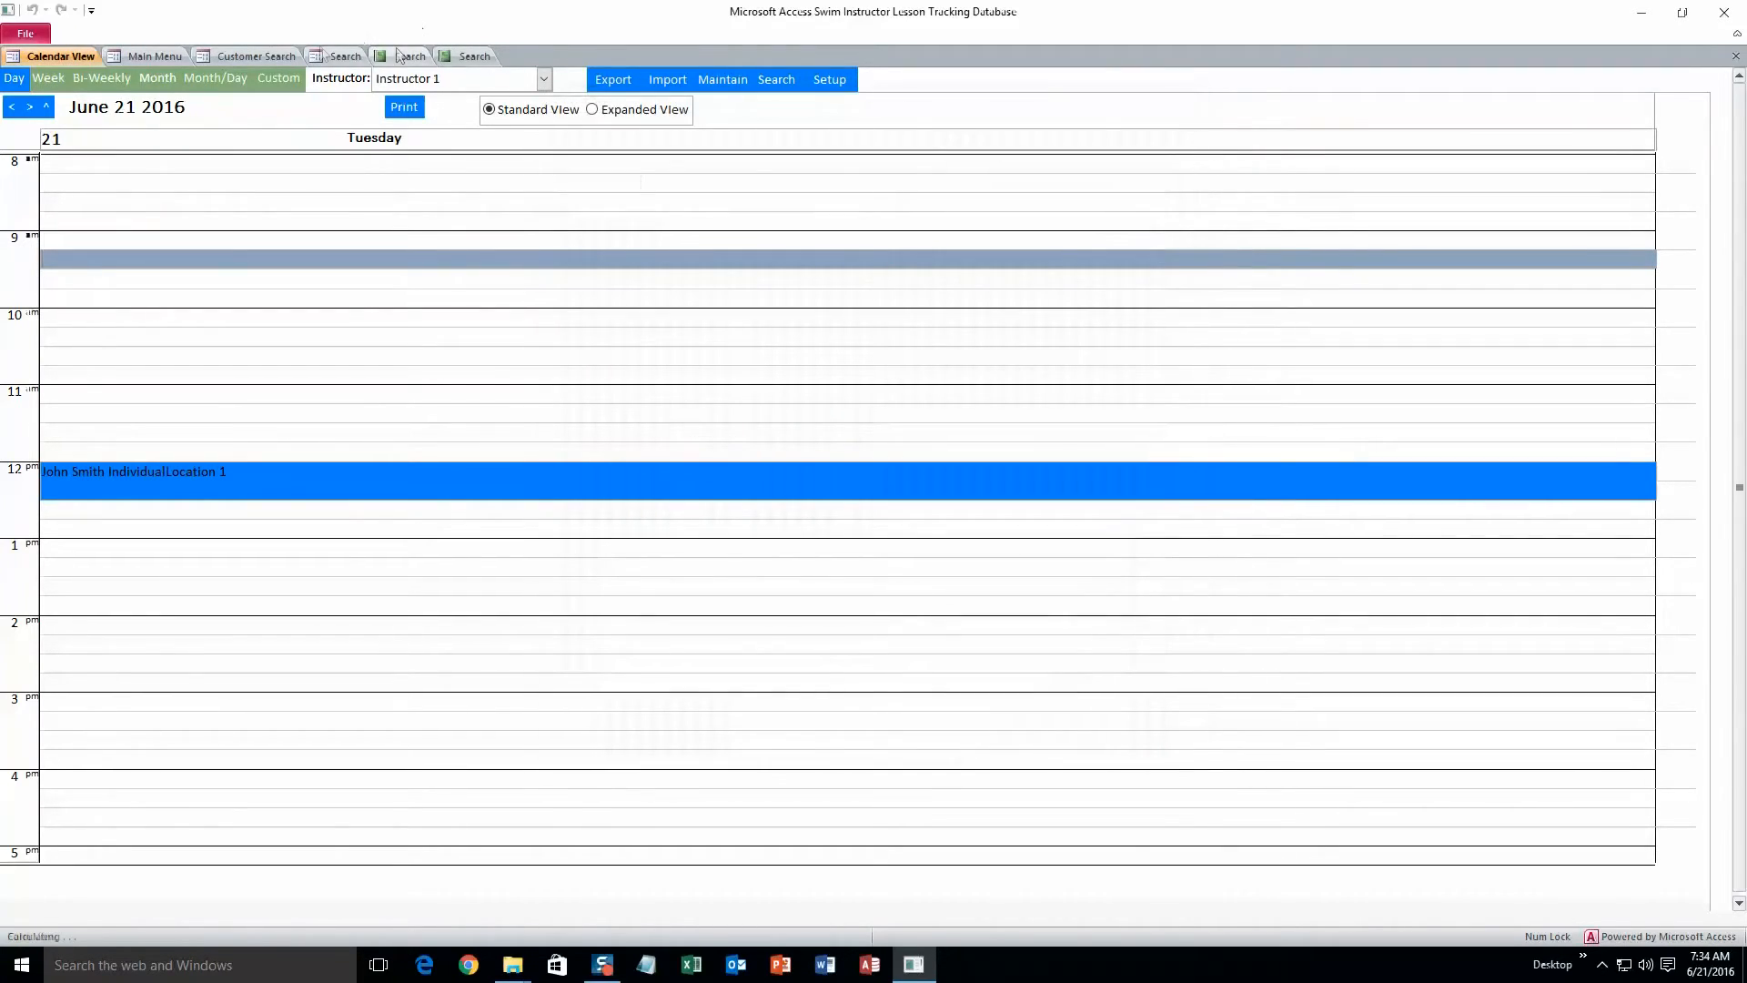
Step: Open the calendar setup from the main menu and view the choices for the first day of a week
{"action": "left_click", "coordinate": [157, 56]}
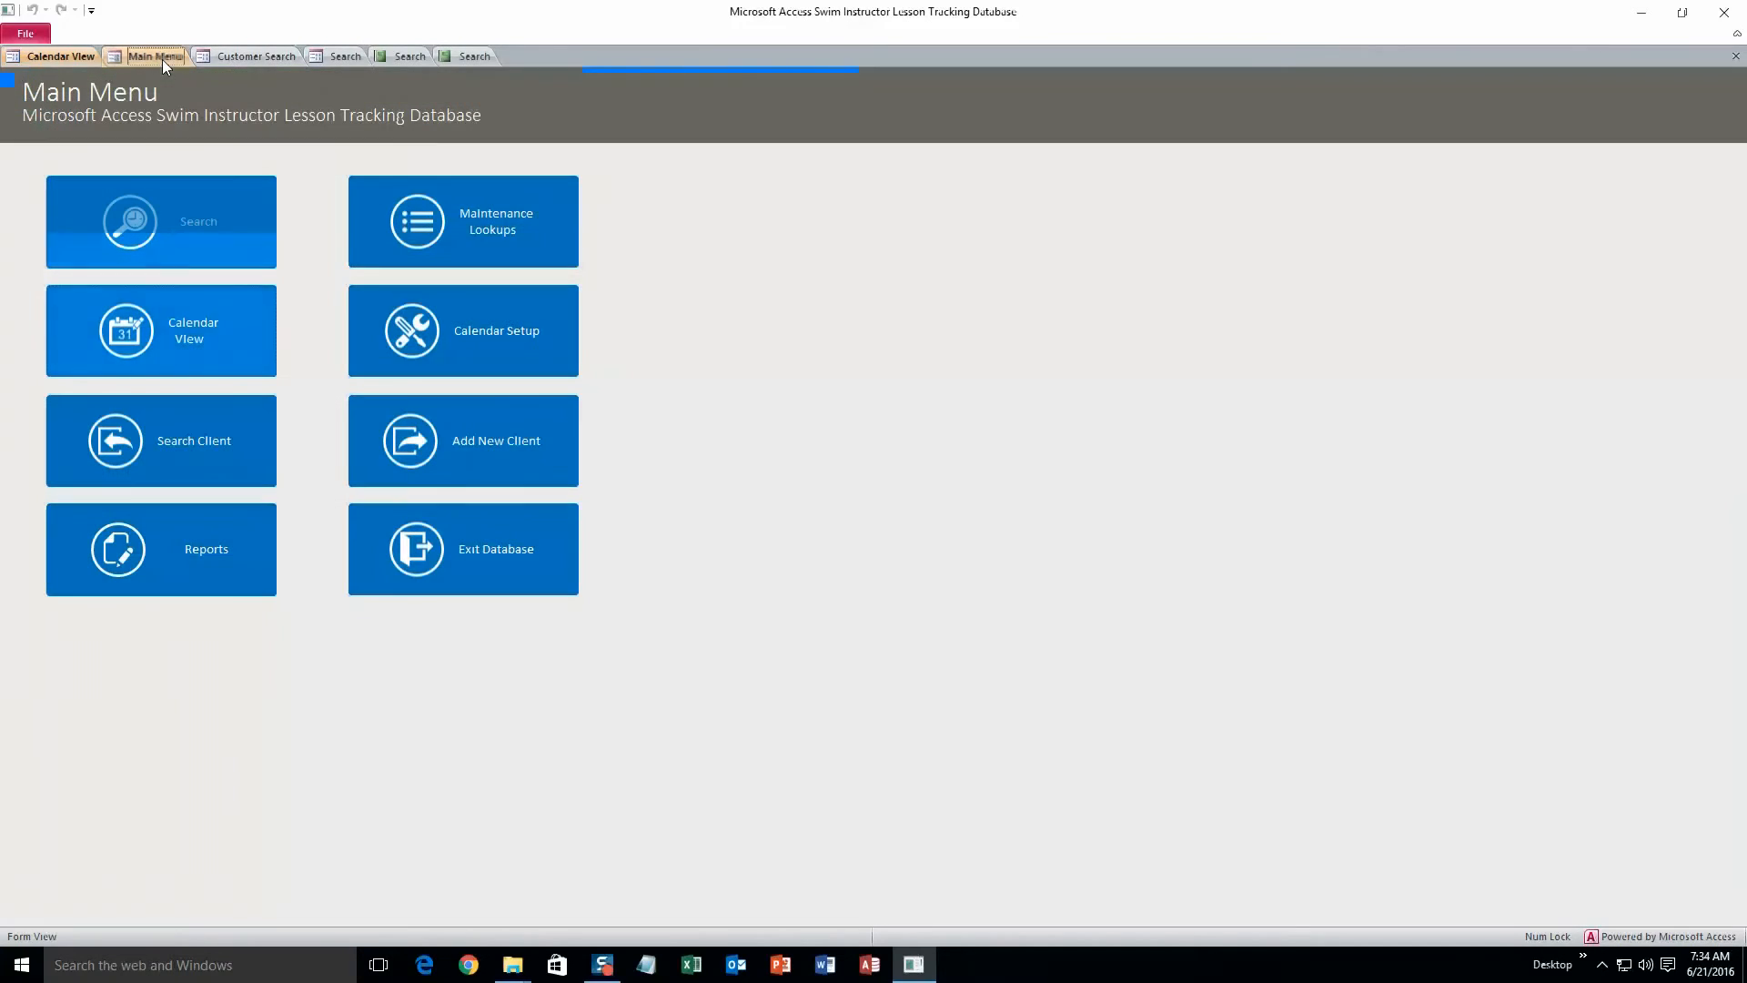
{"action": "left_click", "coordinate": [471, 363]}
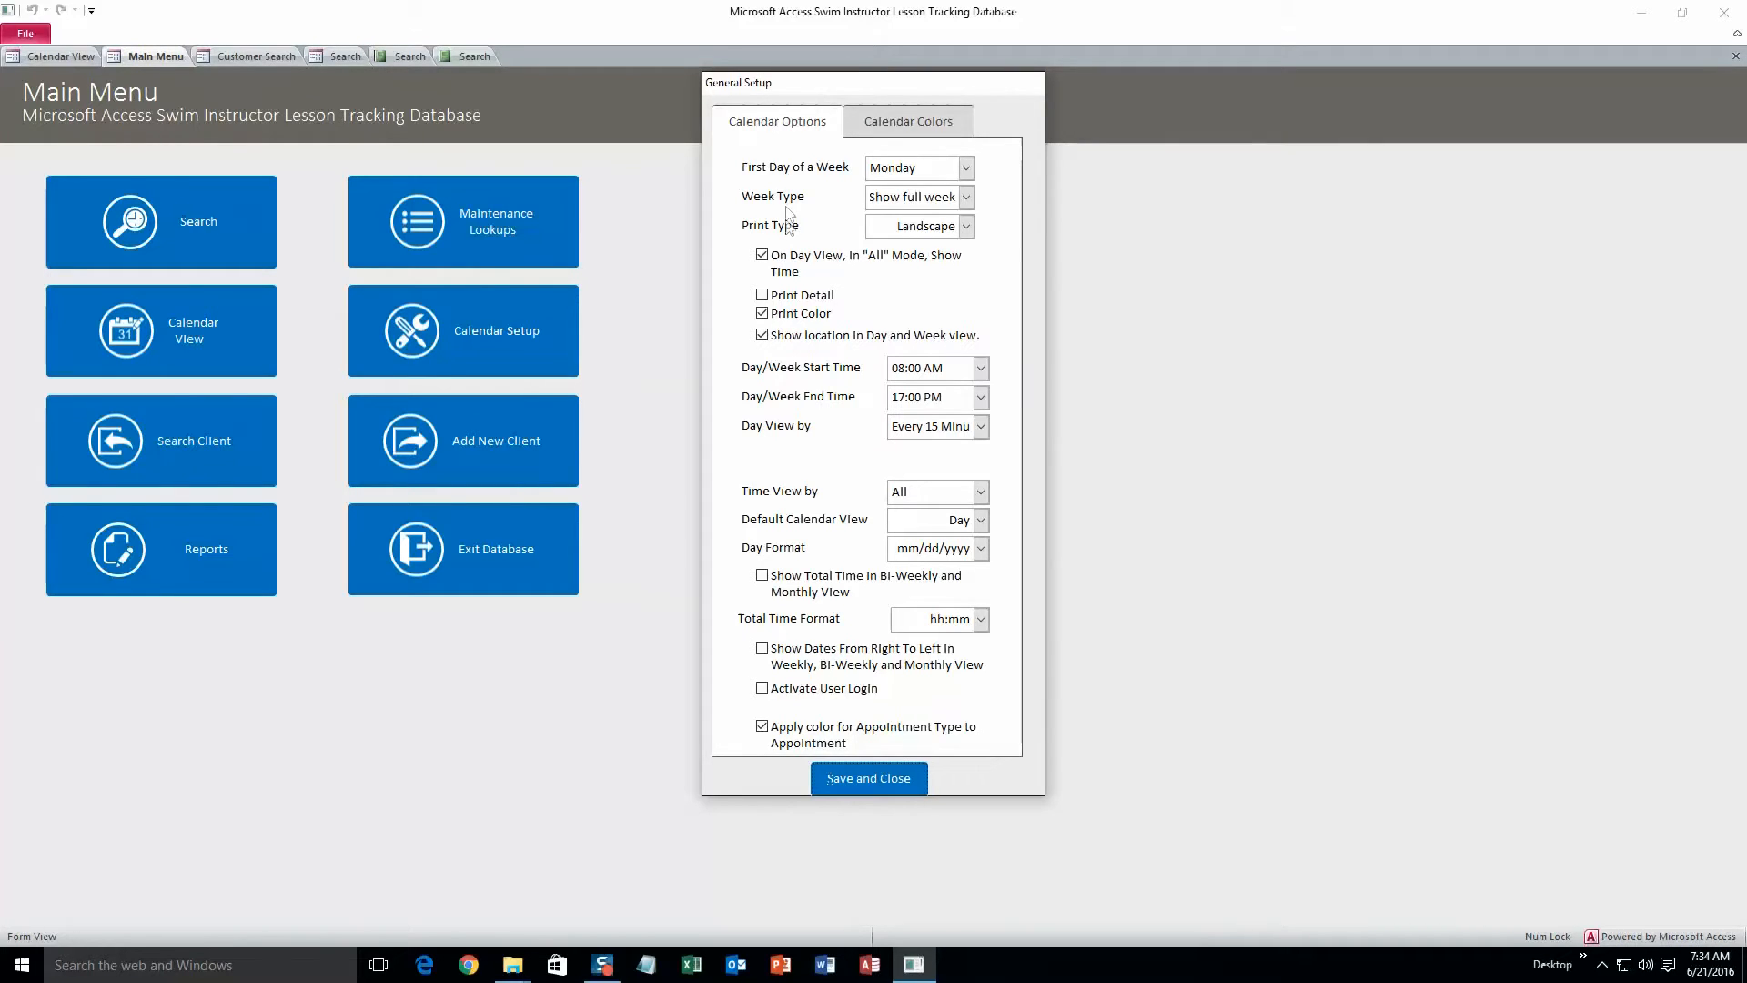
{"action": "left_click", "coordinate": [965, 167]}
{"action": "left_click", "coordinate": [966, 185]}
Step: View the basic color palette for the calendar's buttons color, cancel it, and save and close the setup
{"action": "left_click", "coordinate": [887, 126]}
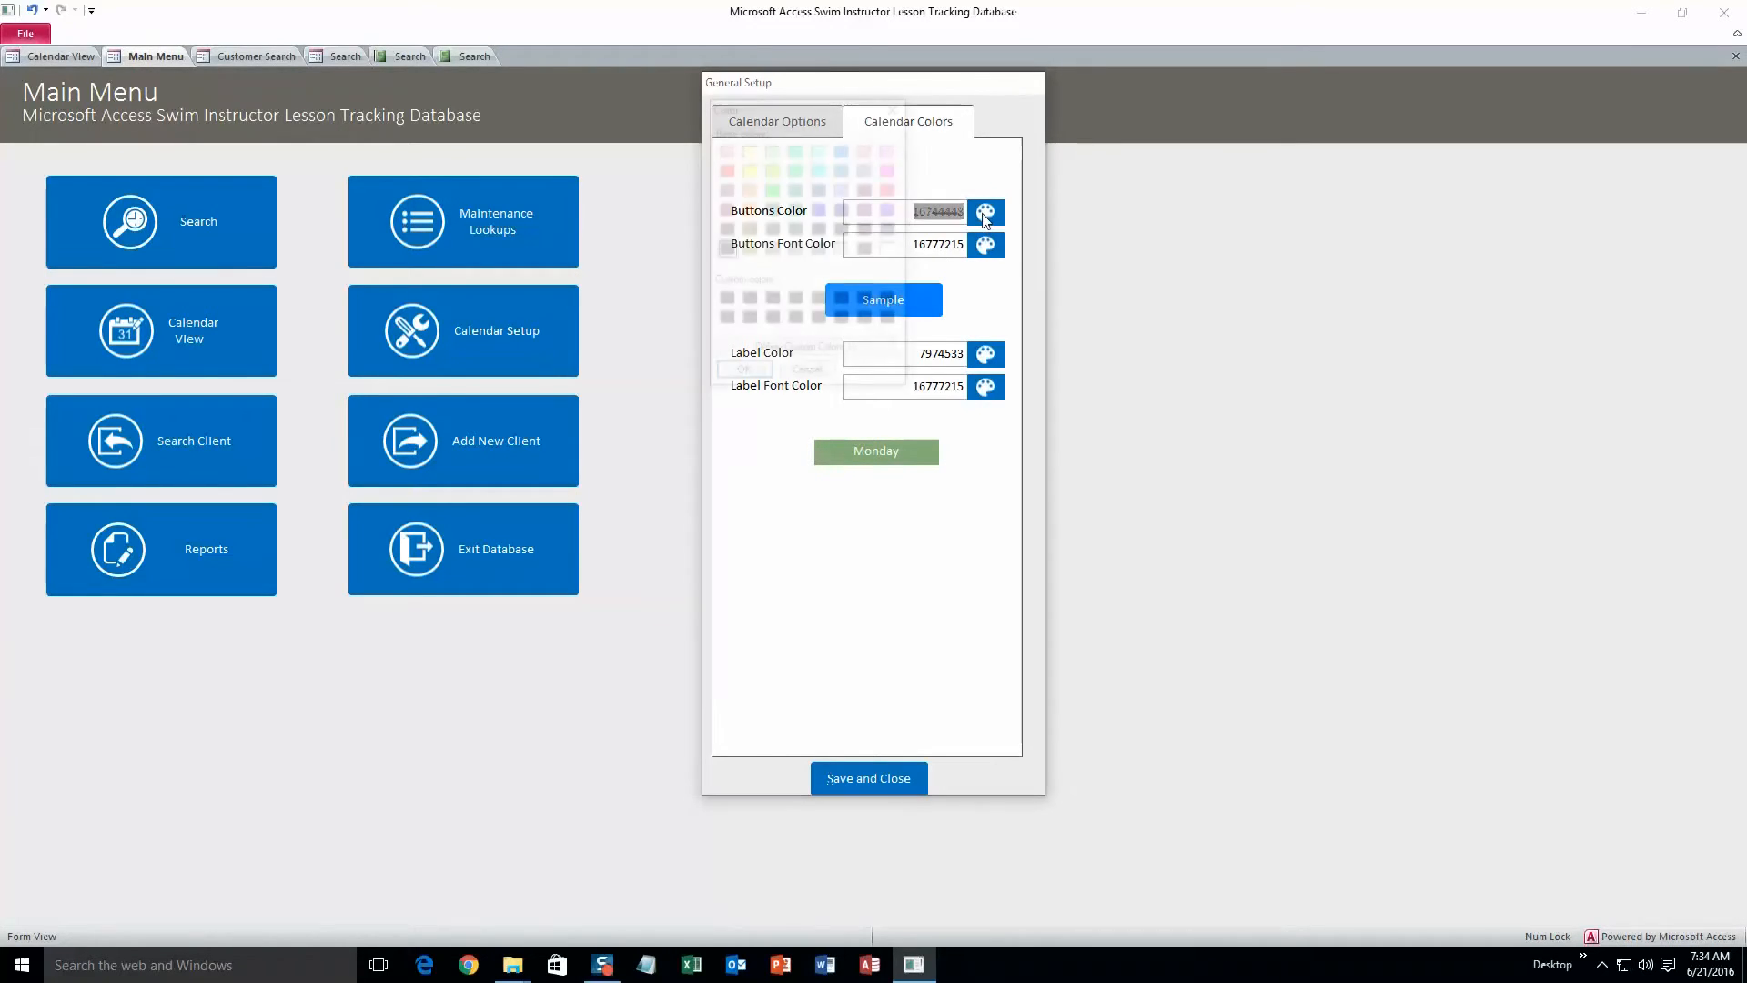
{"action": "left_click", "coordinate": [986, 215]}
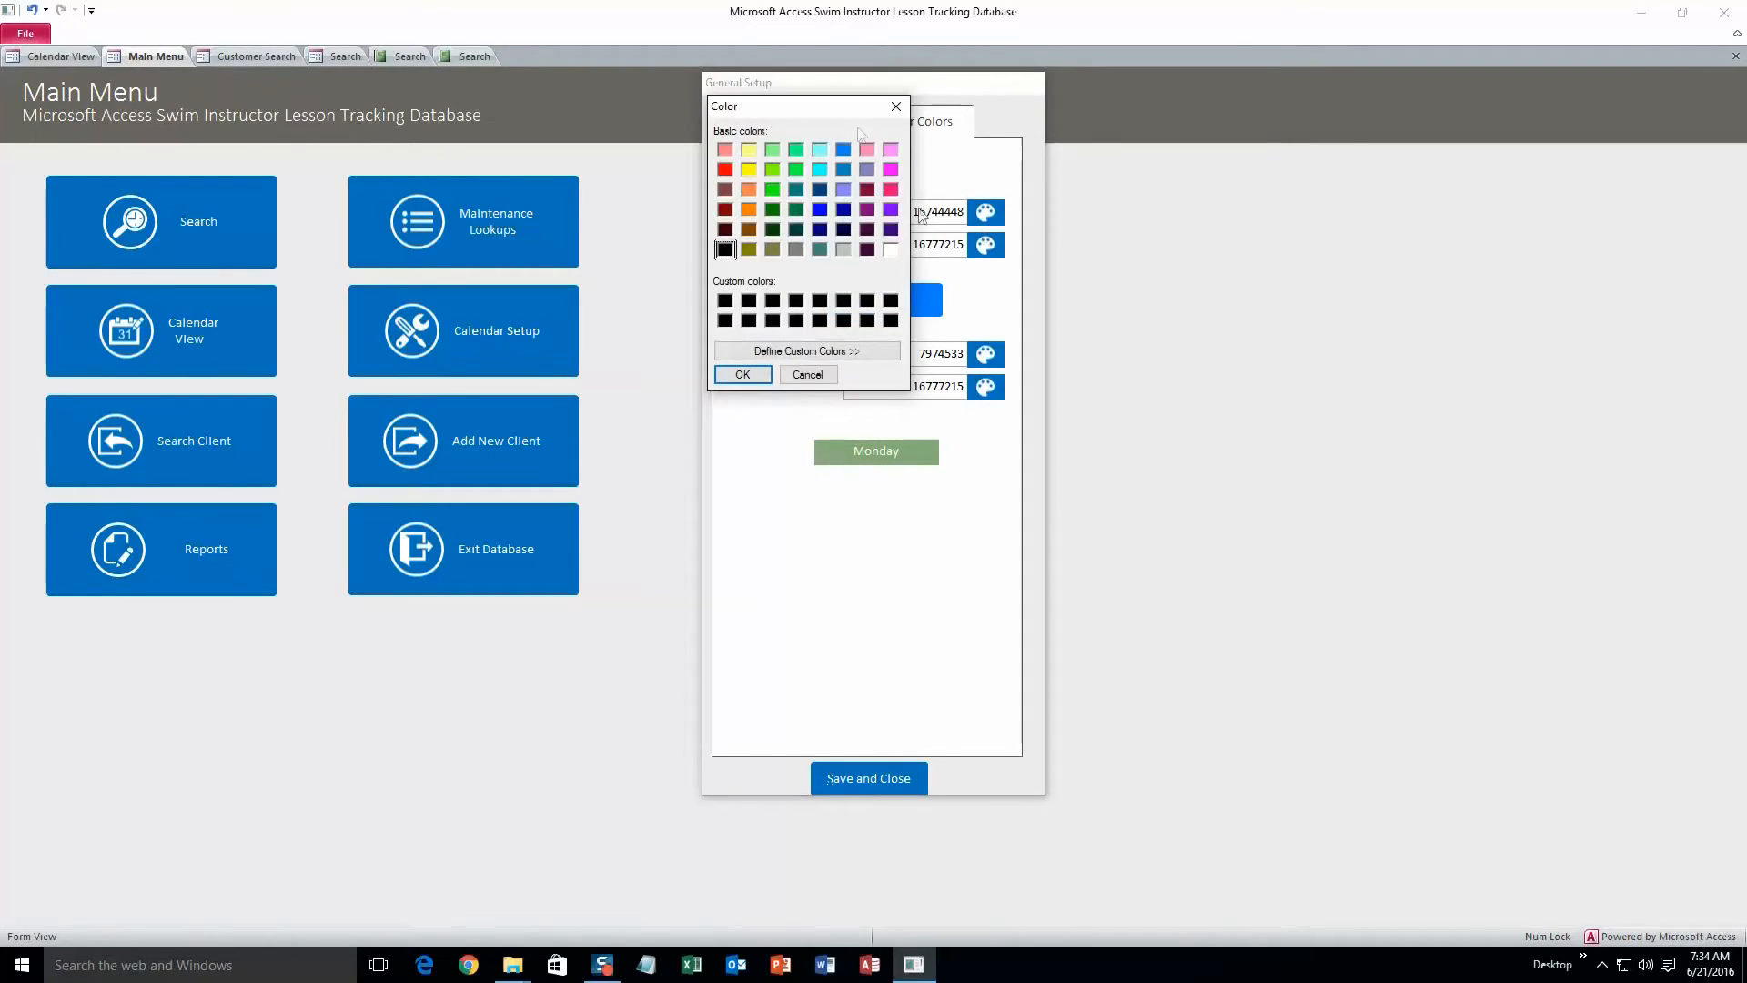
{"action": "left_click", "coordinate": [807, 375]}
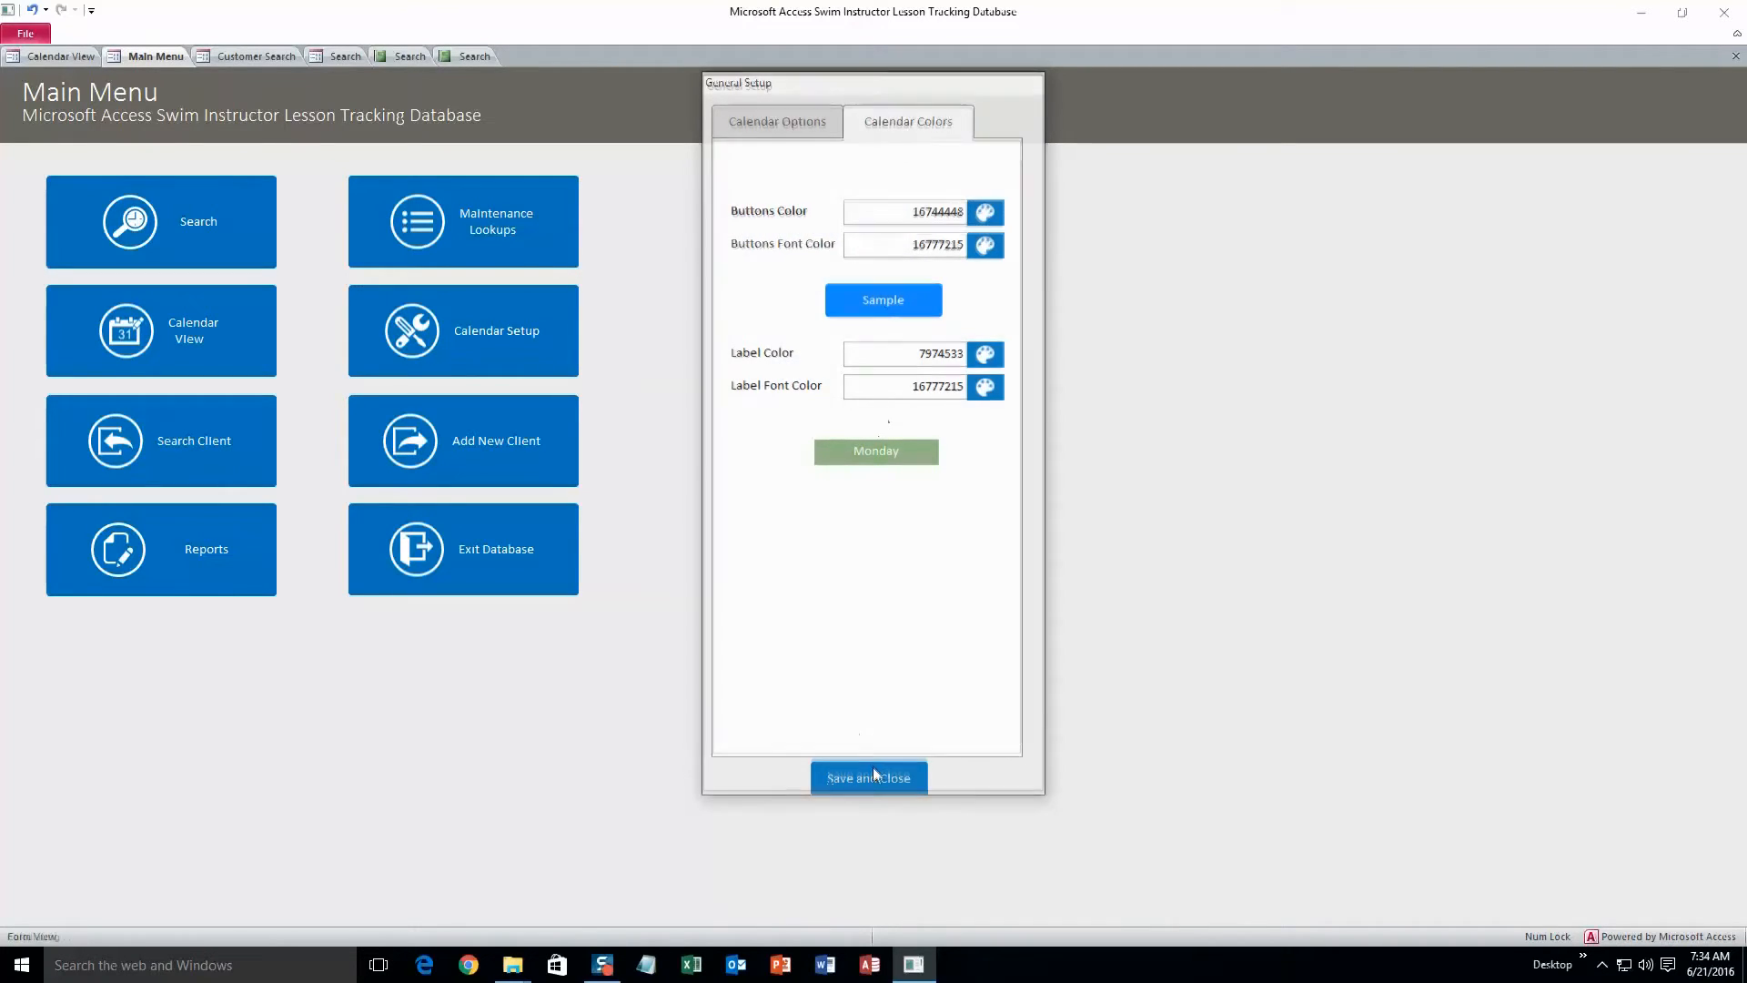
{"action": "left_click", "coordinate": [870, 772]}
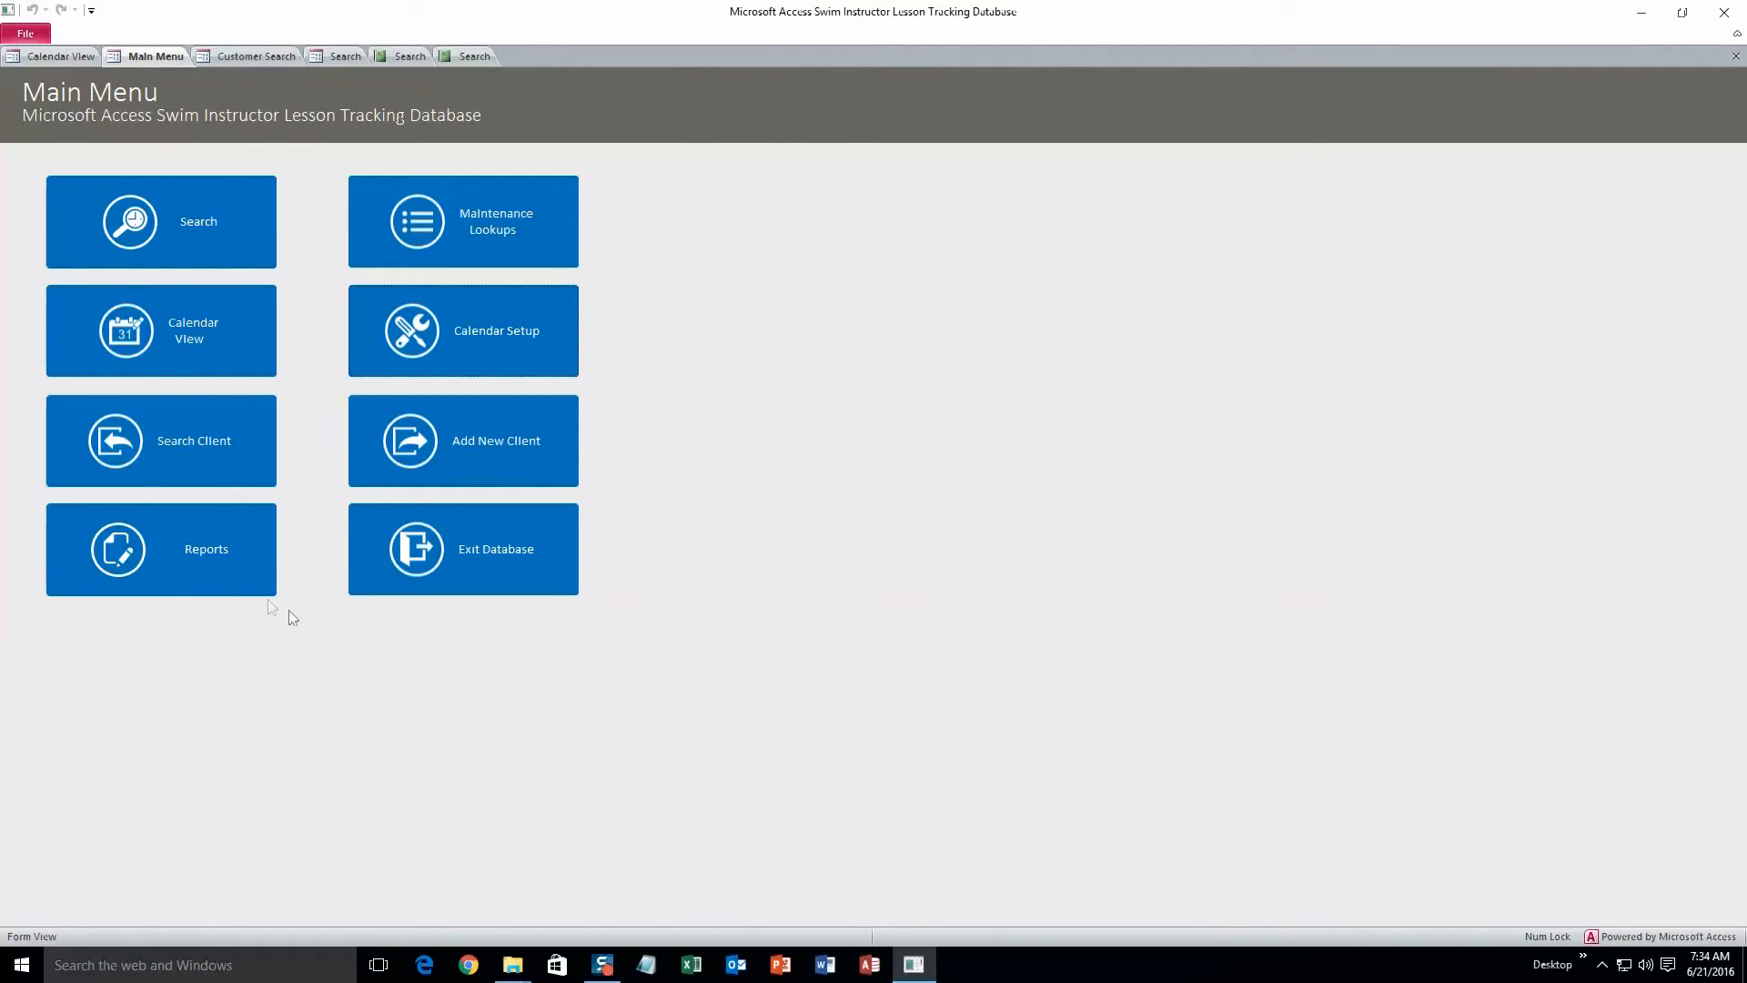
Step: Open the reports dialog and set its date range from 06/14/2016 to 06/28/2016
{"action": "left_click", "coordinate": [213, 553]}
{"action": "left_click", "coordinate": [970, 306]}
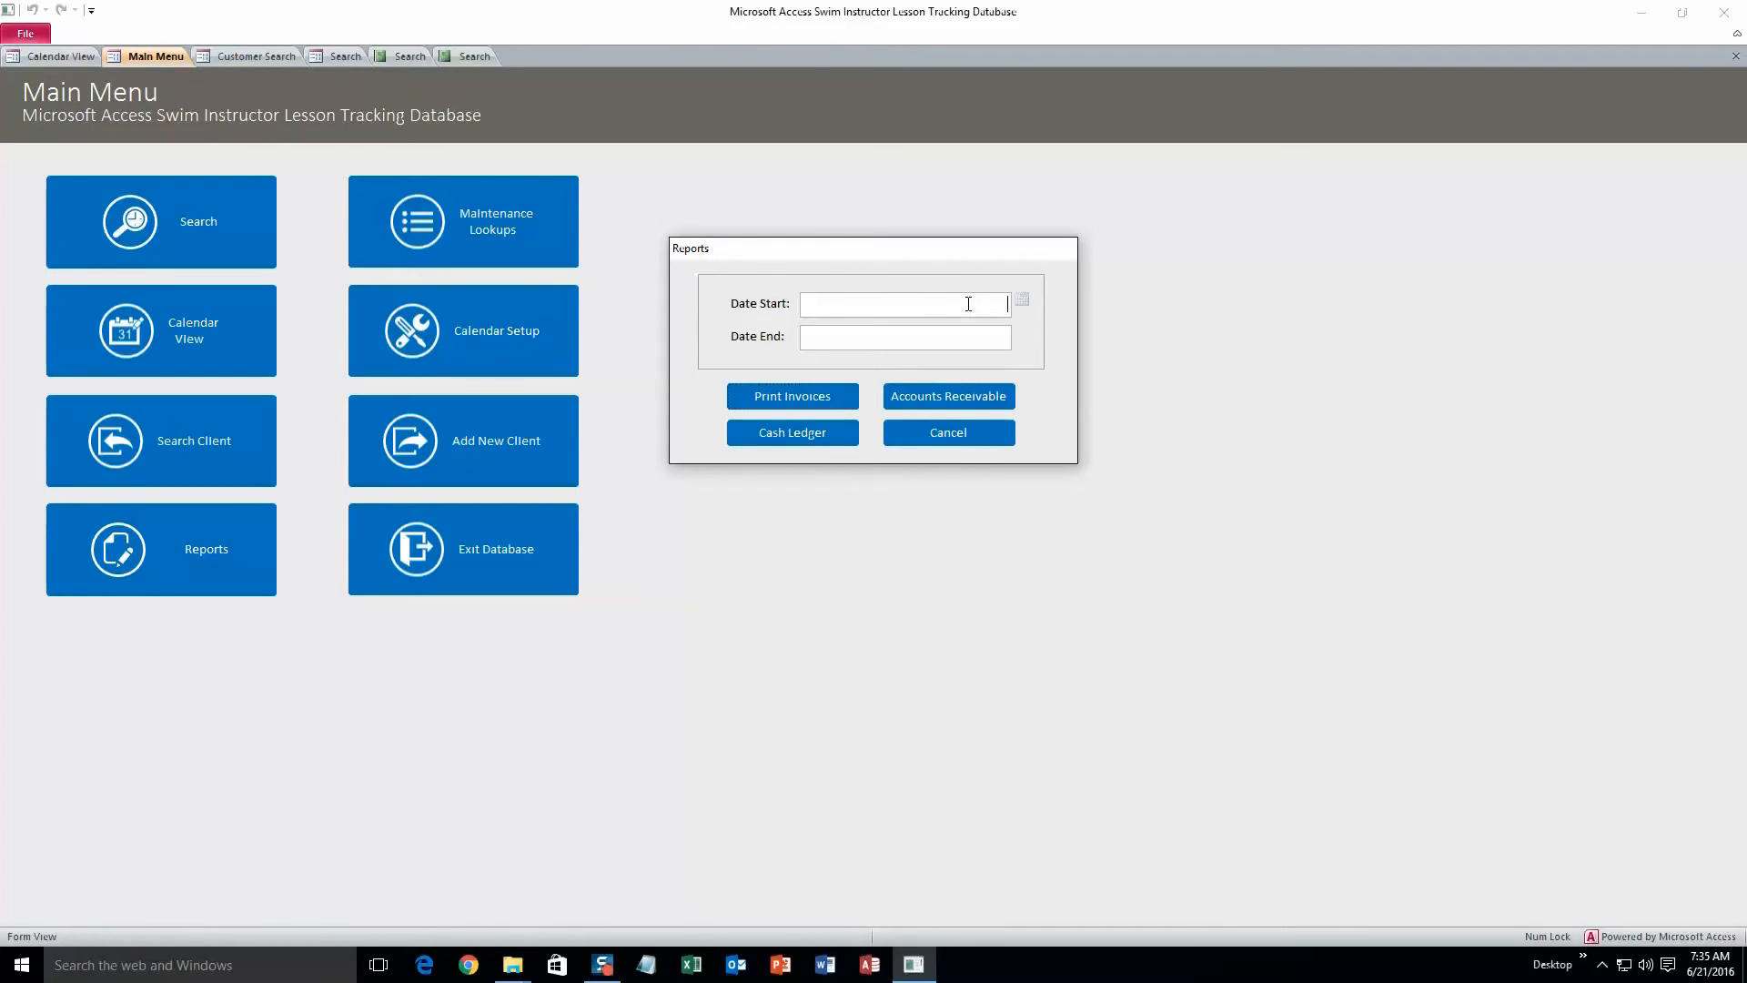
{"action": "left_click", "coordinate": [1022, 302]}
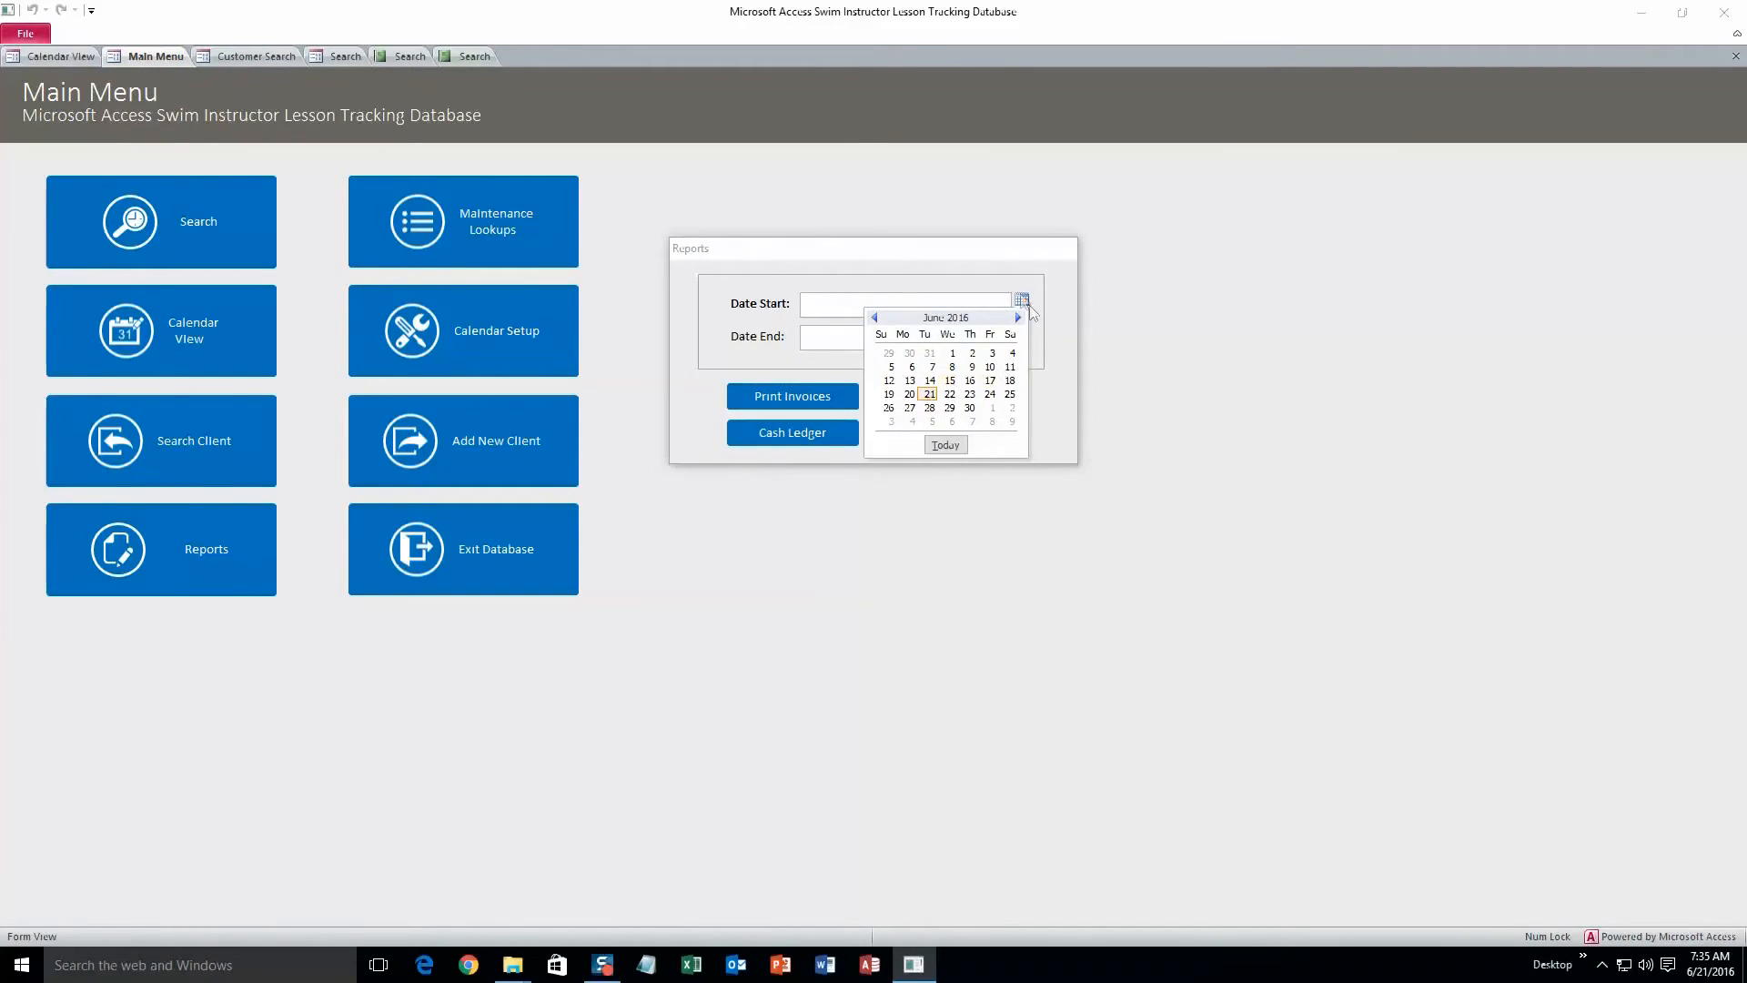
{"action": "left_click", "coordinate": [929, 381]}
{"action": "left_click", "coordinate": [967, 342]}
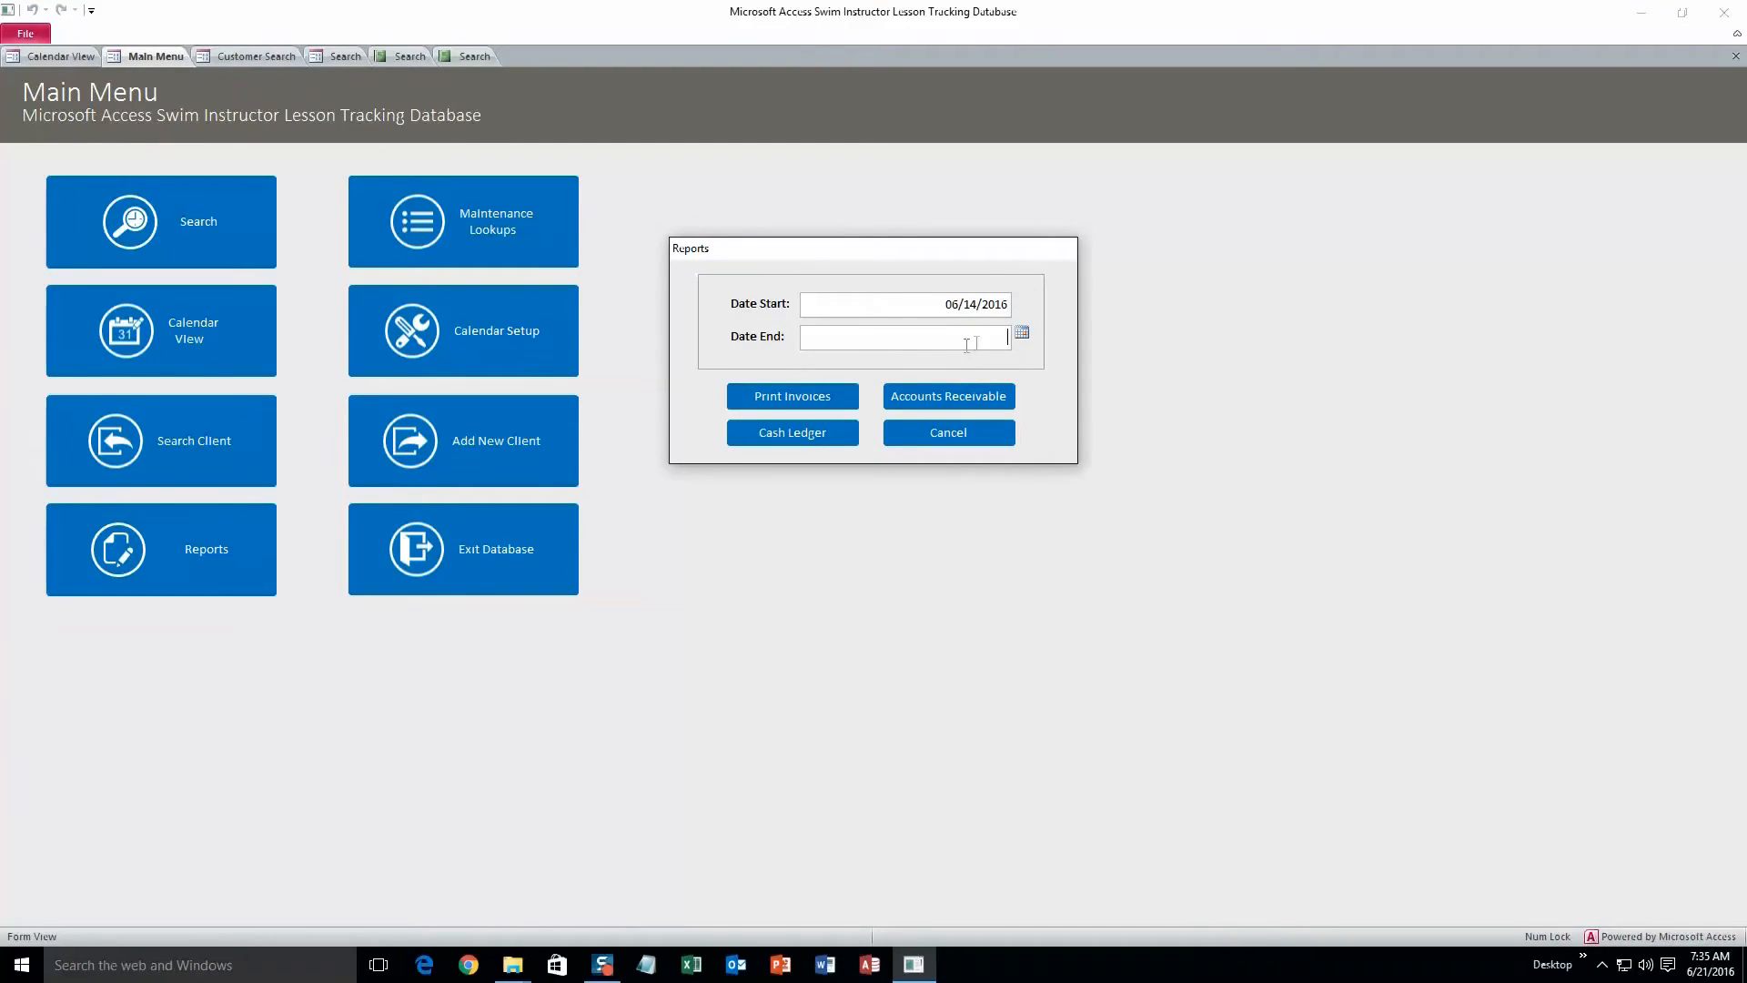
{"action": "left_click", "coordinate": [1022, 334]}
{"action": "left_click", "coordinate": [929, 441]}
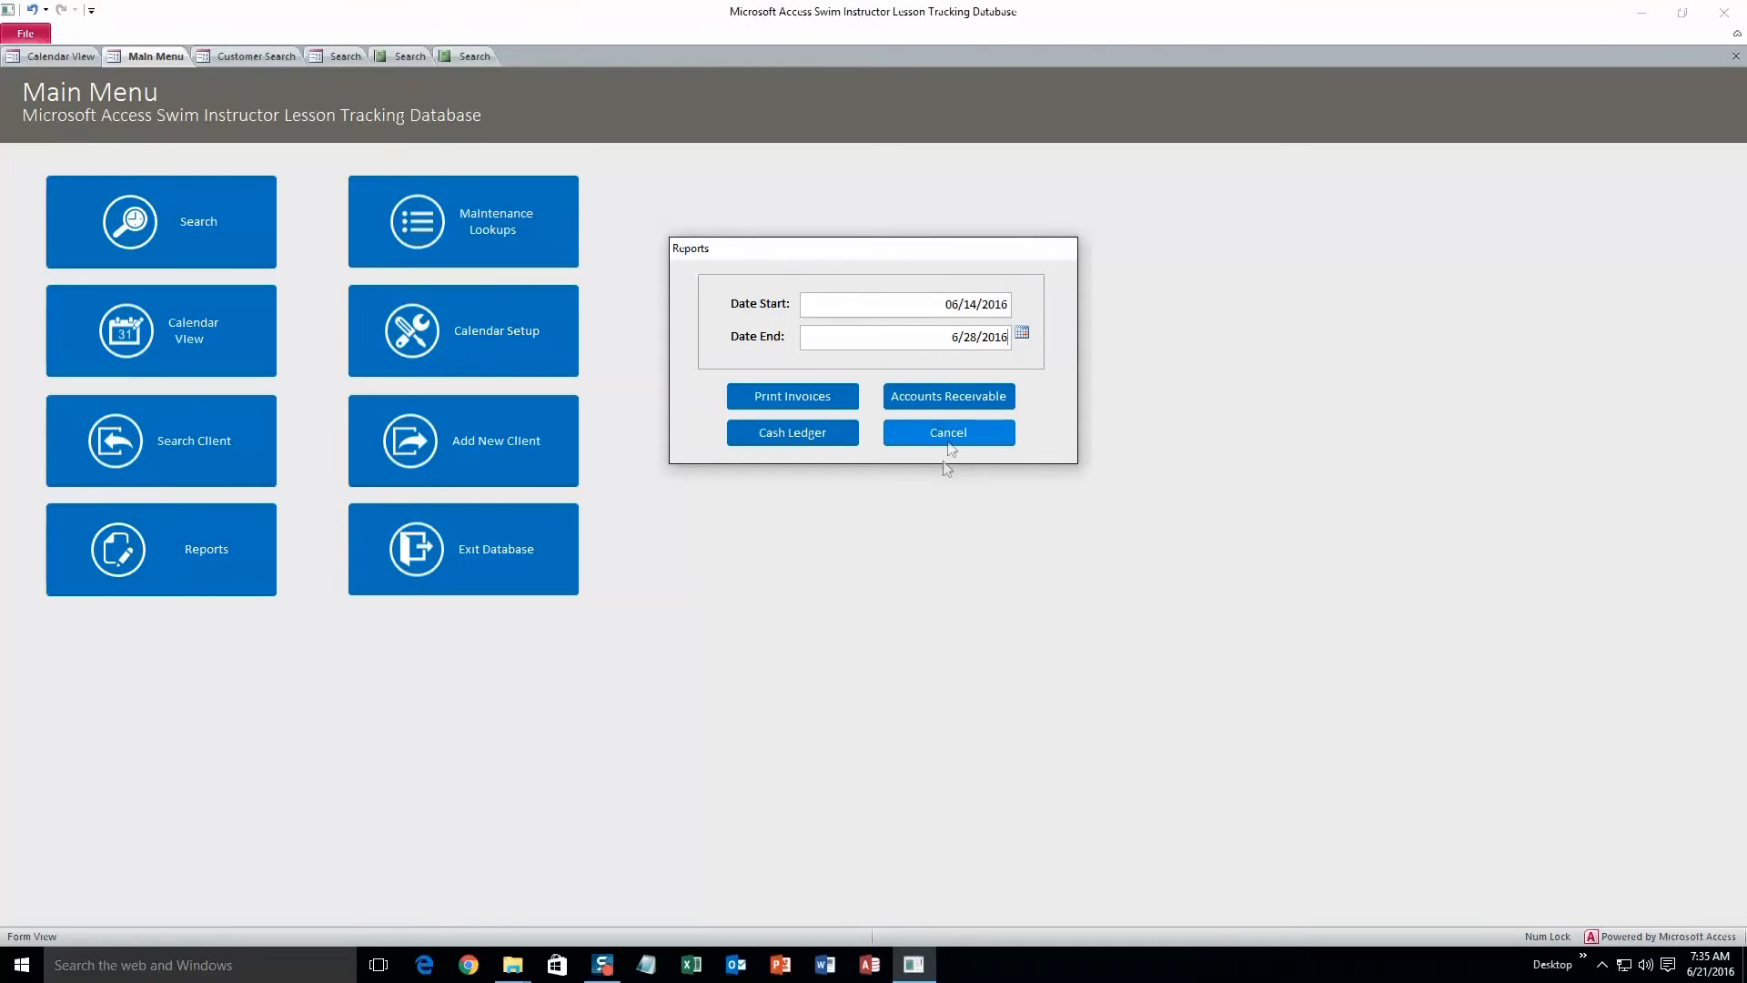
Step: Preview the invoices for the date range, dismiss the reports dialog, and return to the main menu
{"action": "left_click", "coordinate": [815, 401]}
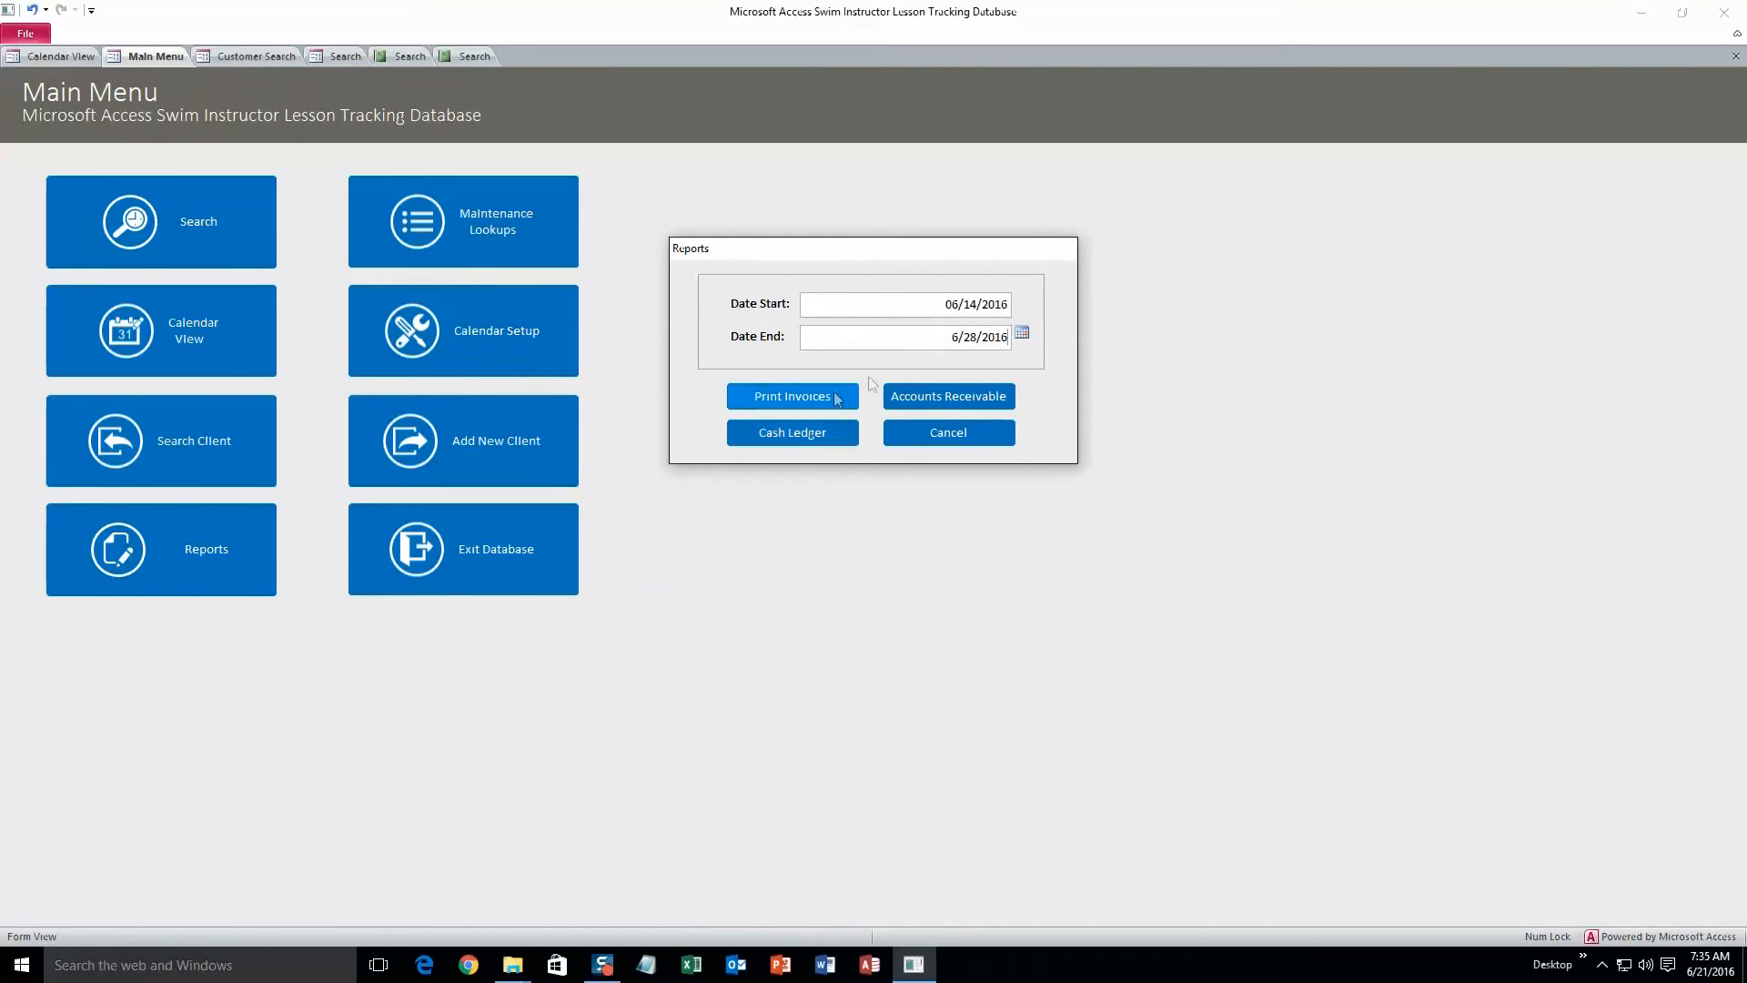
{"action": "left_click", "coordinate": [837, 403]}
{"action": "left_click_drag", "start_coordinate": [870, 251], "coordinate": [1334, 375]}
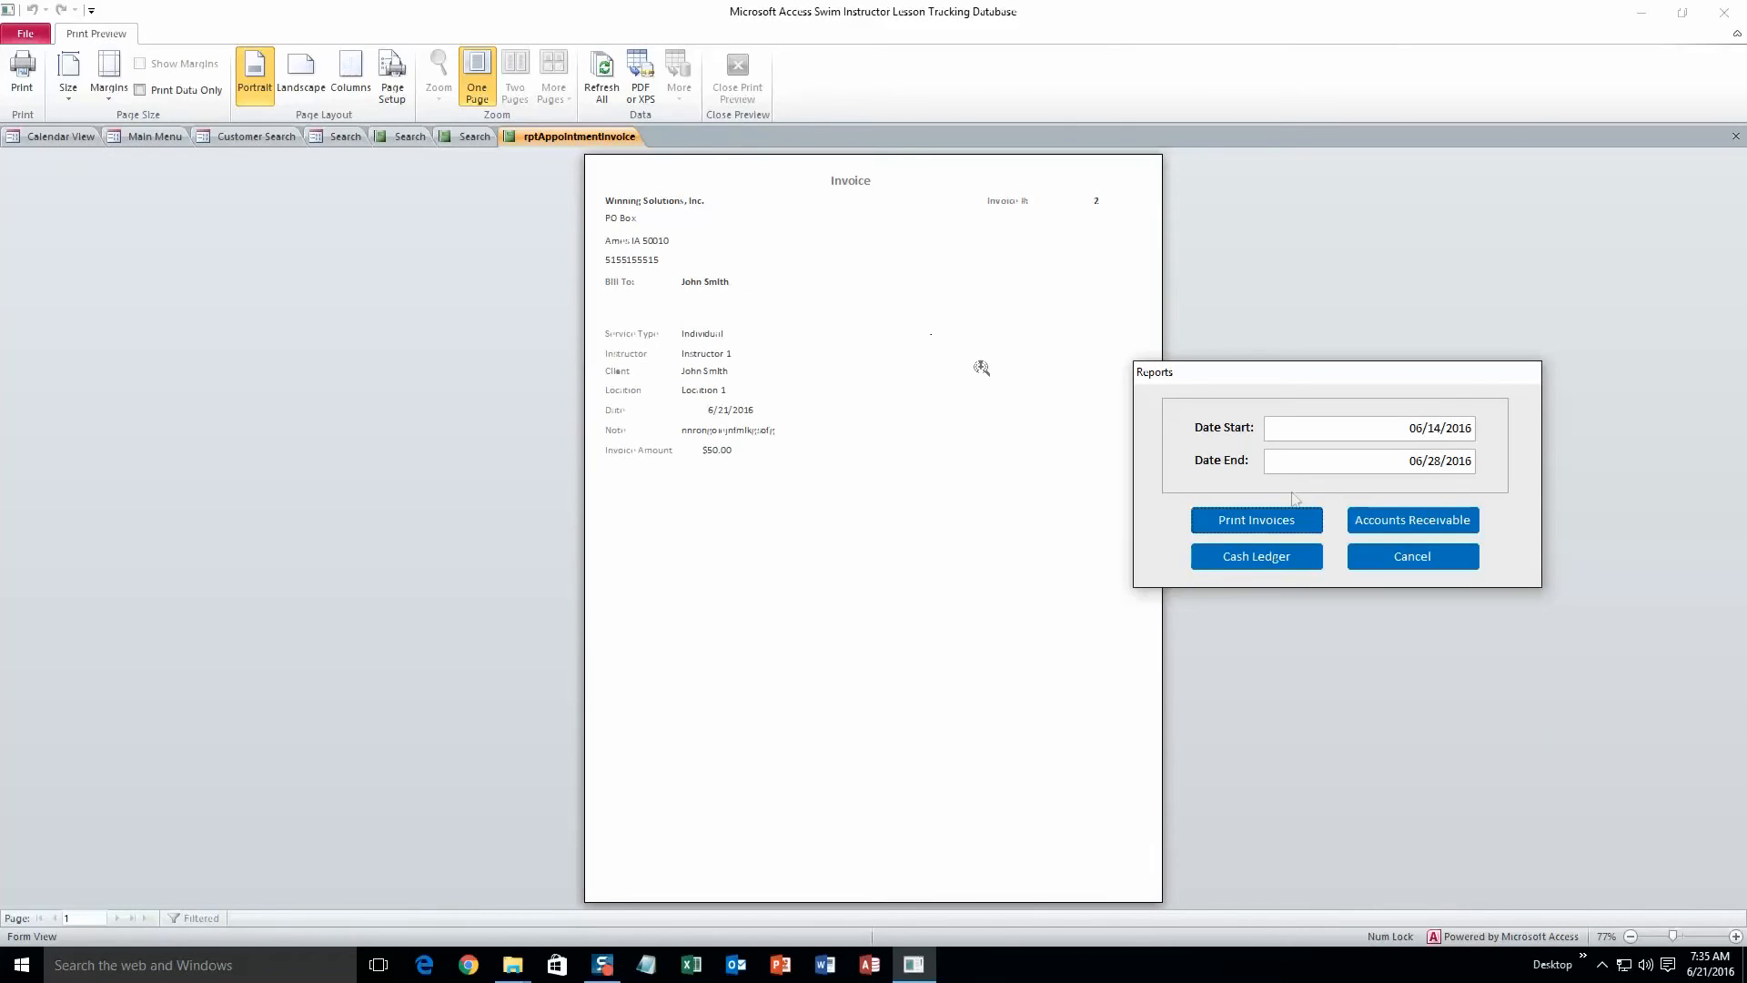
{"action": "left_click", "coordinate": [1391, 557]}
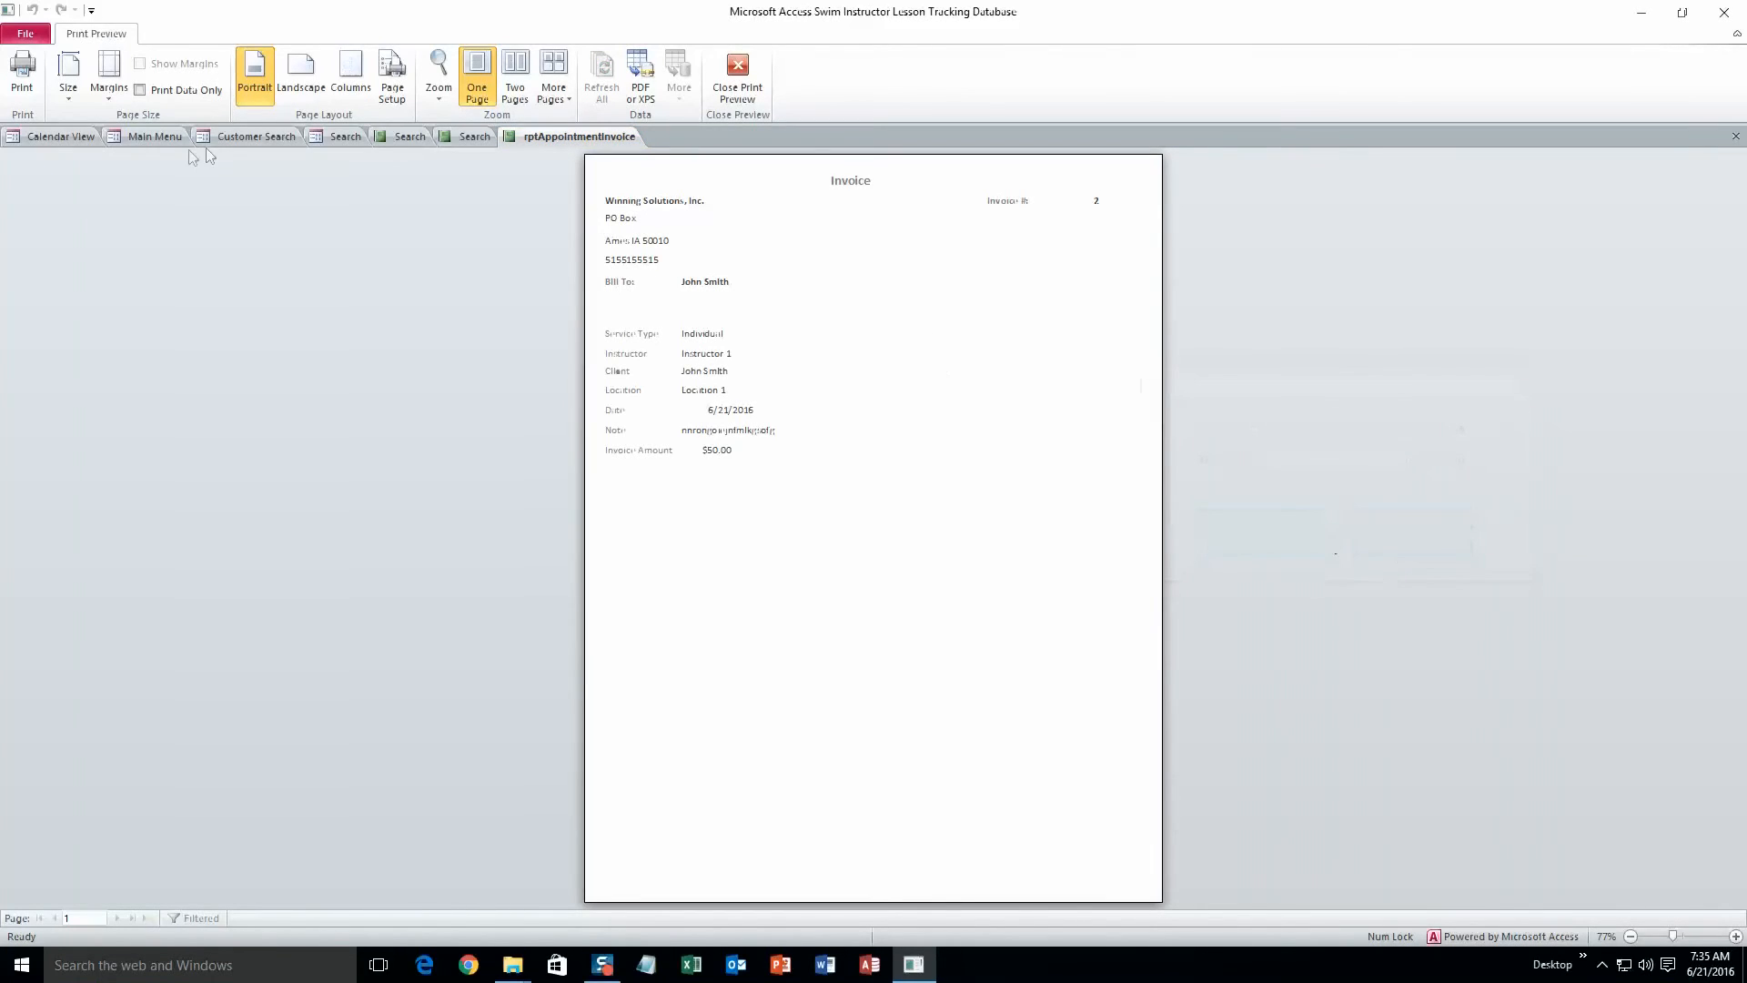
{"action": "left_click", "coordinate": [157, 136]}
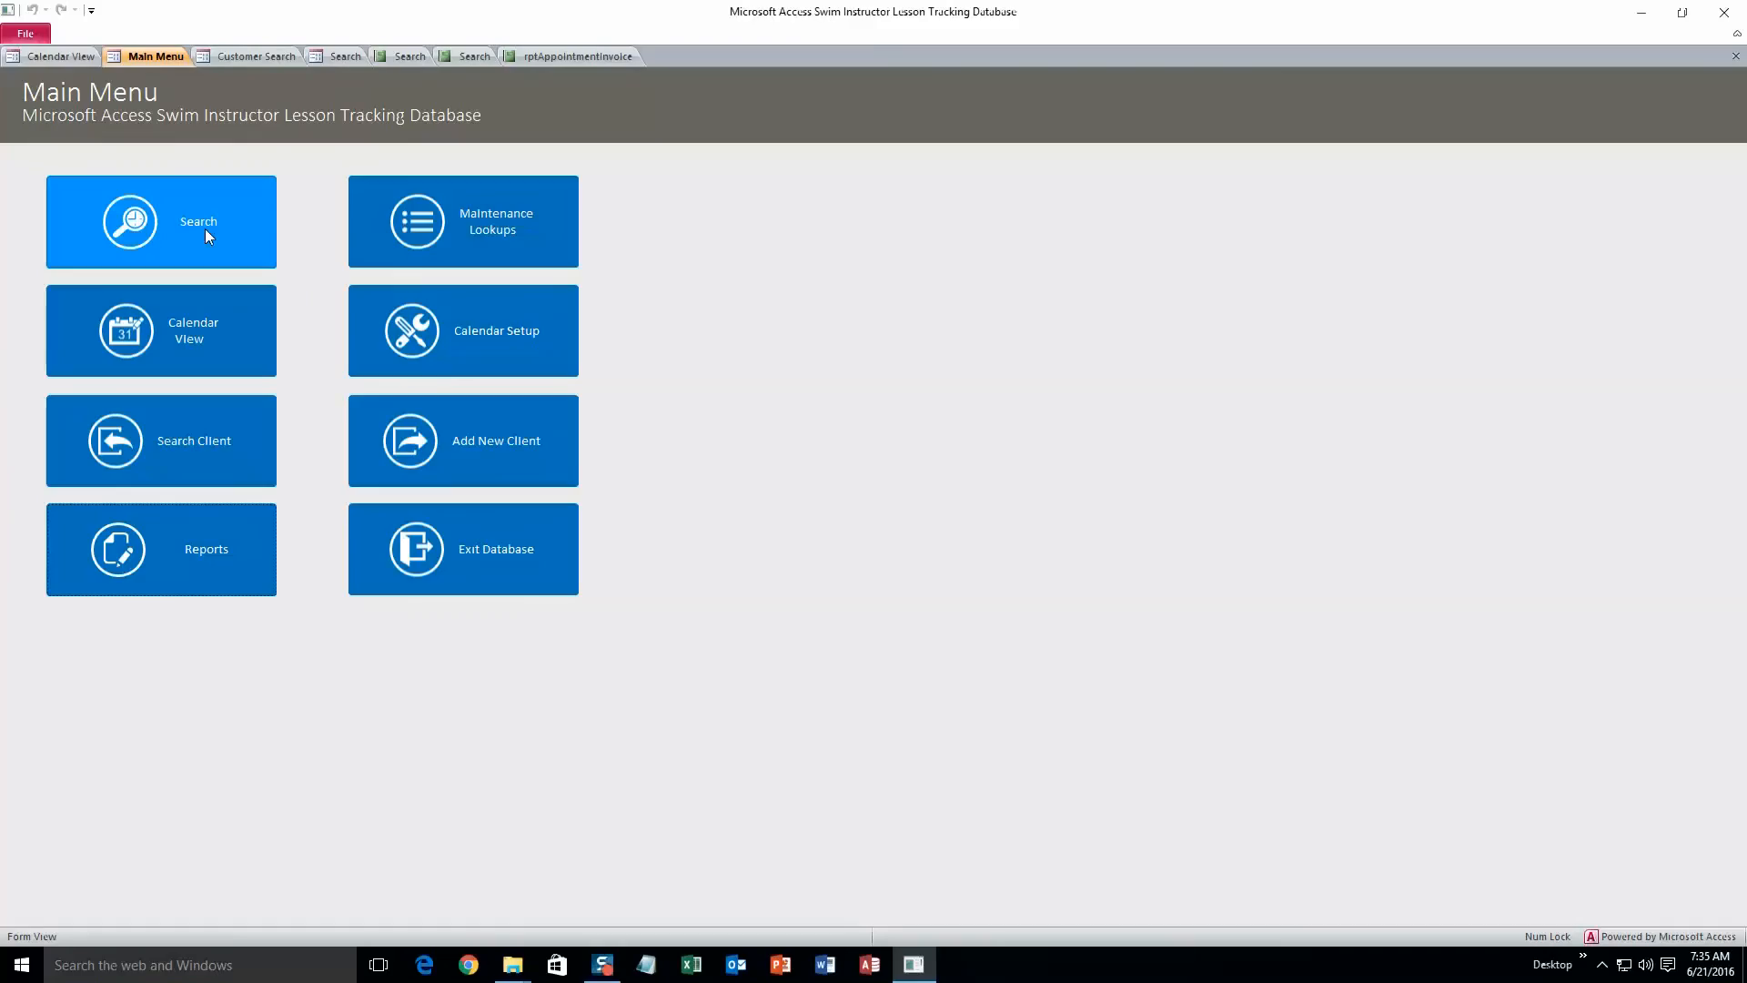